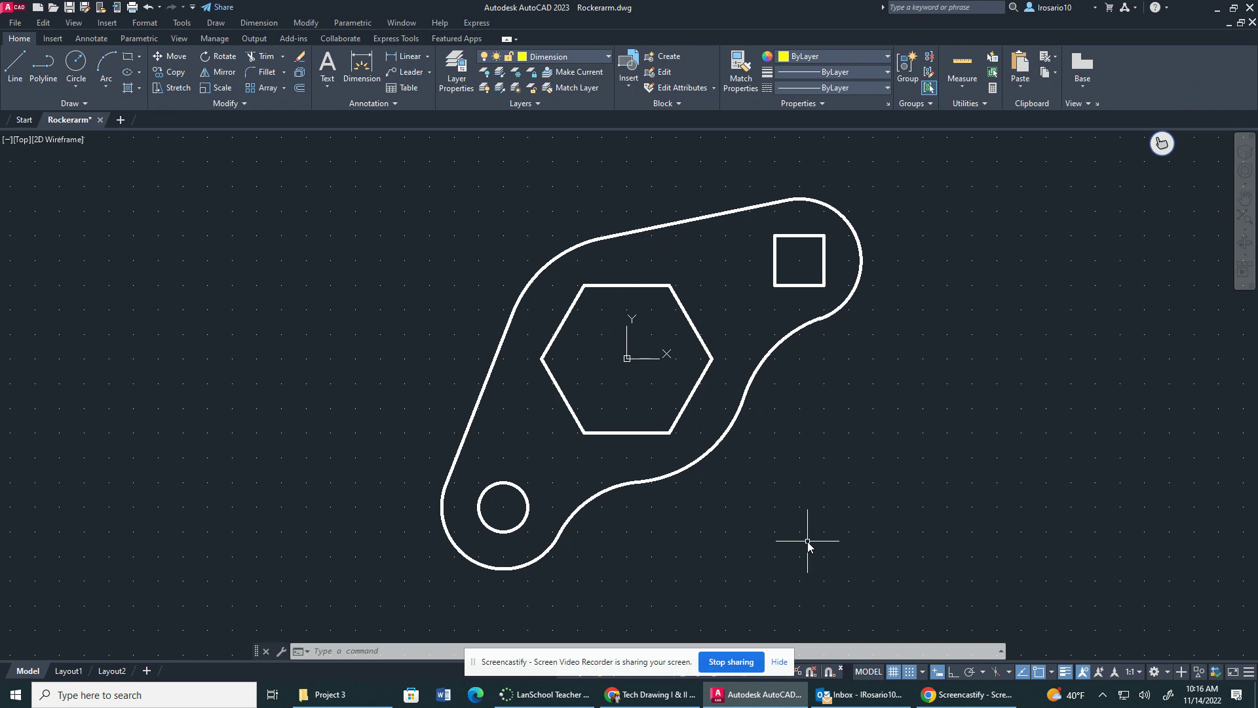
- Keep Dimension as the current layer from the Layer dropdown
left_click(570, 57)
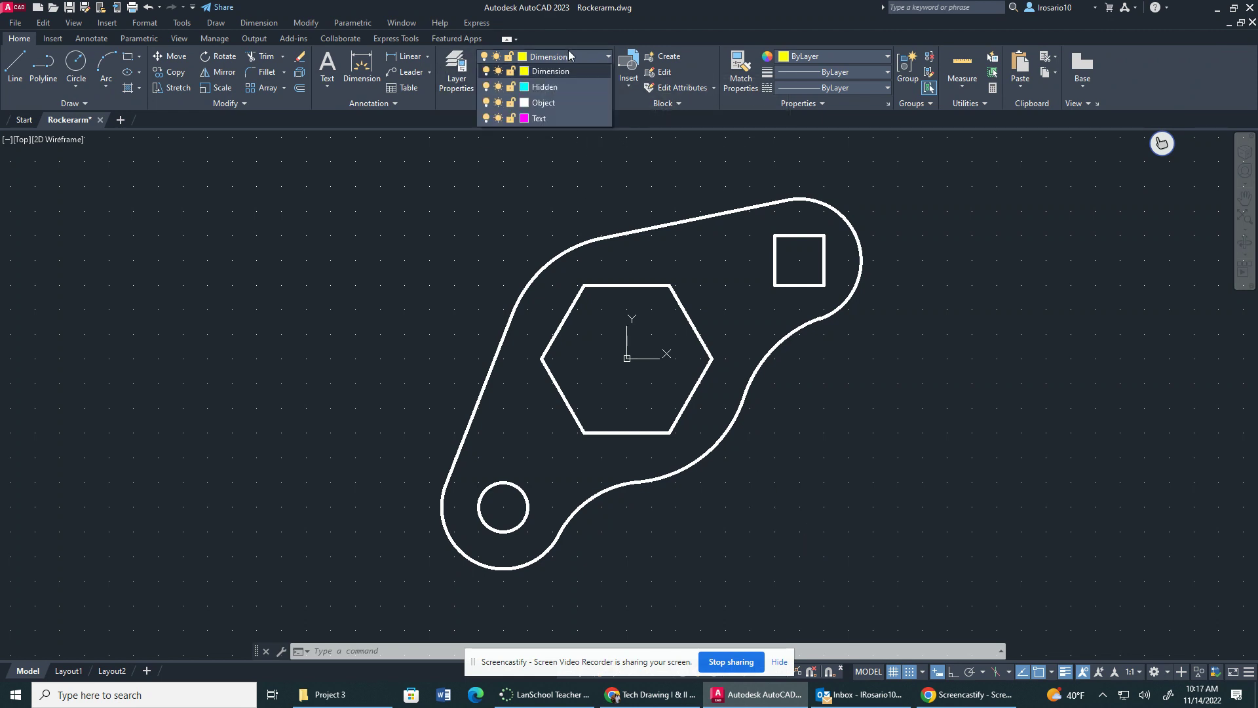
left_click(568, 56)
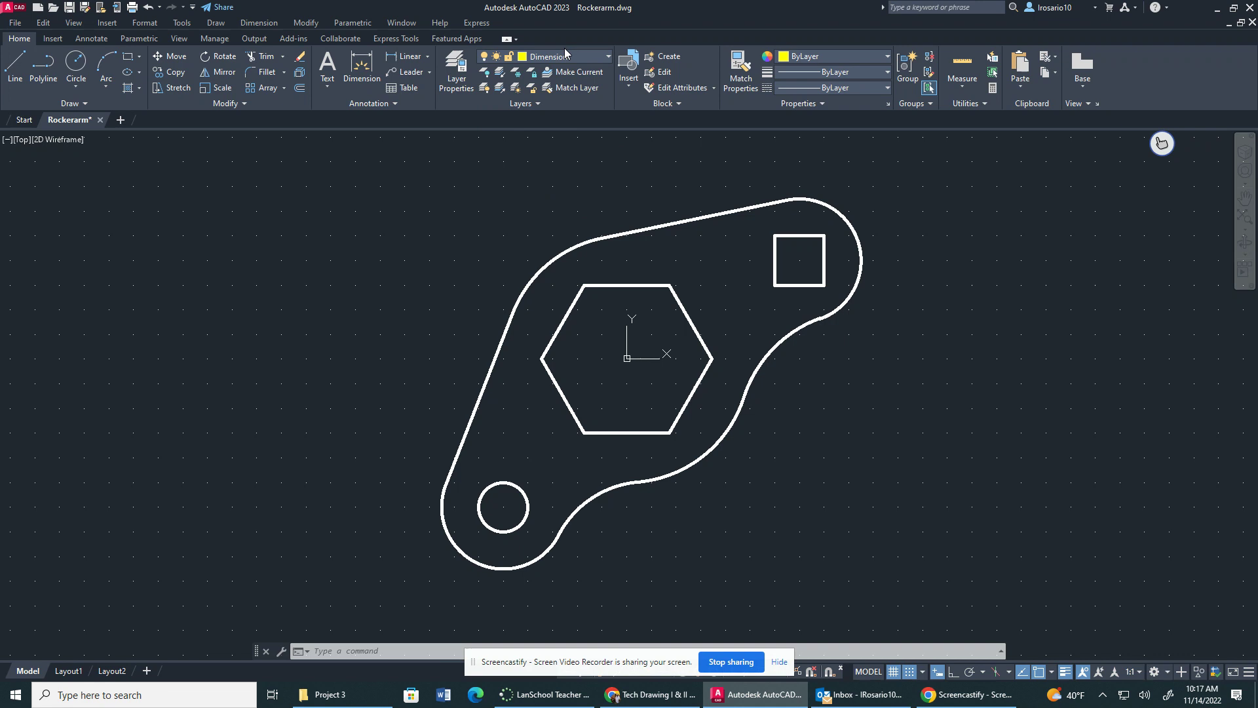
- Dimension hexagon centre to square centre: vertical 40 at right, horizontal 70 above
left_click(407, 58)
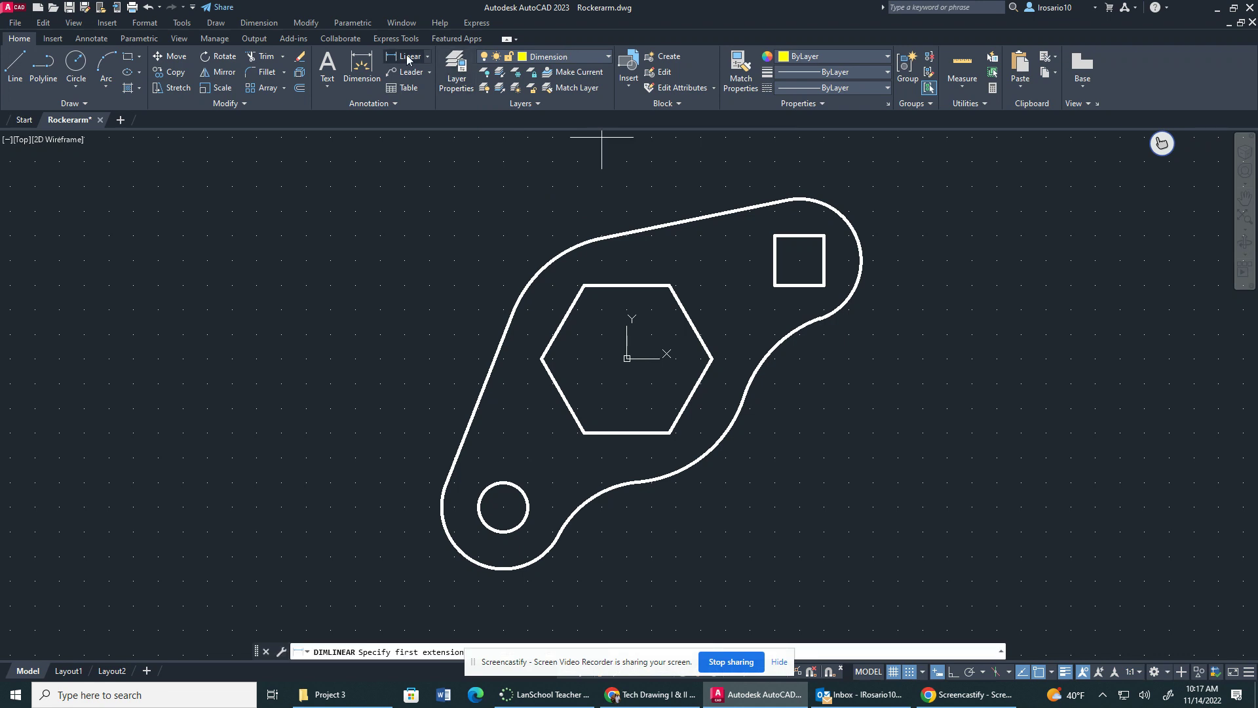
left_click(627, 359)
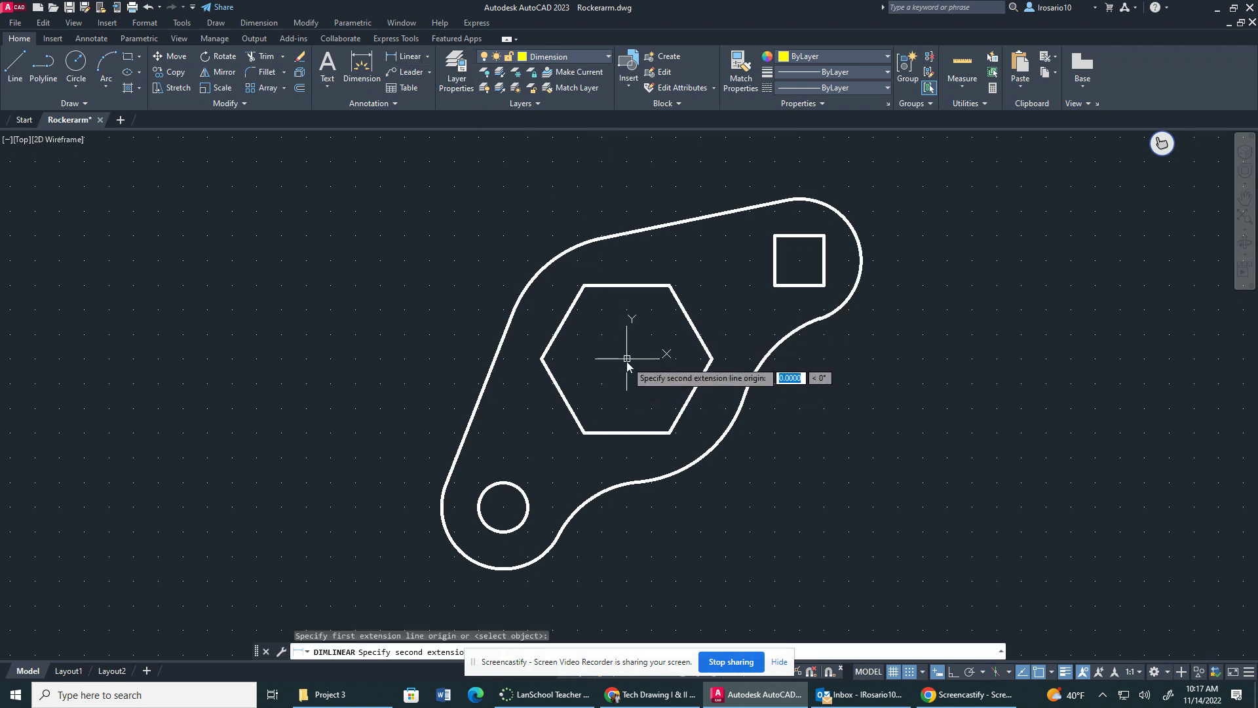
left_click(802, 263)
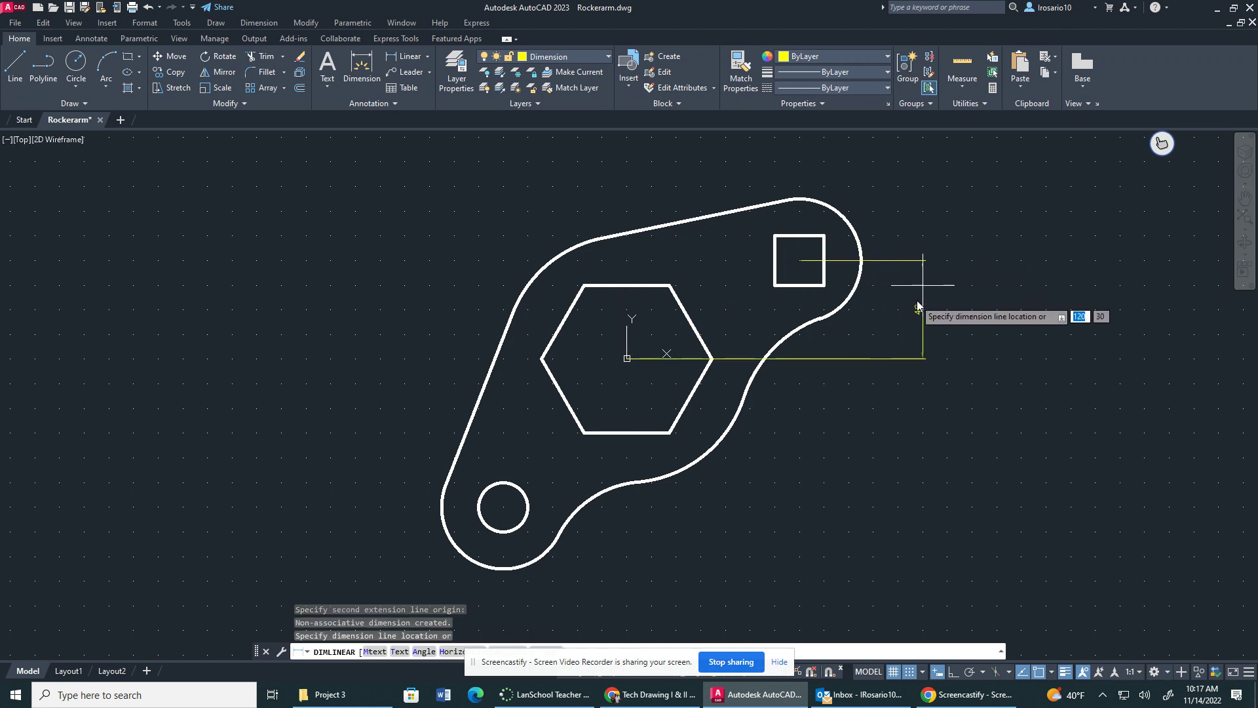
left_click(972, 307)
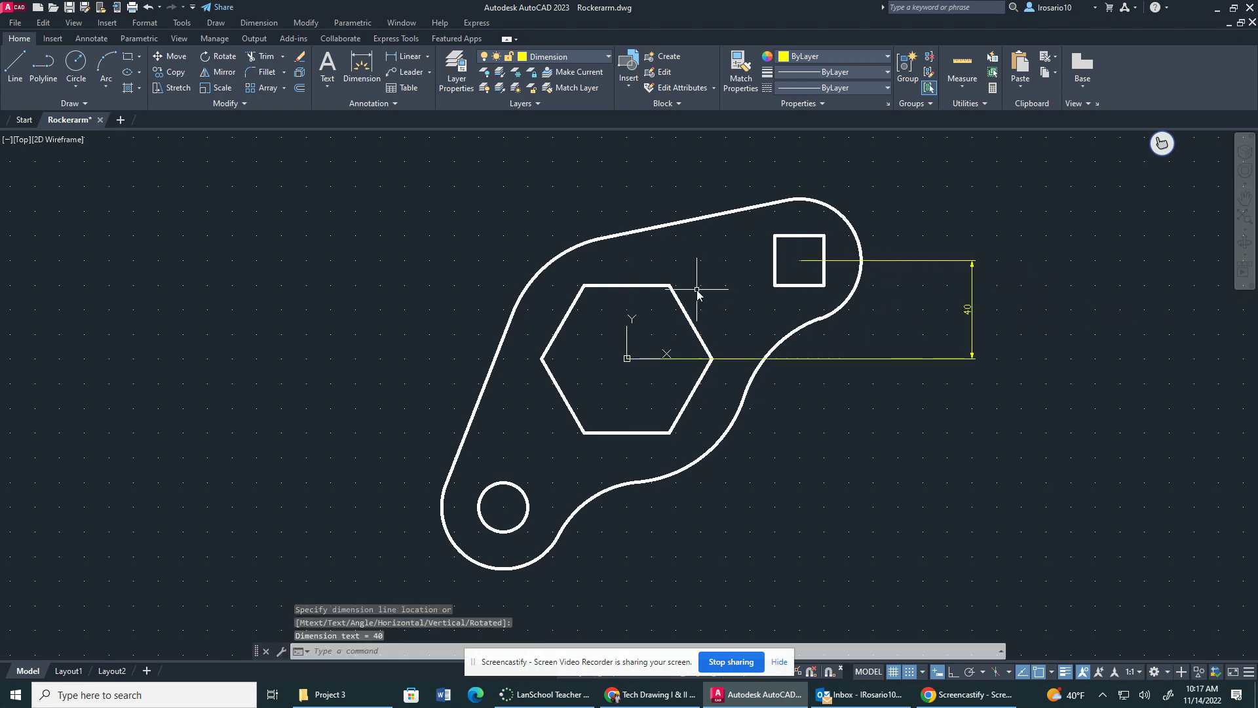
key("Return")
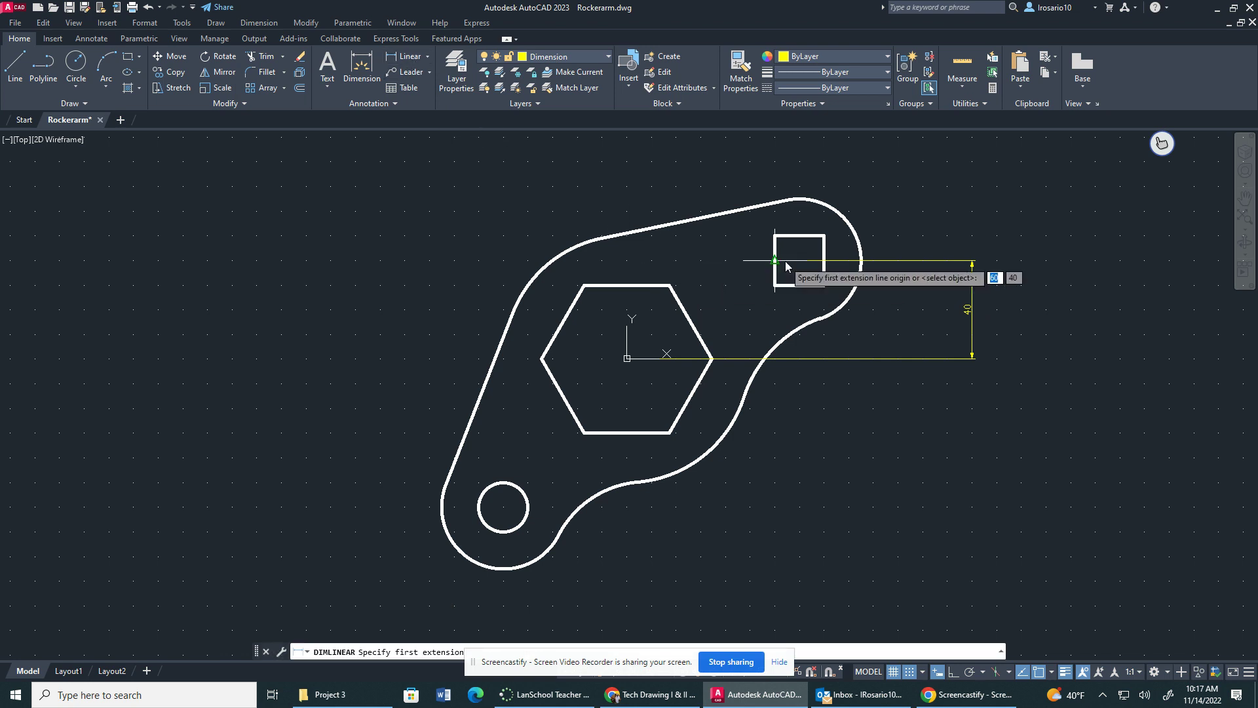
left_click(798, 263)
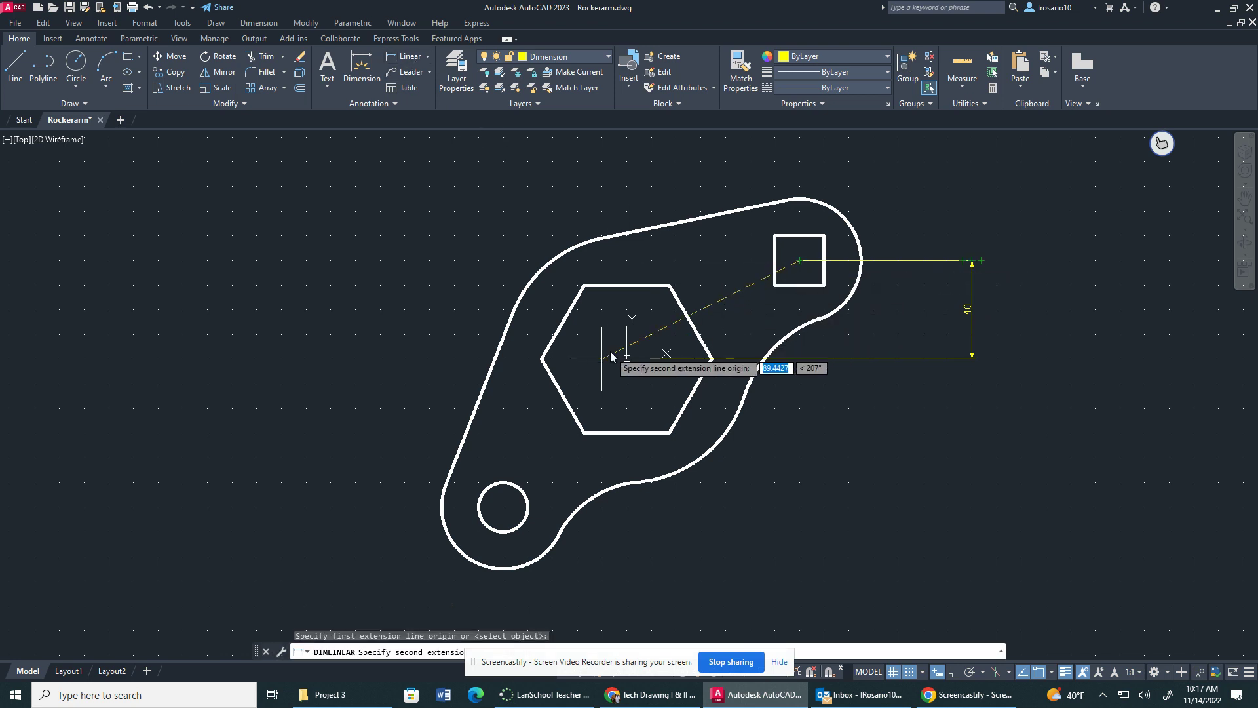
left_click(640, 358)
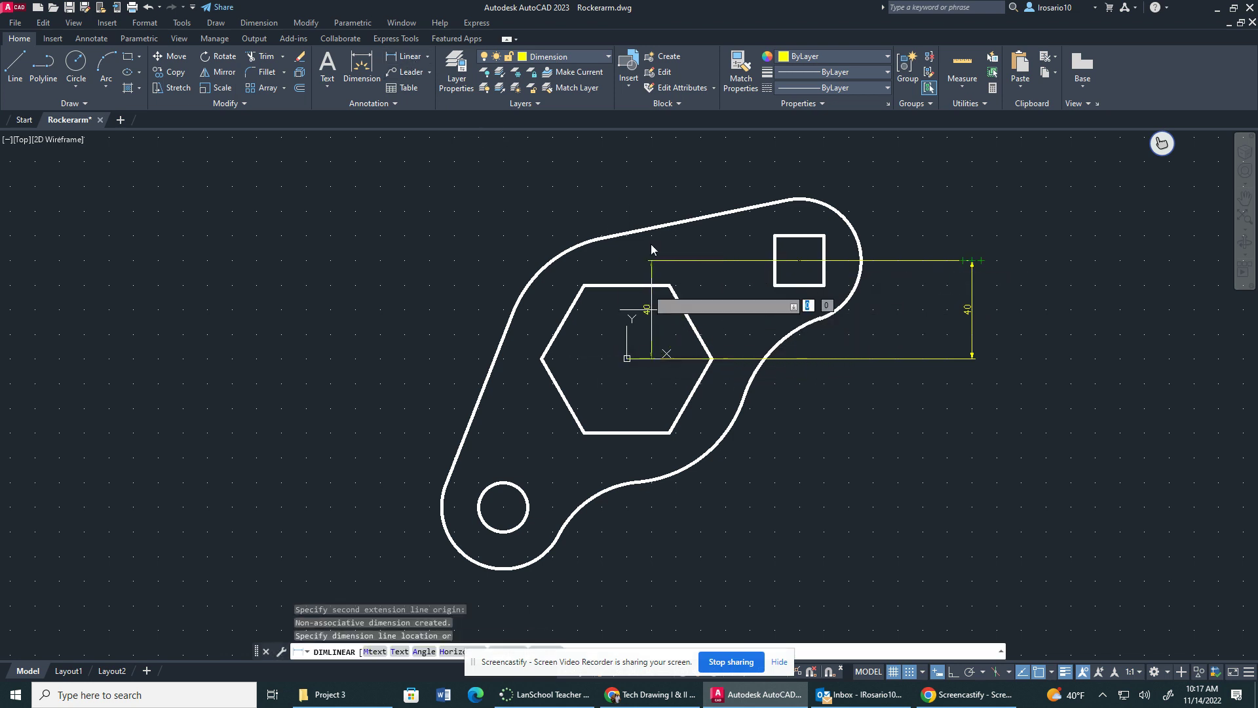
left_click(678, 161)
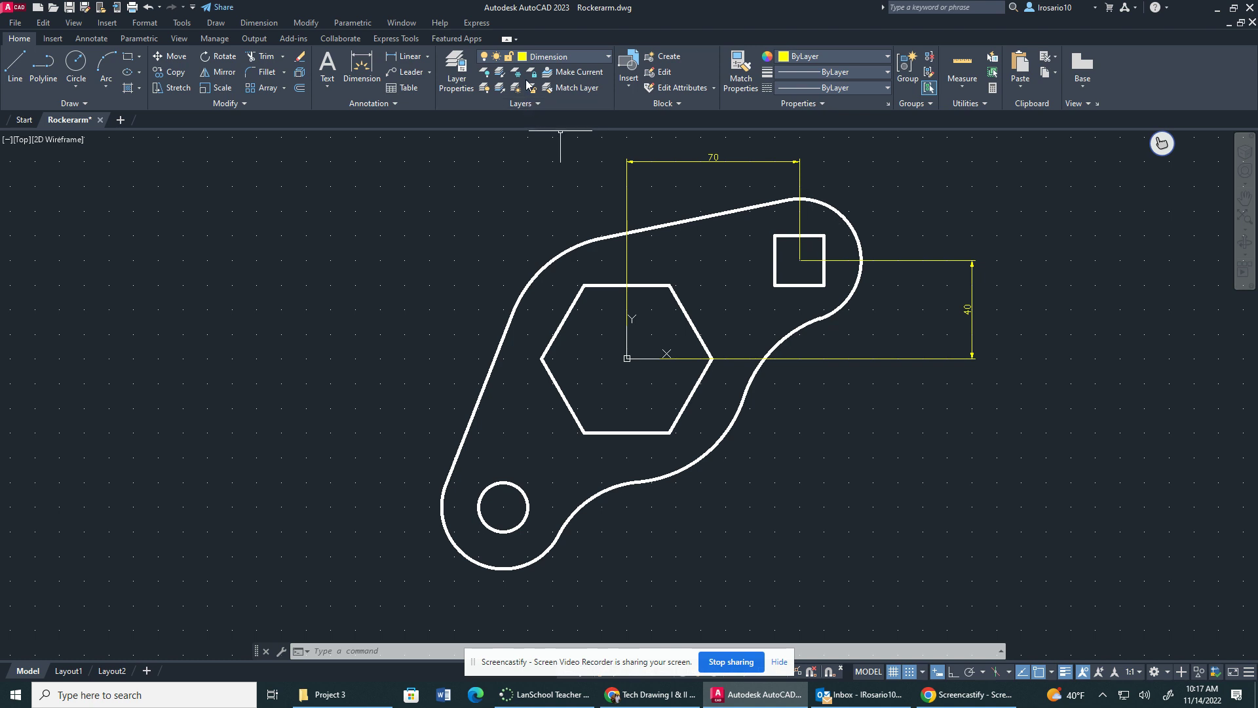
- Start a hexagon-to-small-circle dimension, then cancel the unwanted 70 result
left_click(404, 57)
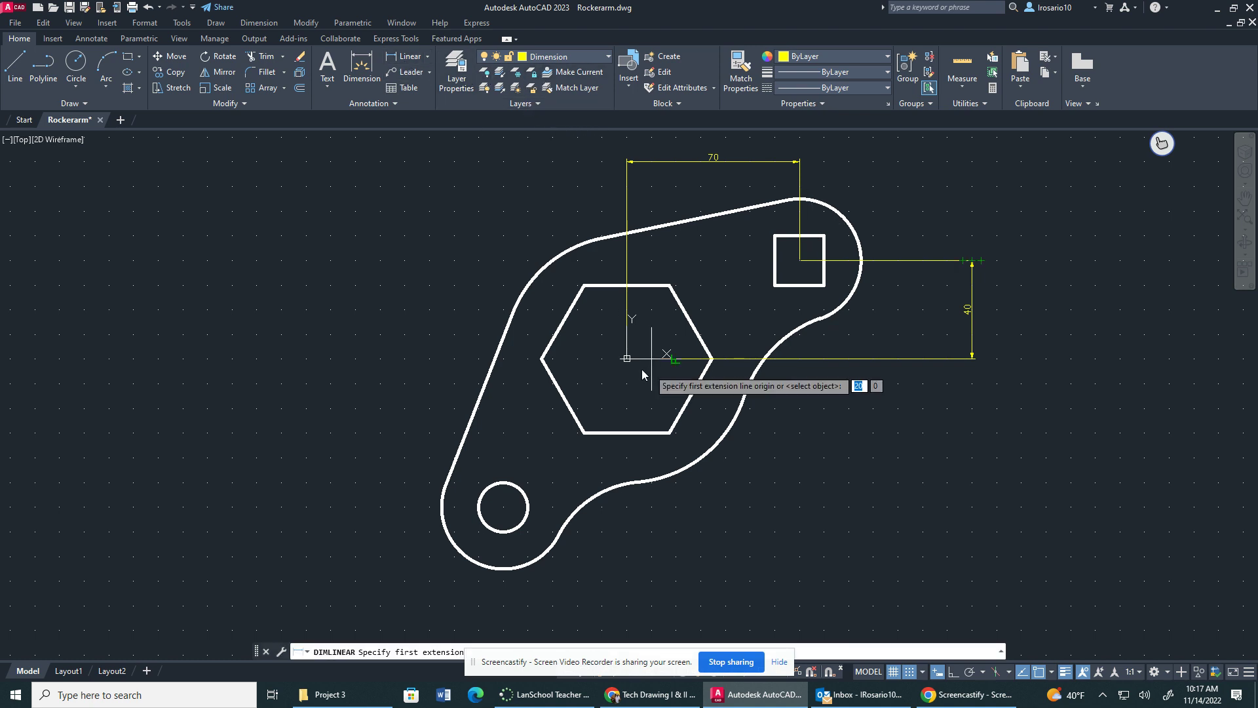
left_click(624, 365)
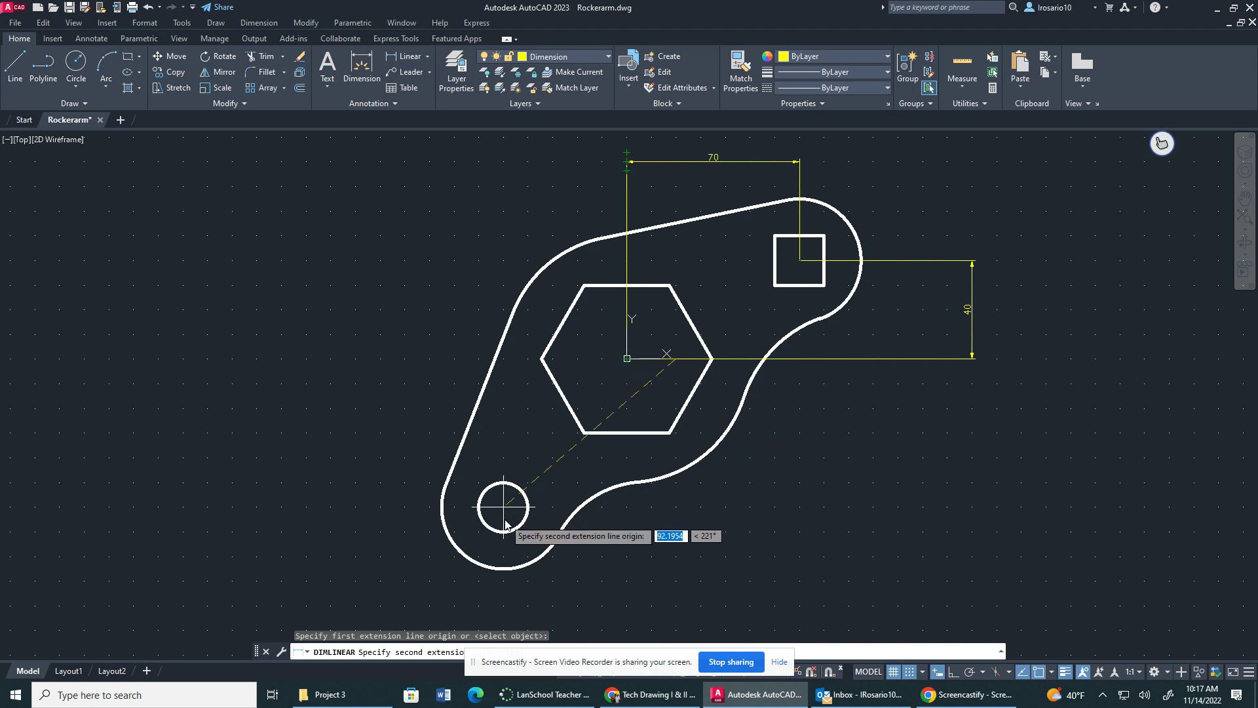
left_click(504, 507)
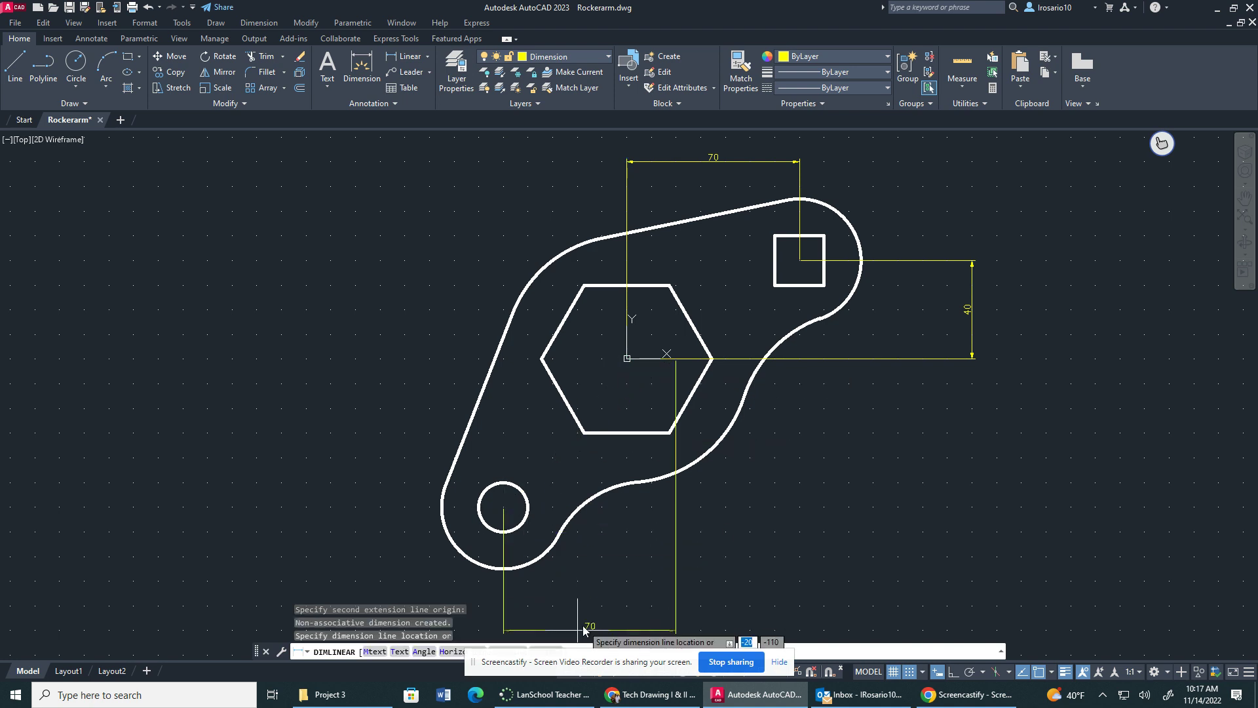
key("Escape")
scroll(597, 528, "up", 2)
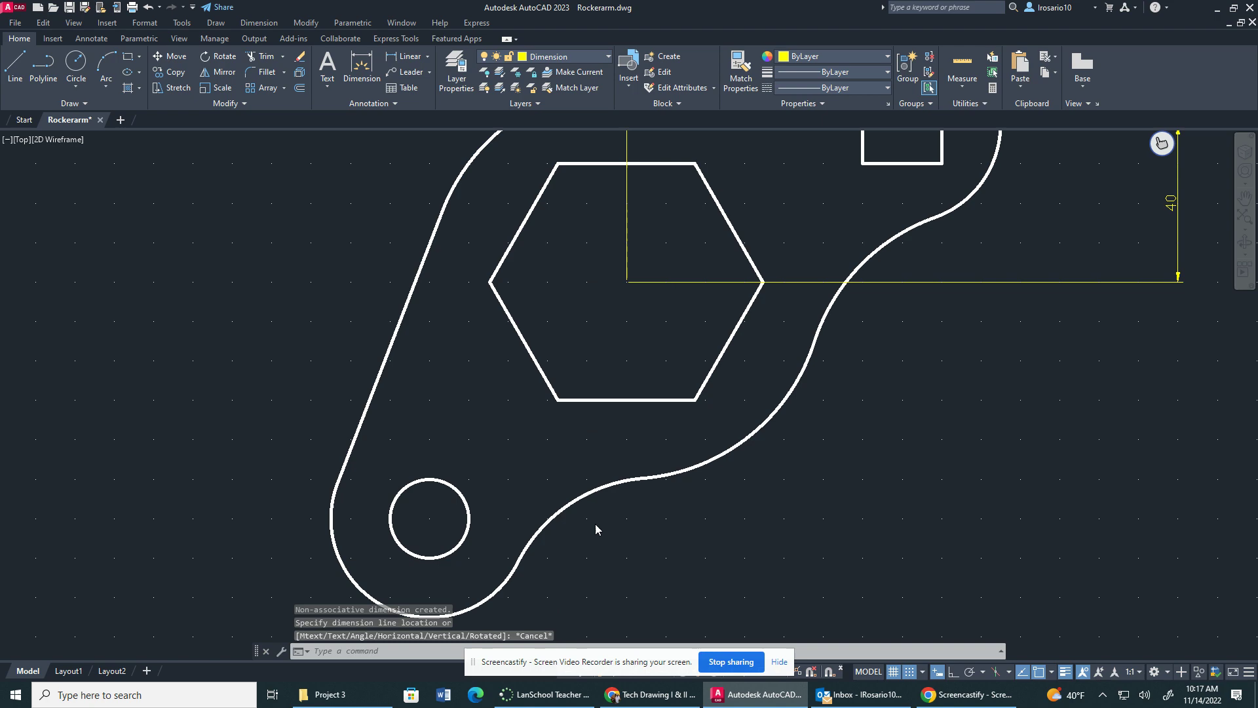
scroll(576, 547, "down", 4)
scroll(549, 587, "up", 2)
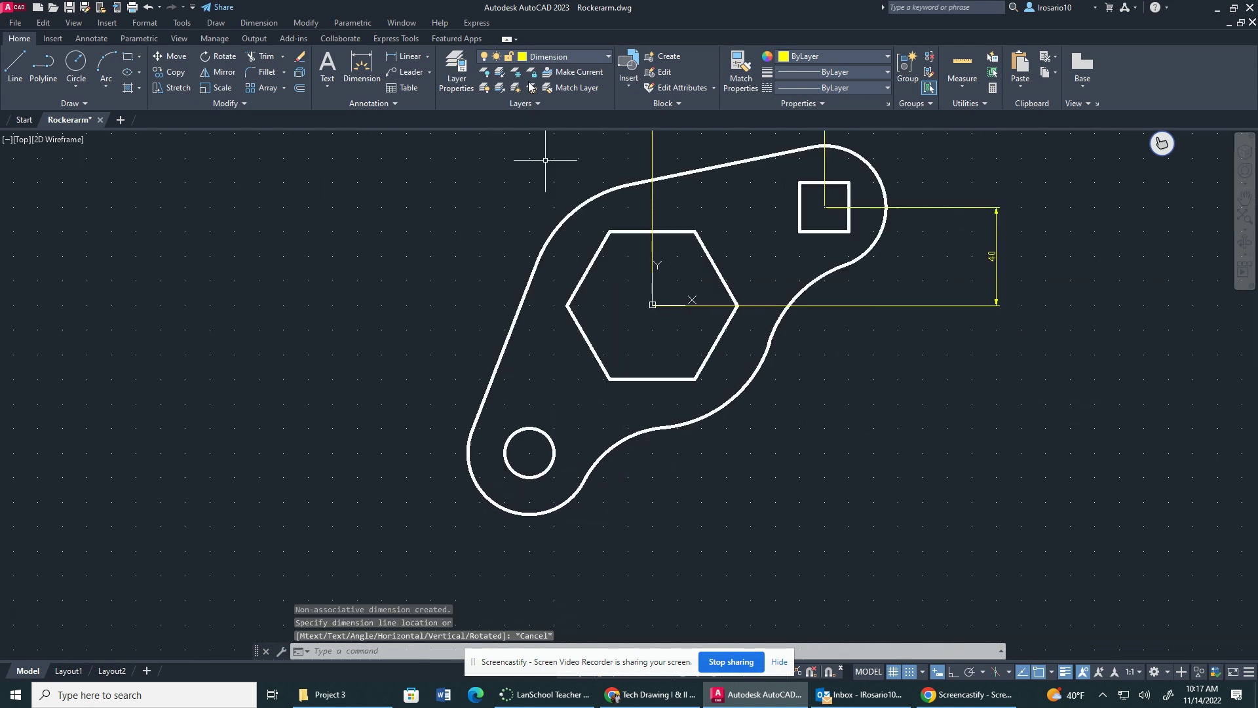
- Place the horizontal 50 dimension below the part, hexagon centre to small circle centre
left_click(407, 56)
scroll(606, 274, "up", 2)
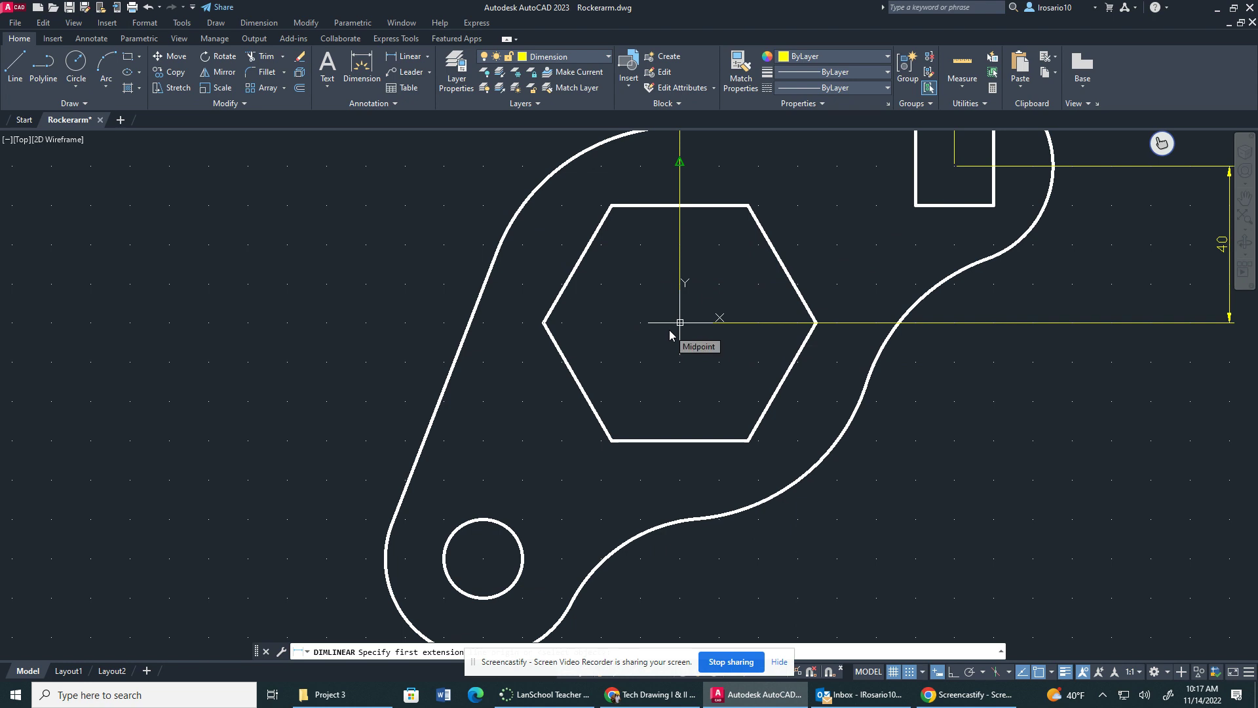
left_click(669, 335)
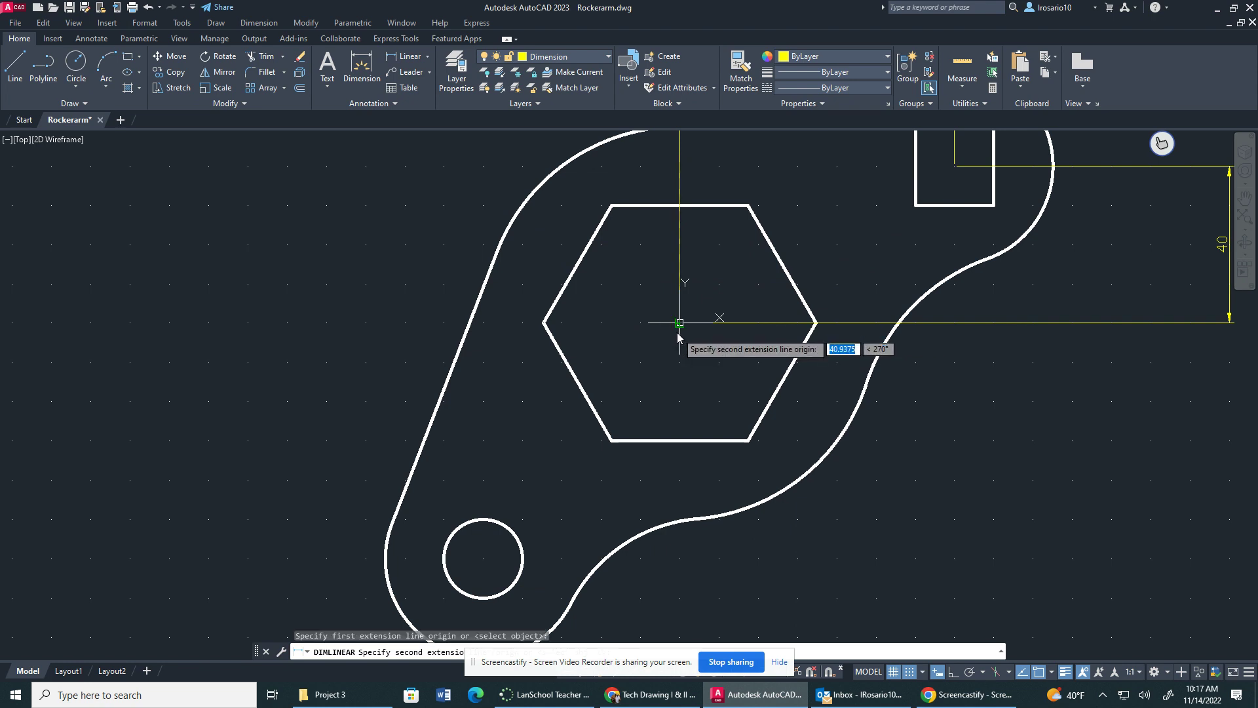
left_click(490, 565)
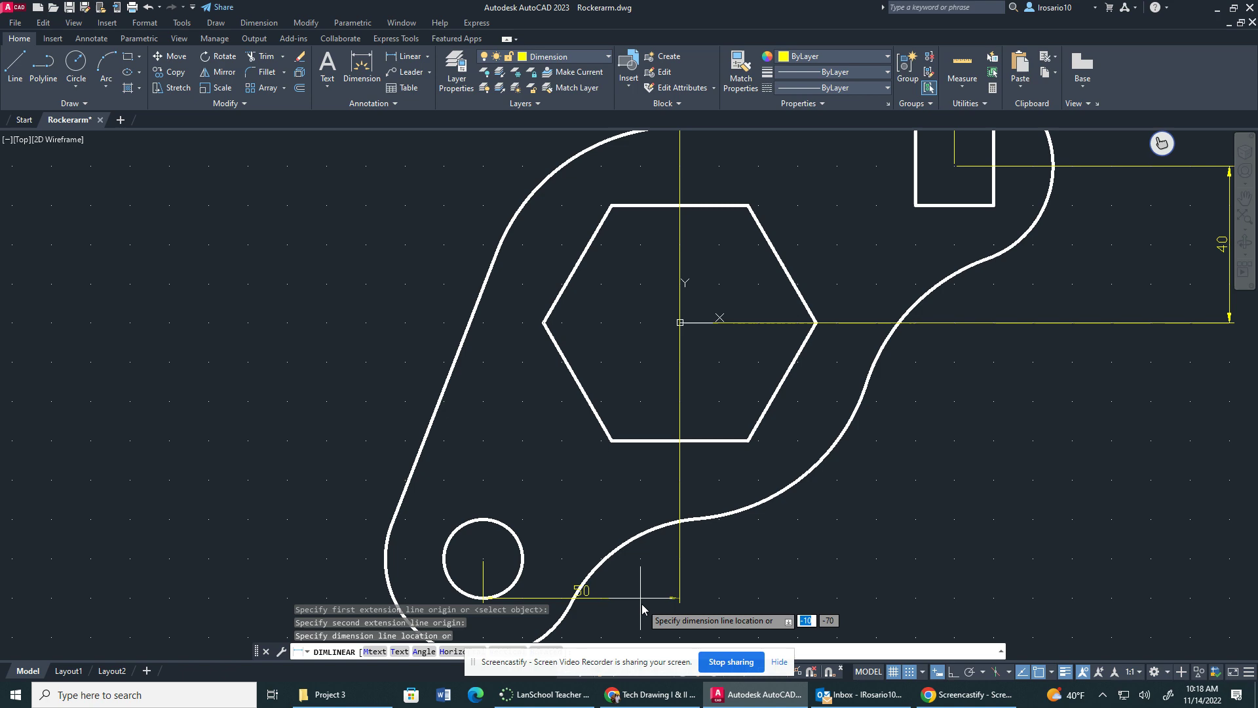
scroll(642, 608, "down", 2)
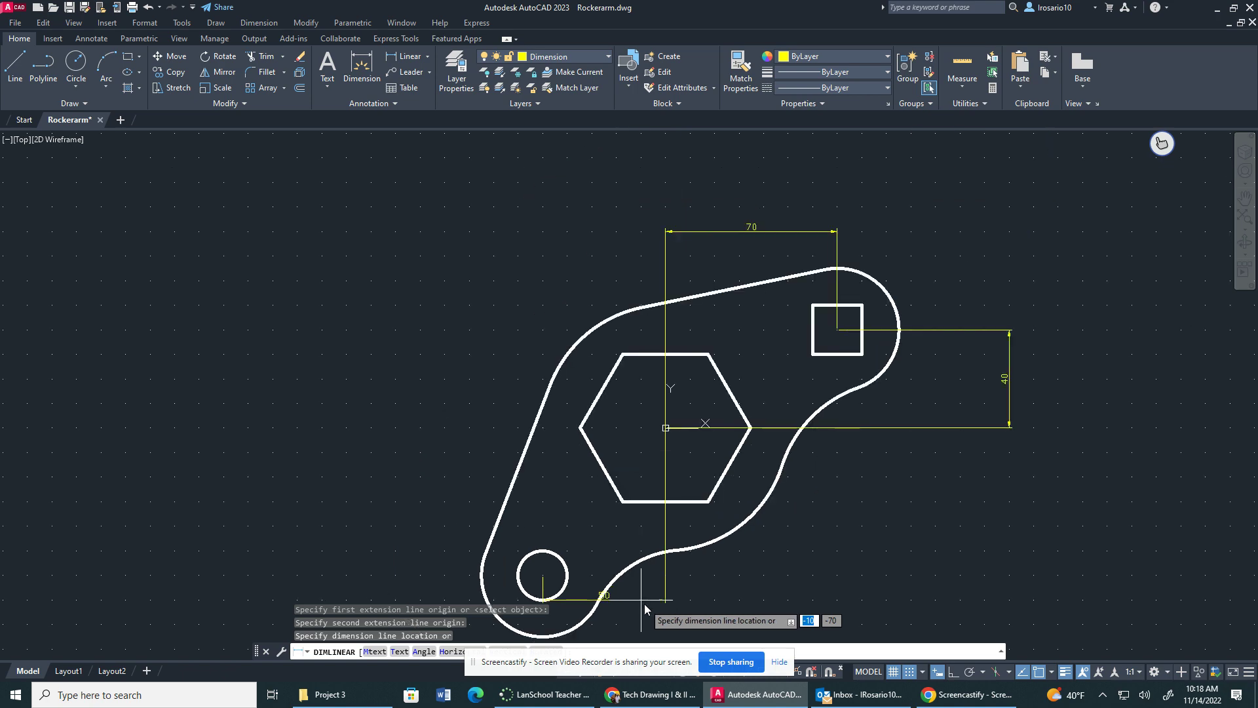
middle_click_drag(652, 602, 662, 364)
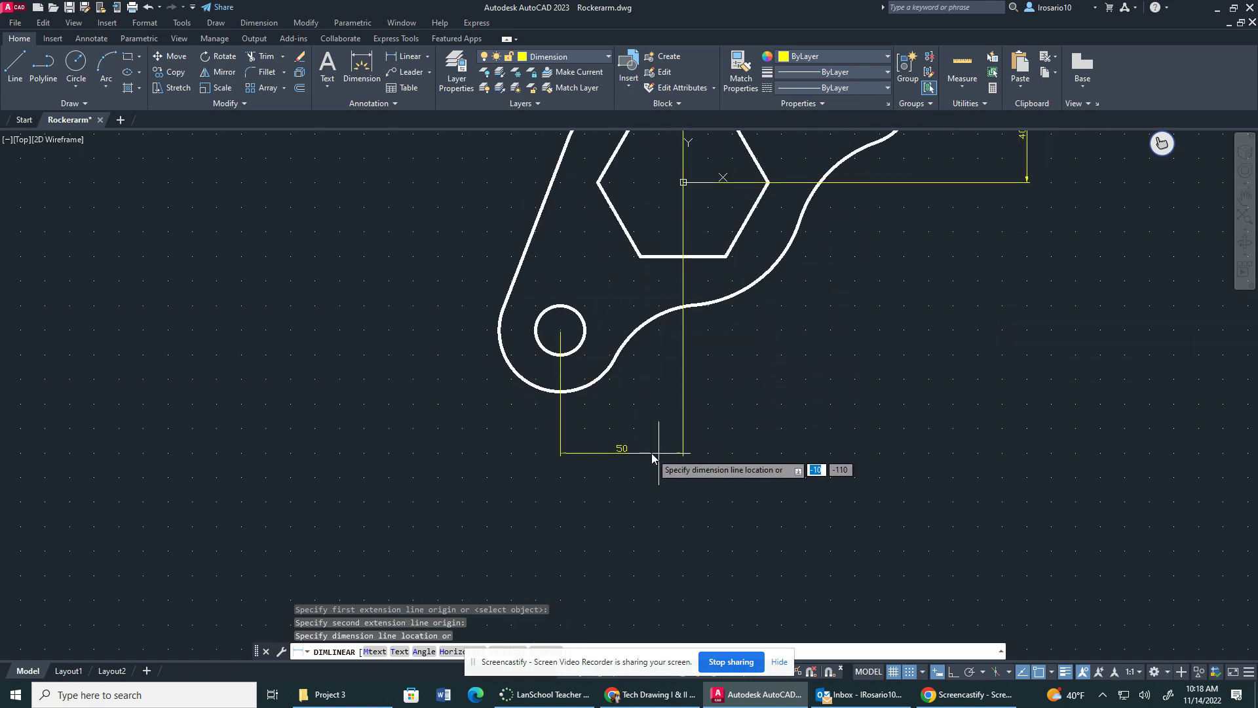
left_click(651, 477)
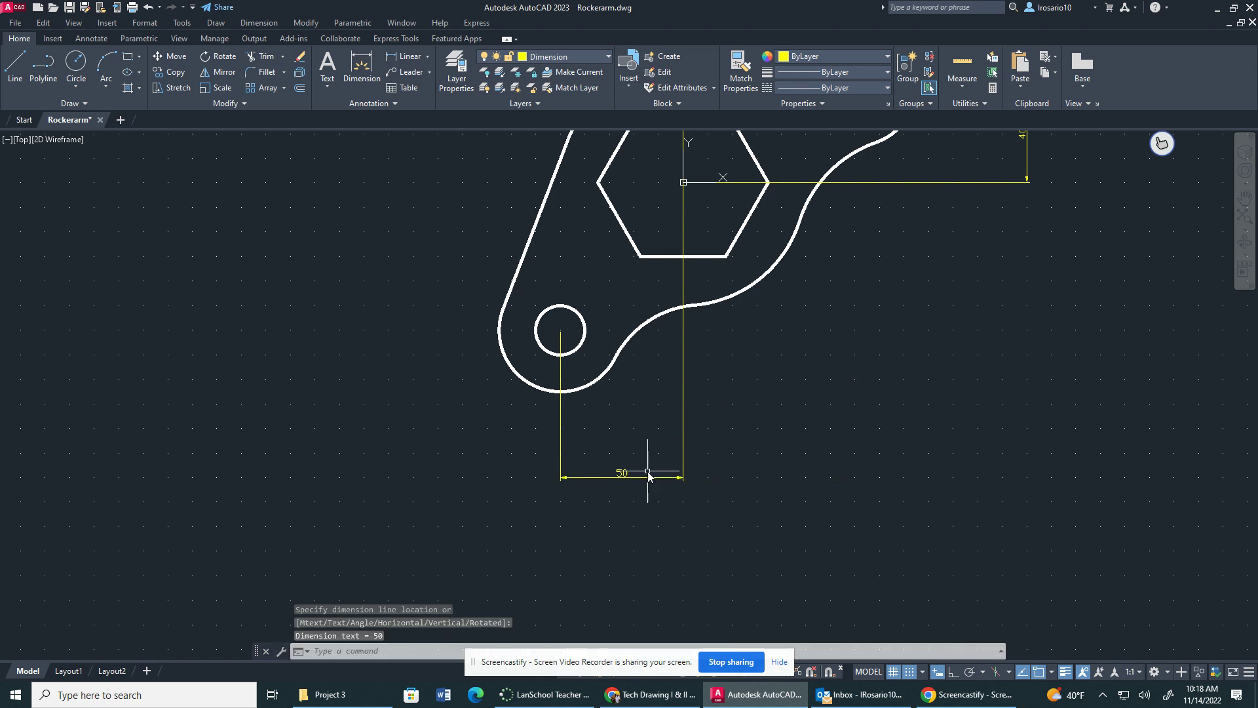
- Place a vertical 60 linear dimension left of the part, hexagon centre to small circle
left_click(411, 57)
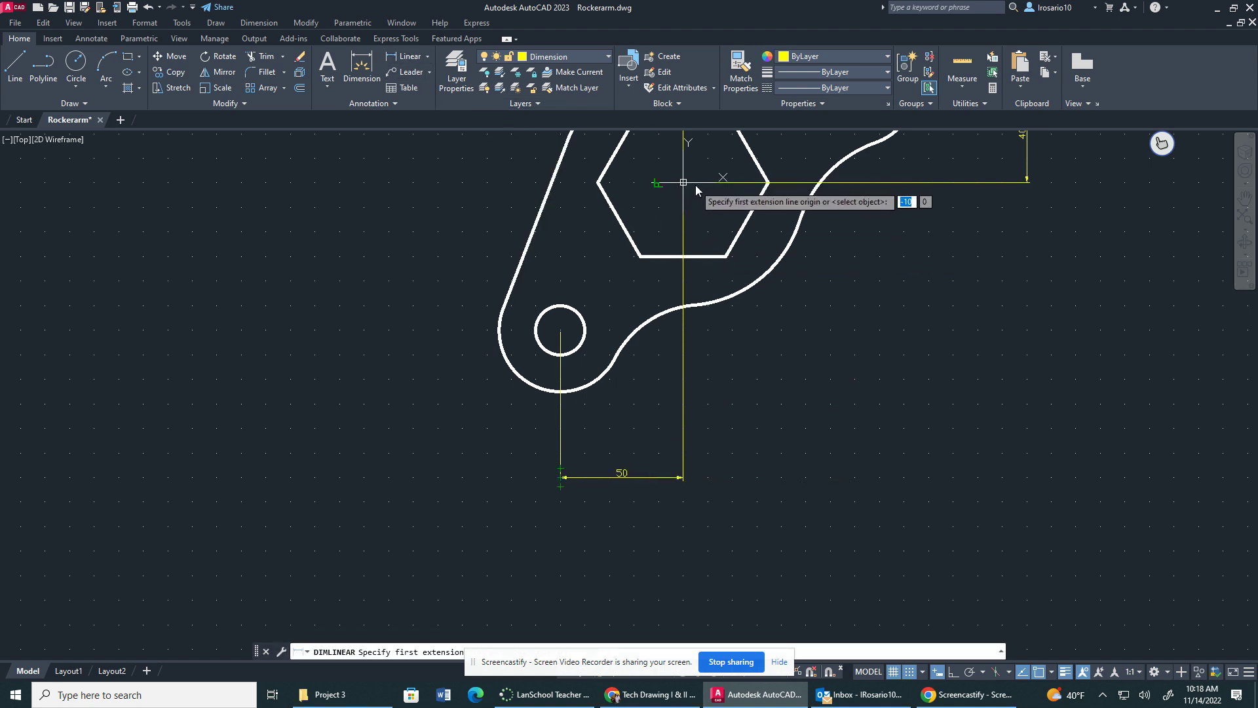
left_click(688, 186)
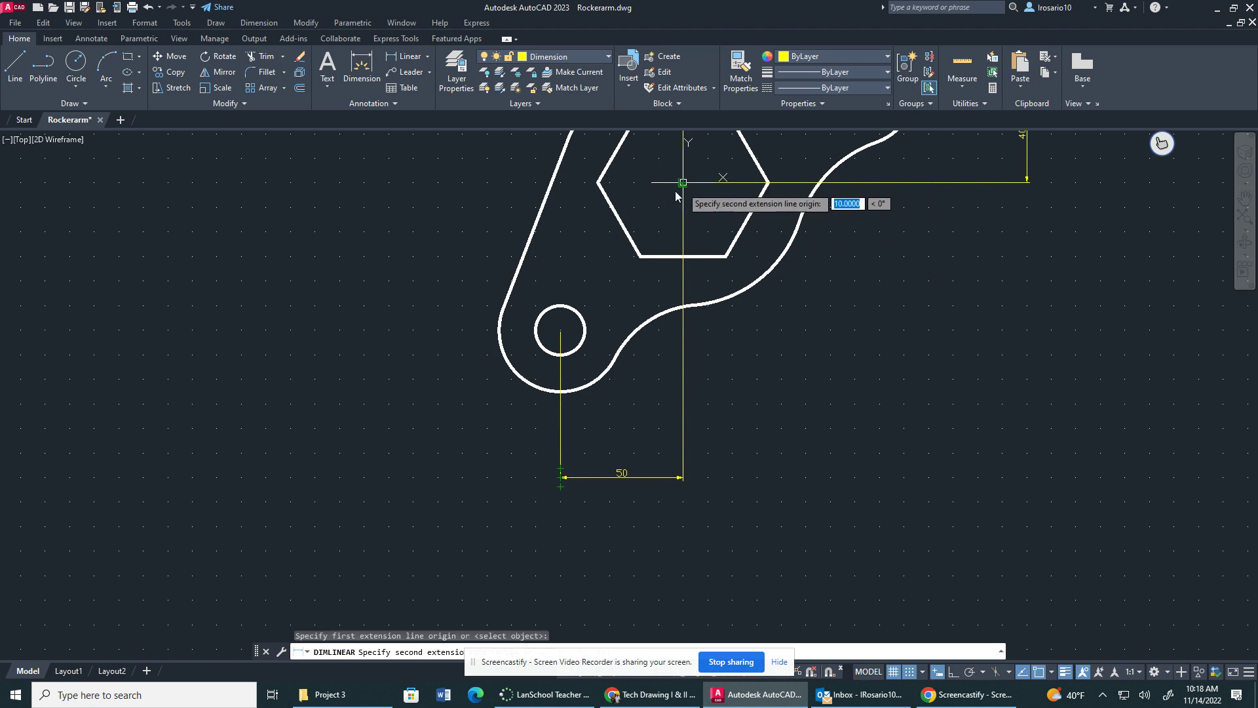
left_click(560, 331)
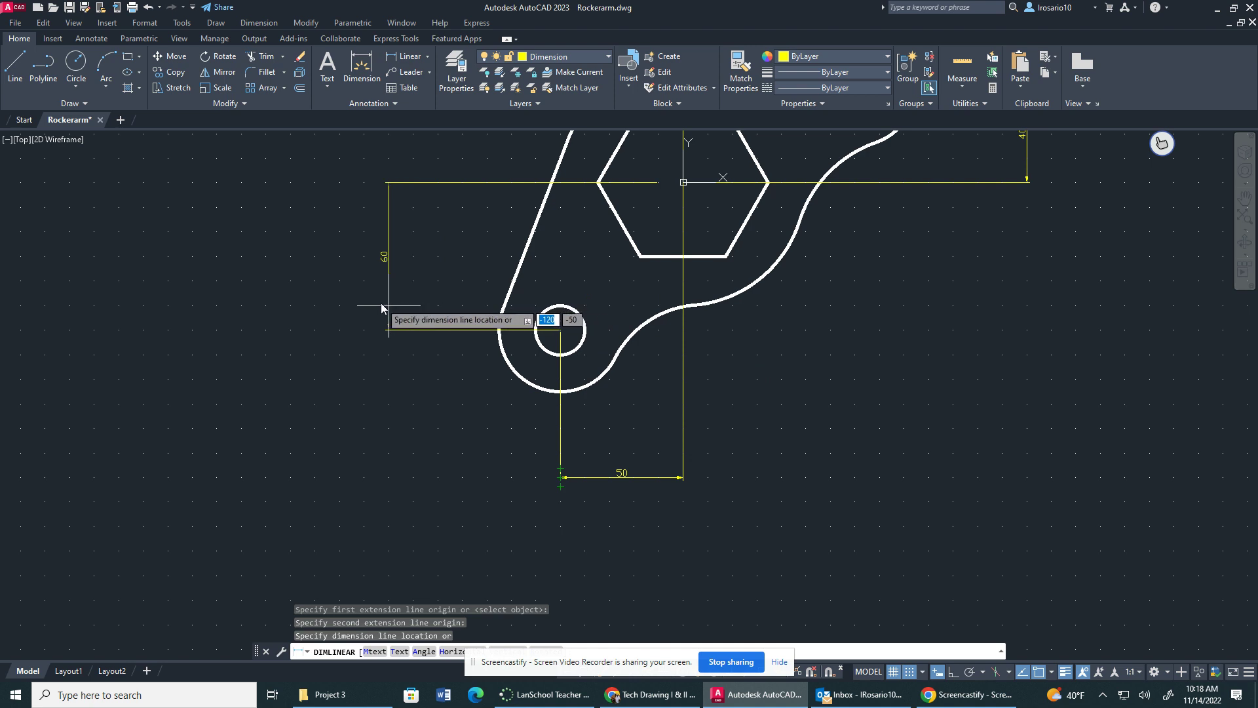
left_click(339, 307)
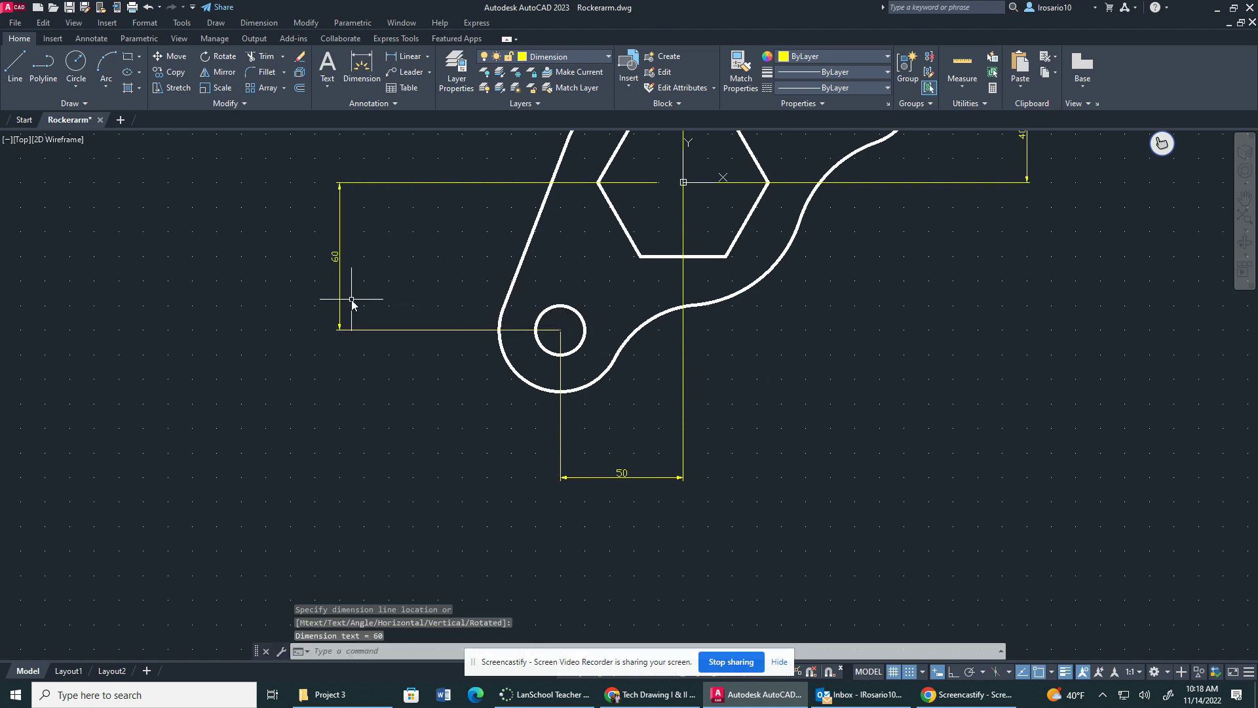
- Zoom to extents so the rocker arm with its 70, 40, 50 and 60 dimensions fills the view
scroll(703, 300, "down", 4)
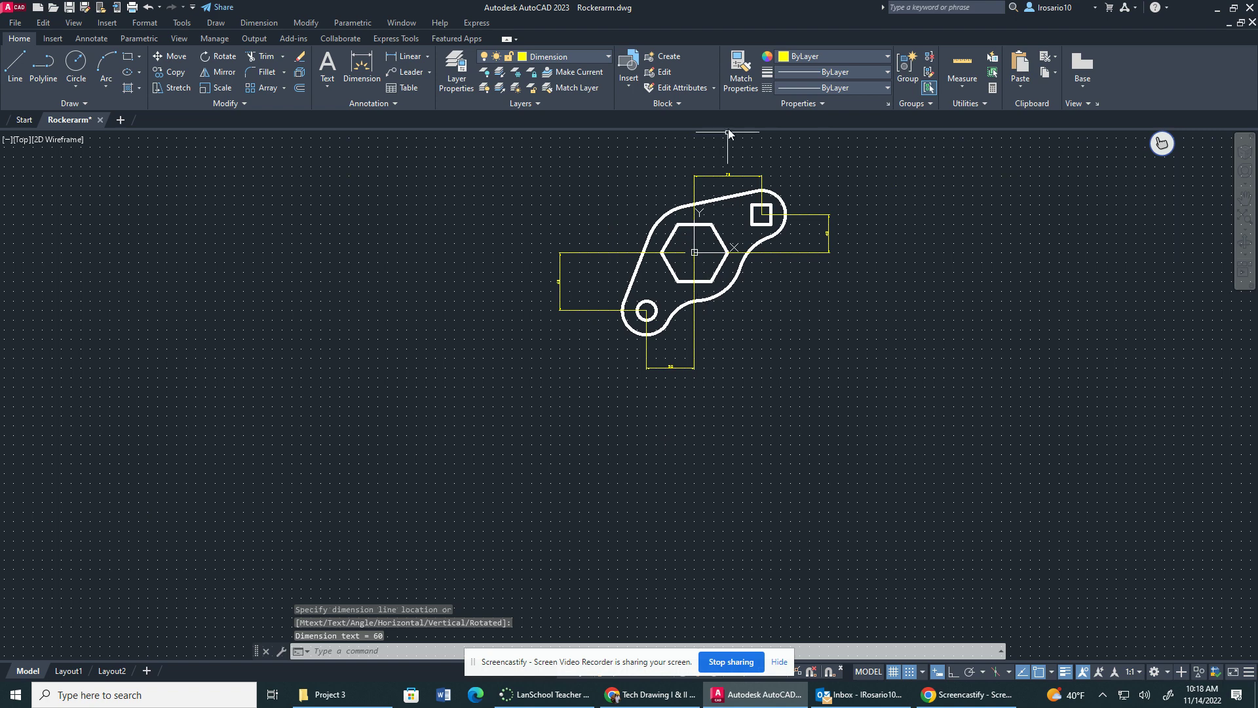
scroll(701, 150, "up", 2)
scroll(685, 182, "up", 2)
scroll(678, 216, "down", 2)
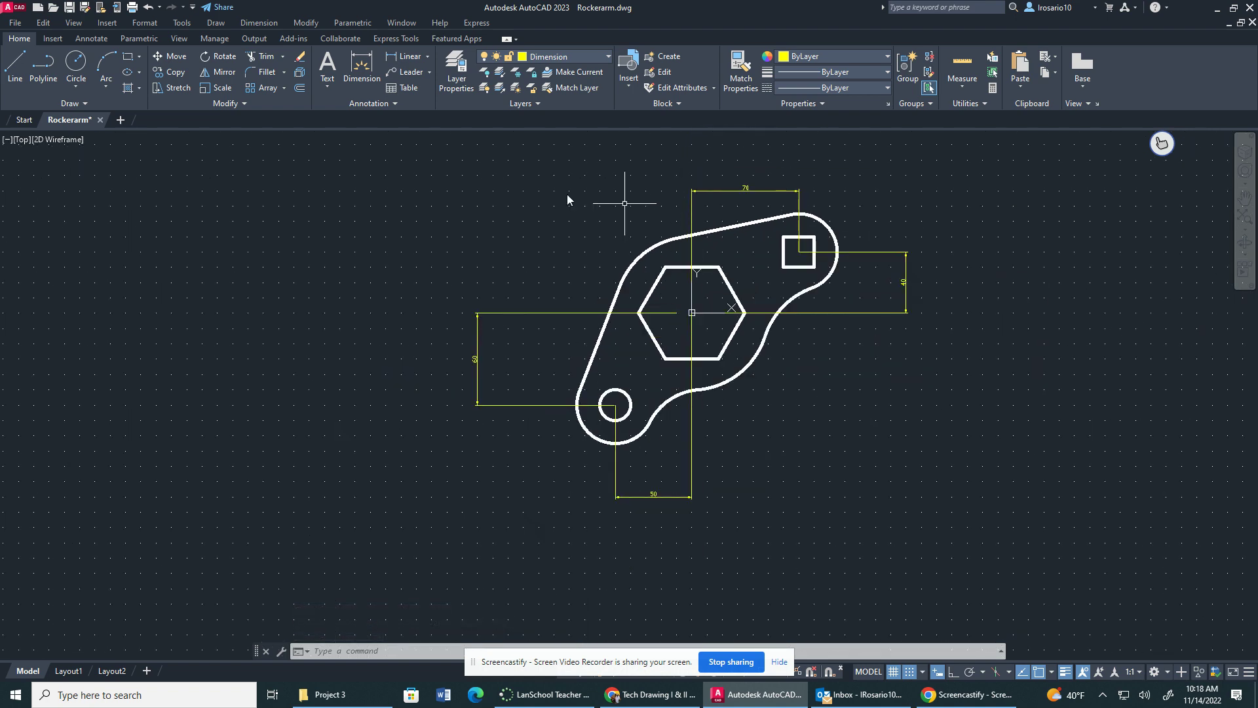
left_click(74, 22)
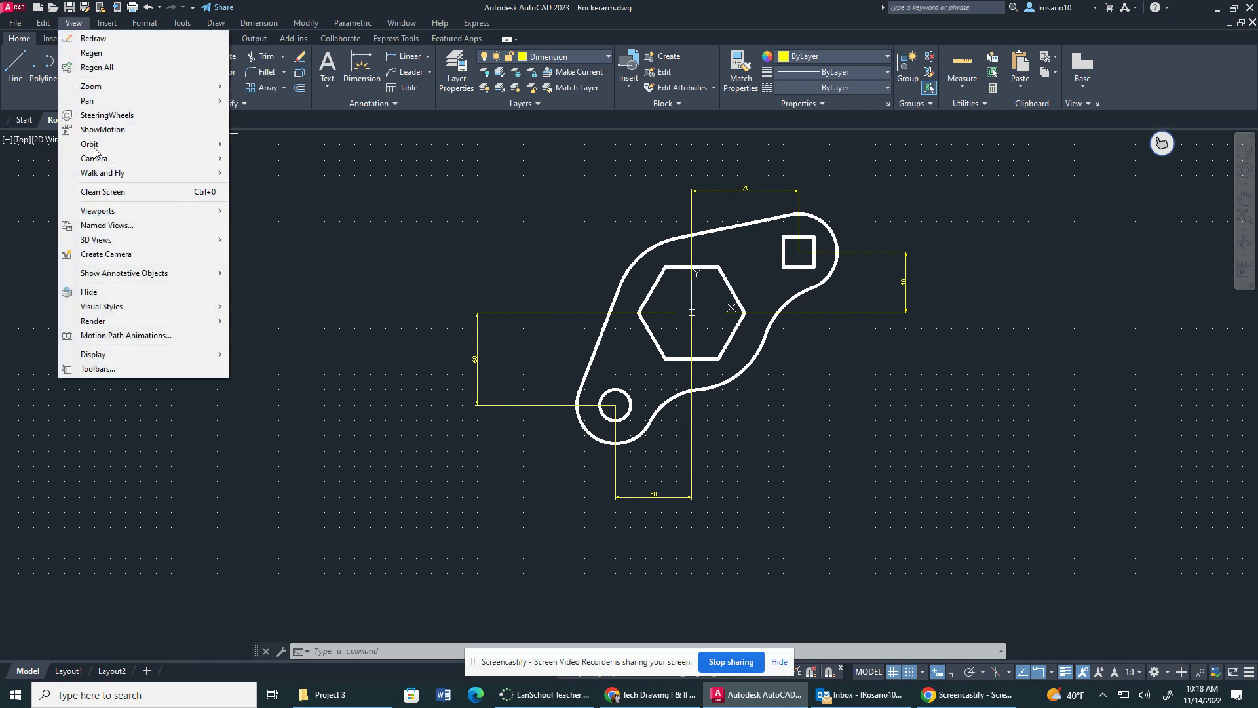
mouse_move(164, 86)
left_click(261, 245)
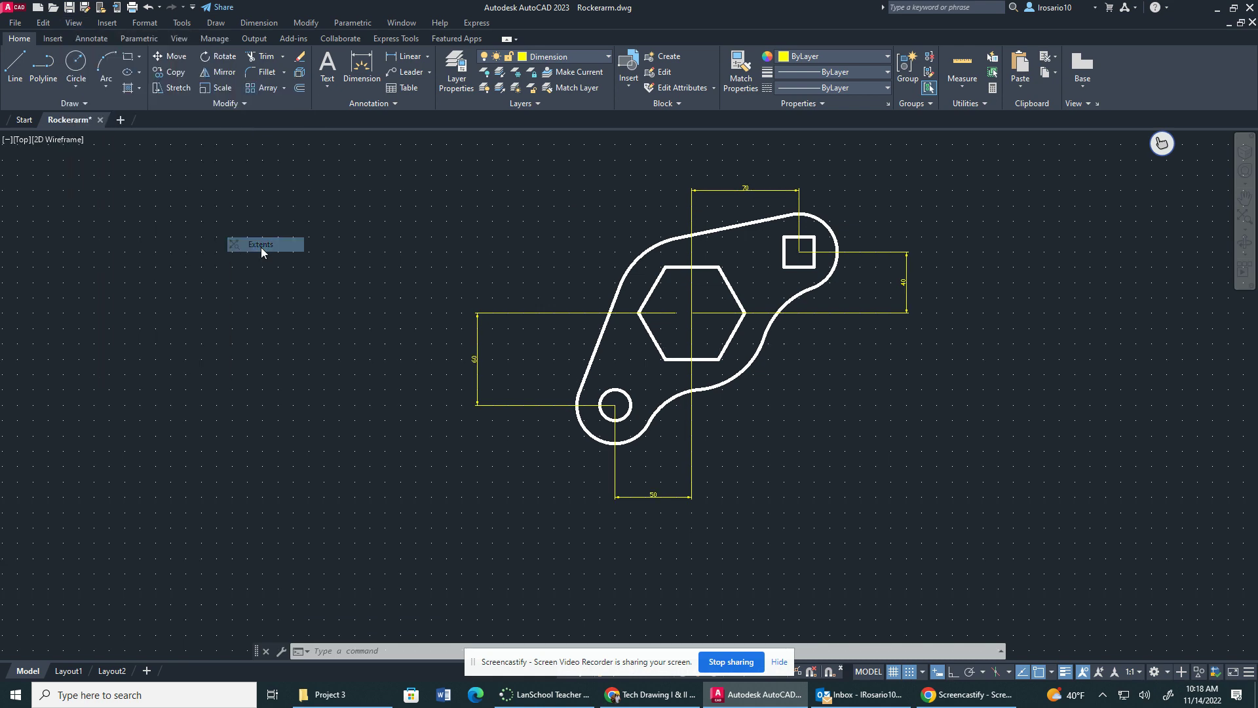
scroll(895, 556, "down", 2)
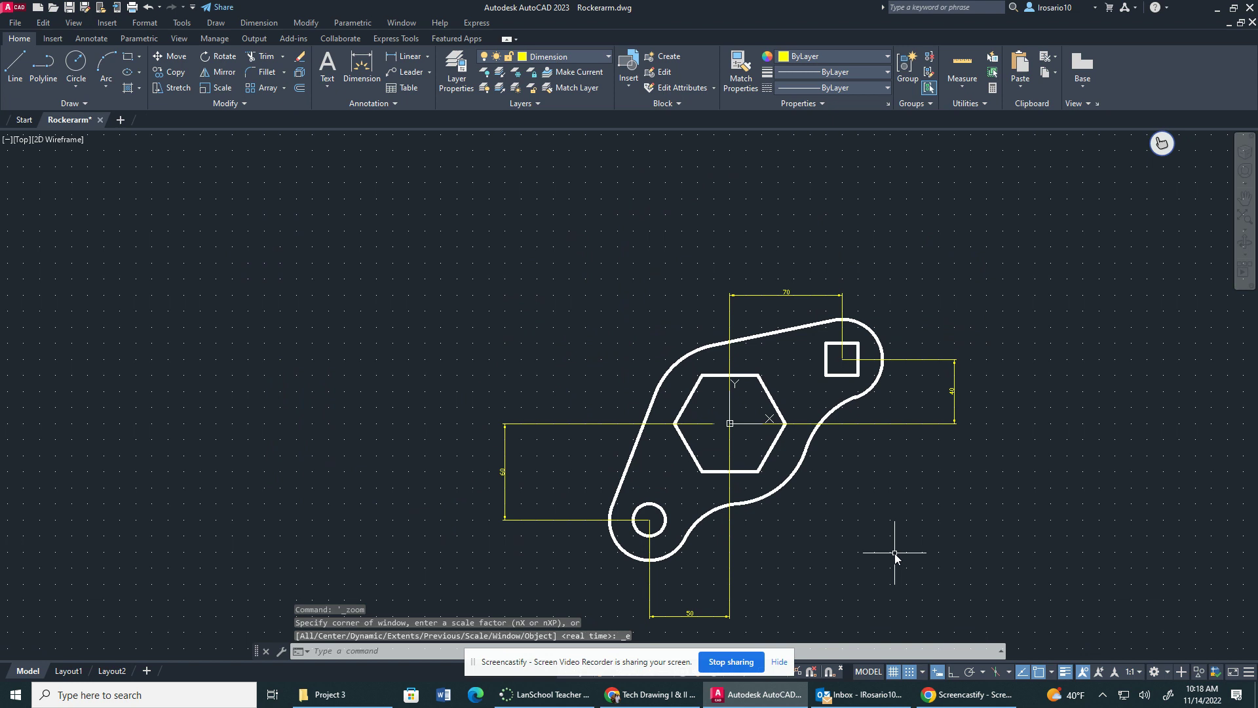
scroll(821, 544, "up", 2)
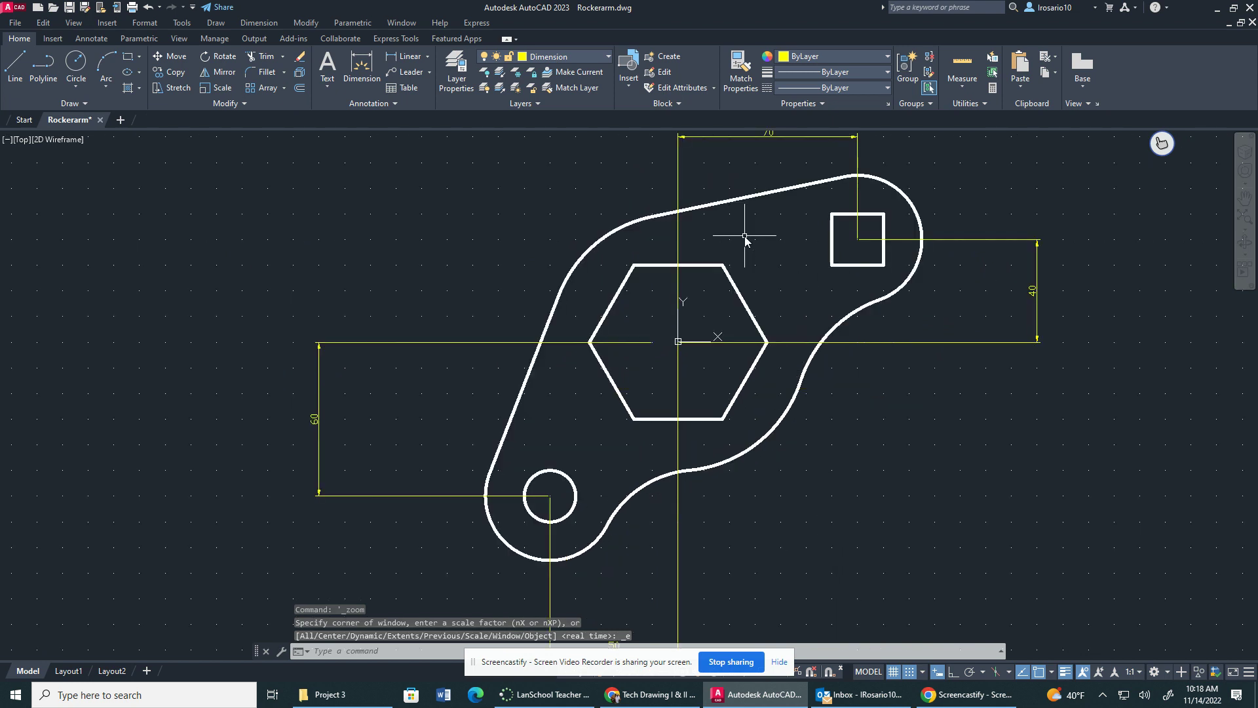
- Turn off grid snap and add radius dimensions R50 at upper left and R25 at lower left
left_click(428, 57)
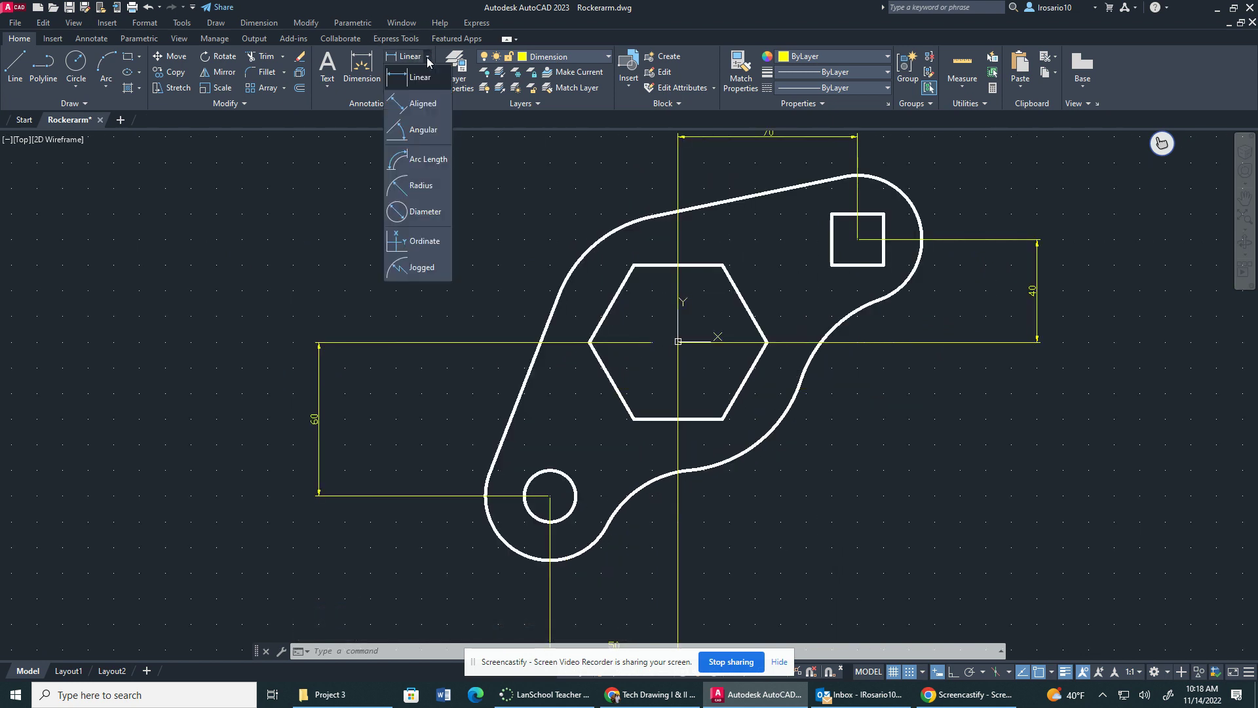
left_click(414, 181)
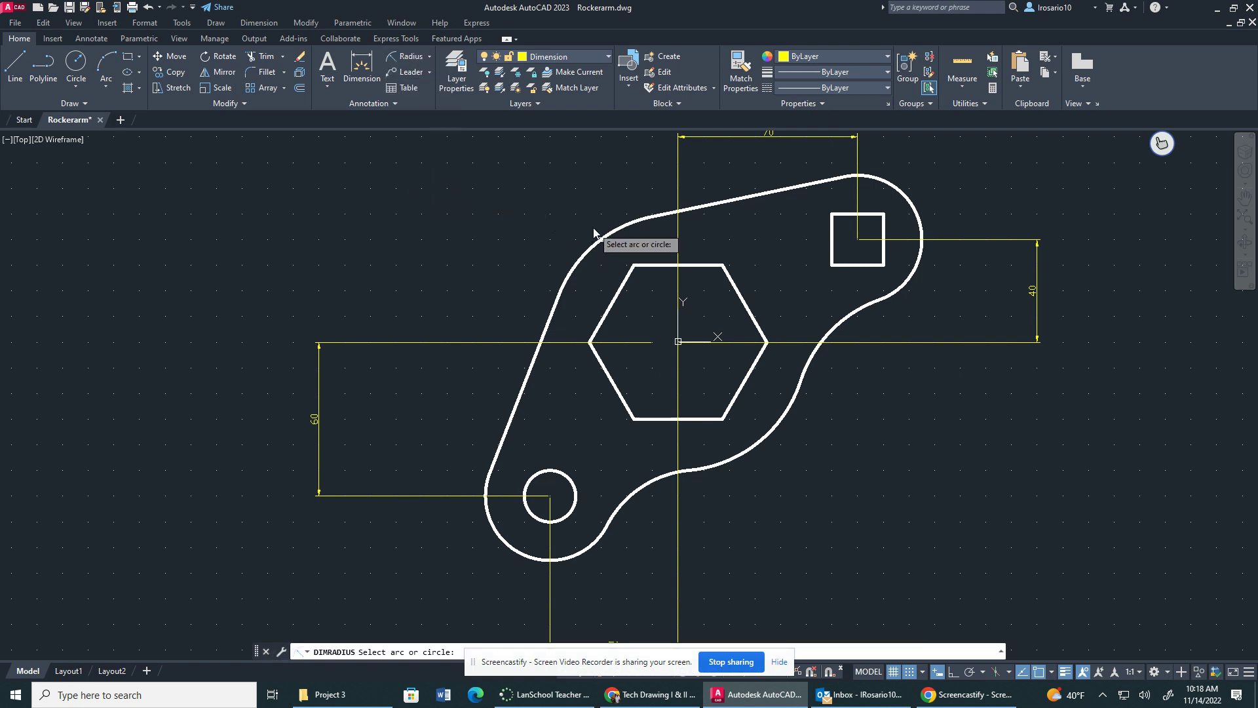
left_click(911, 672)
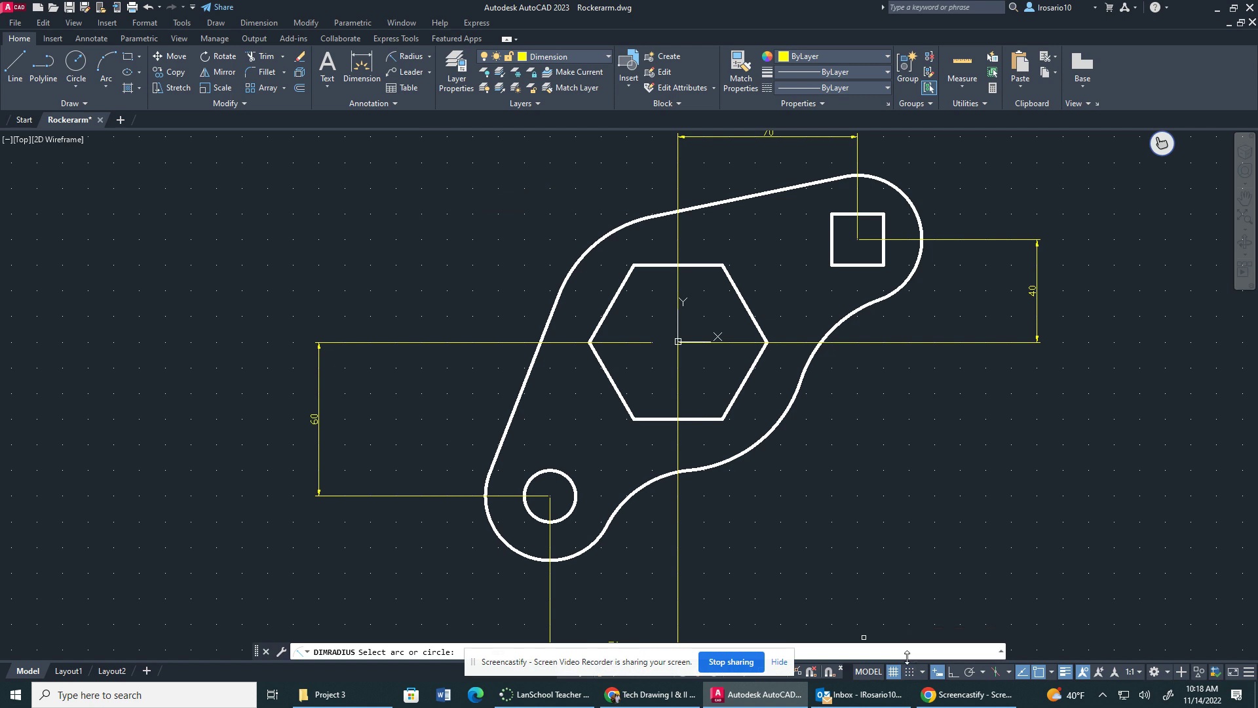
key("F9")
left_click(606, 242)
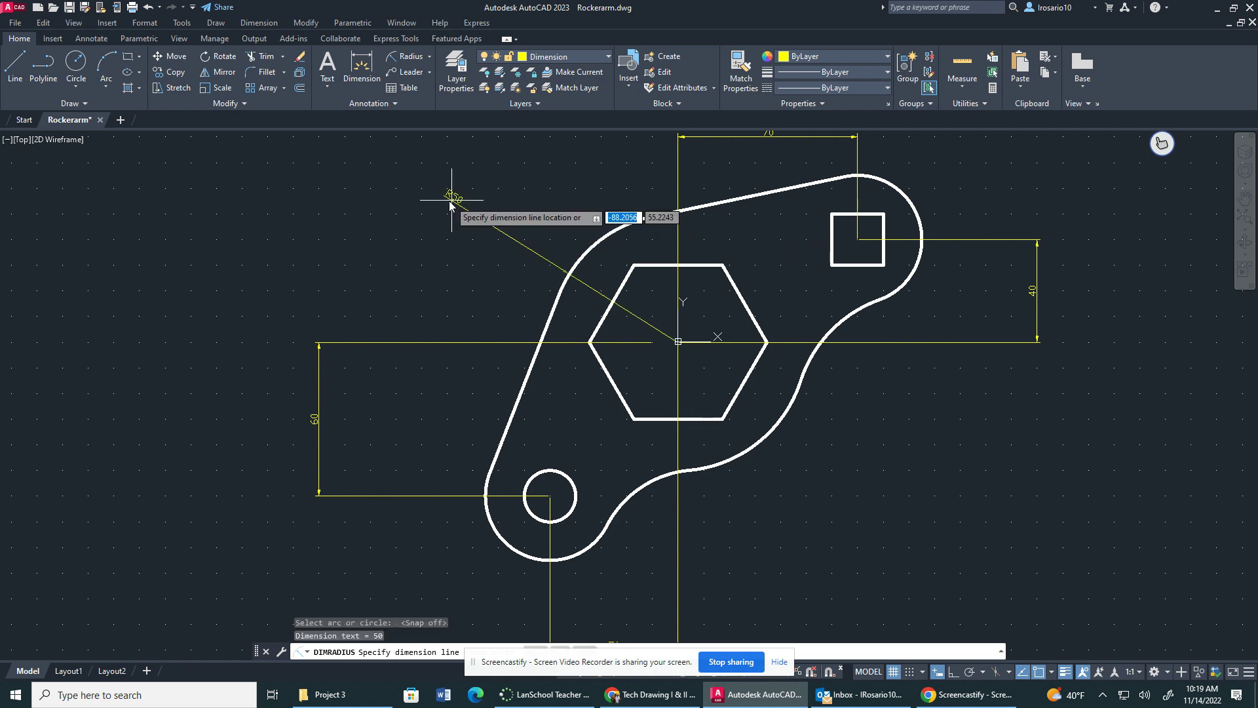
left_click(420, 189)
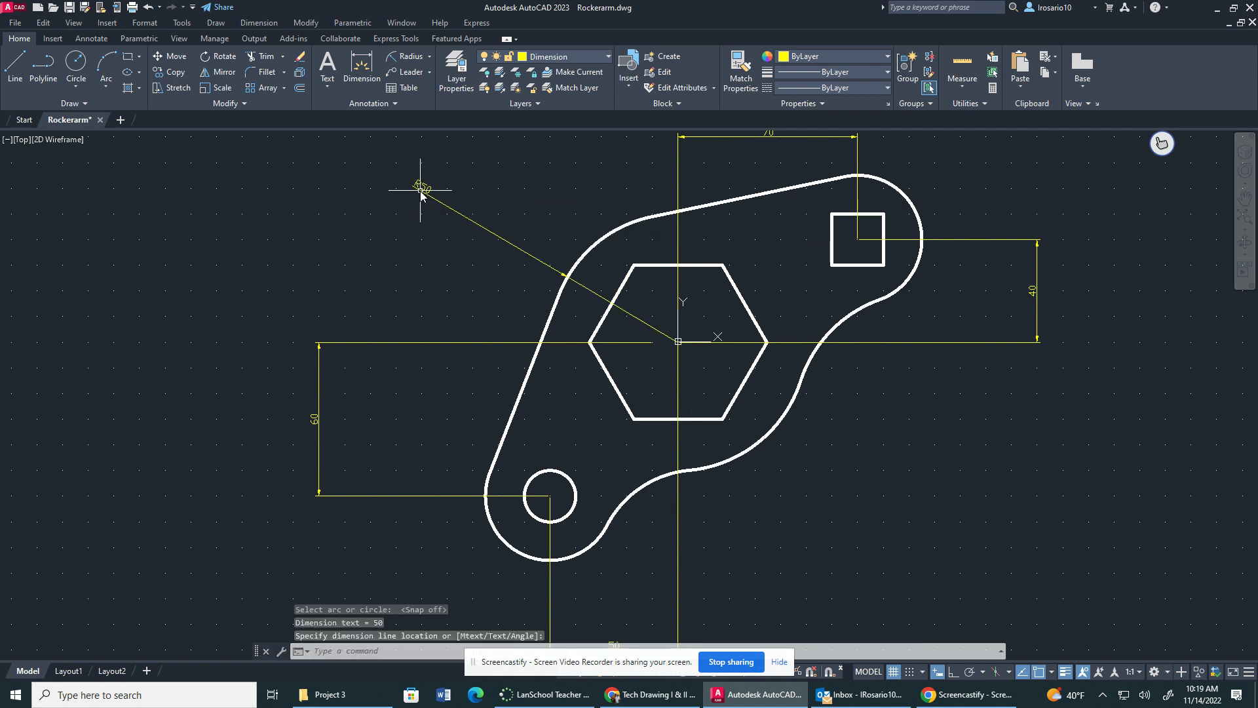
left_click(411, 57)
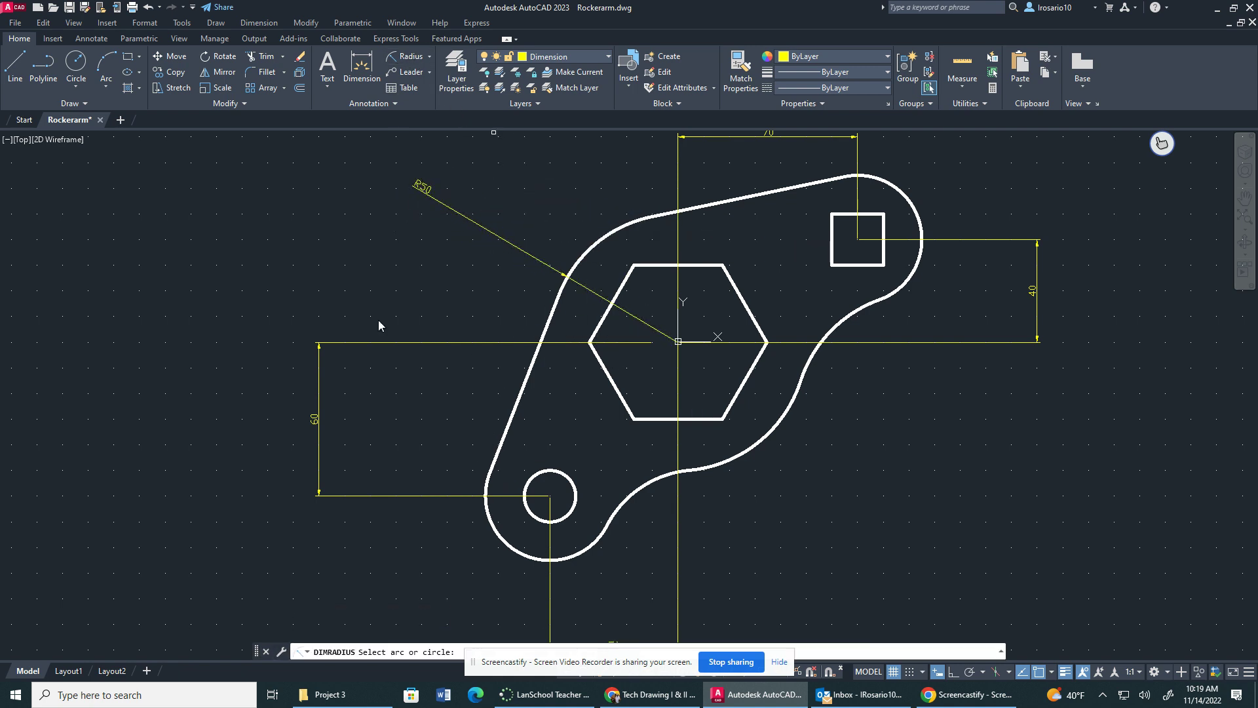
left_click(494, 543)
left_click(426, 588)
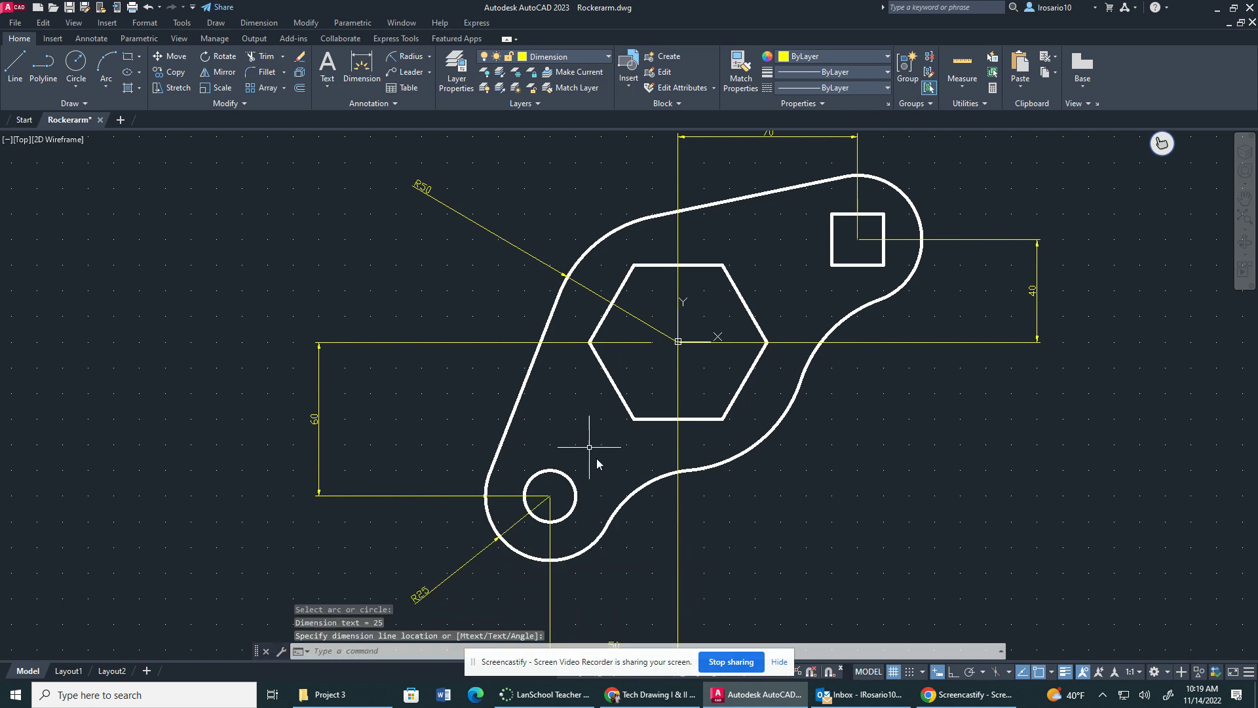
- Add radius dimensions R40 on the bottom concave arc, R25 upper right, R50 on the right
left_click(391, 62)
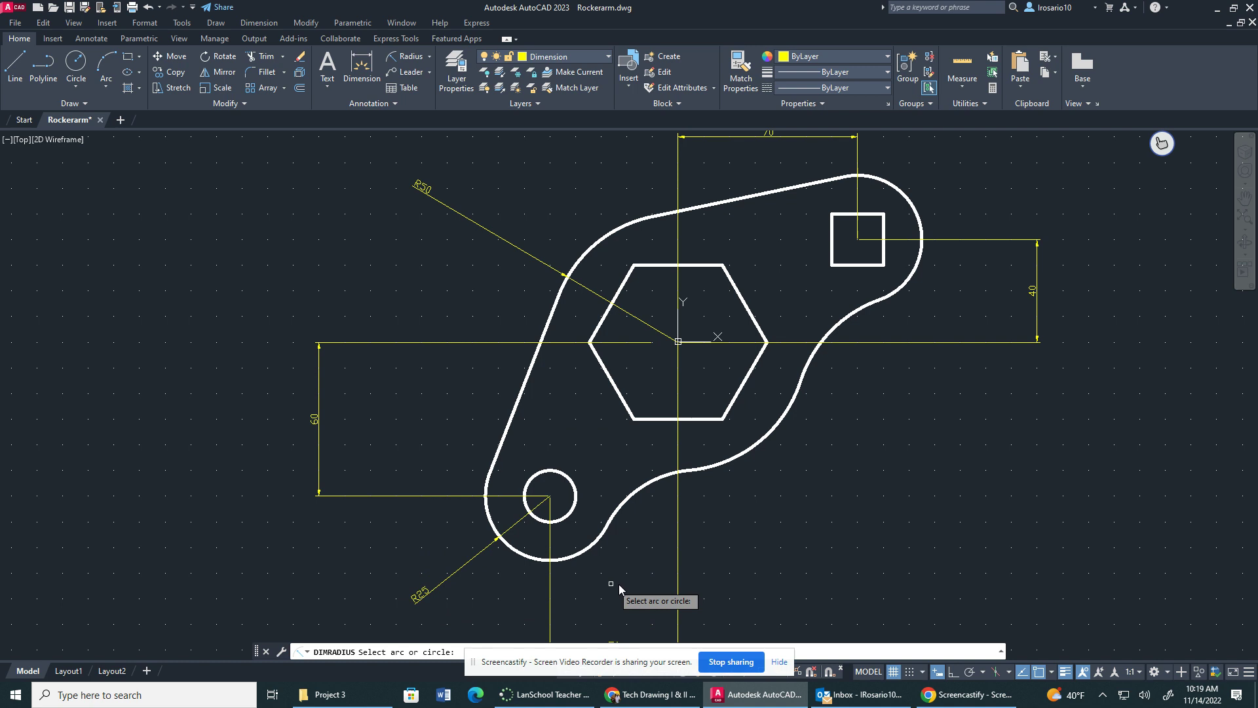
left_click(627, 500)
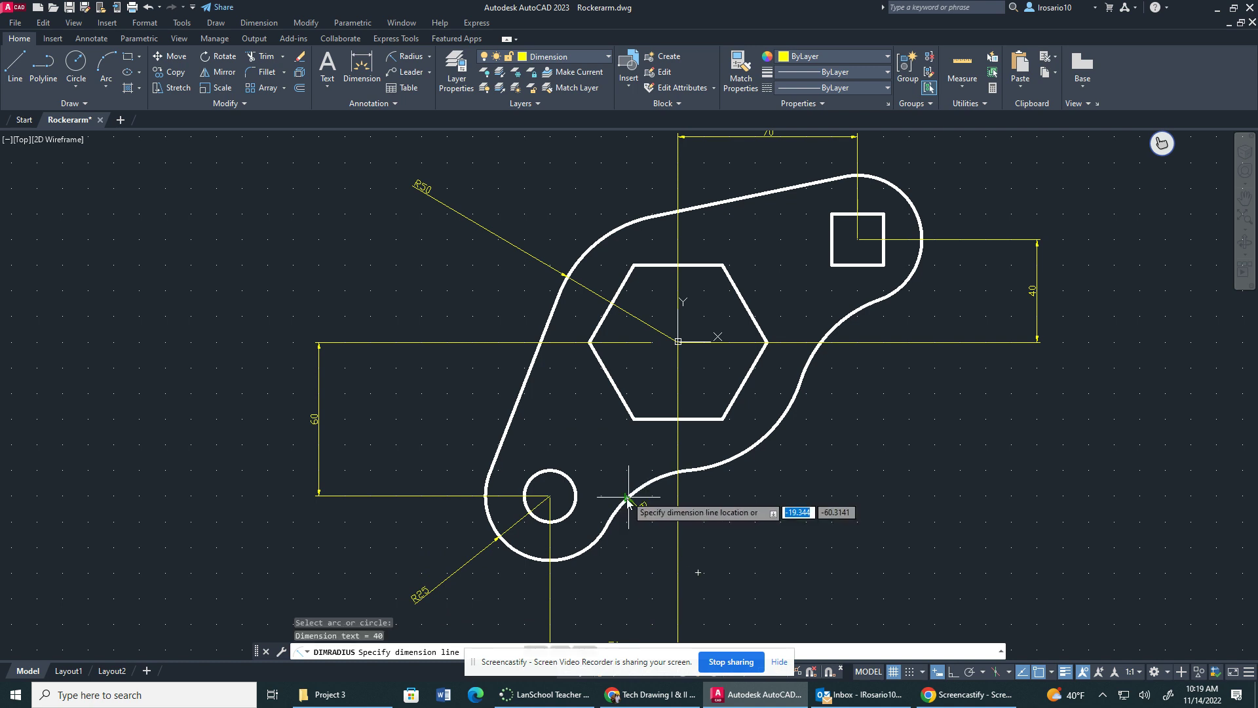
left_click(648, 539)
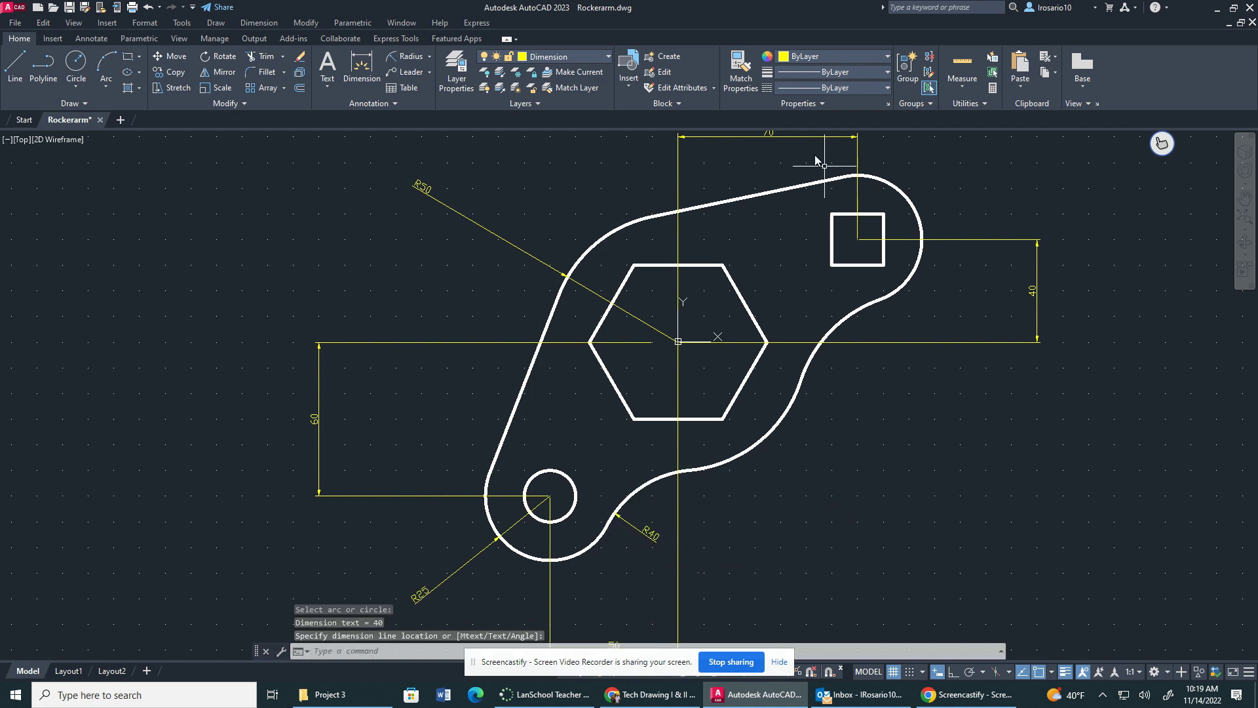
left_click(398, 57)
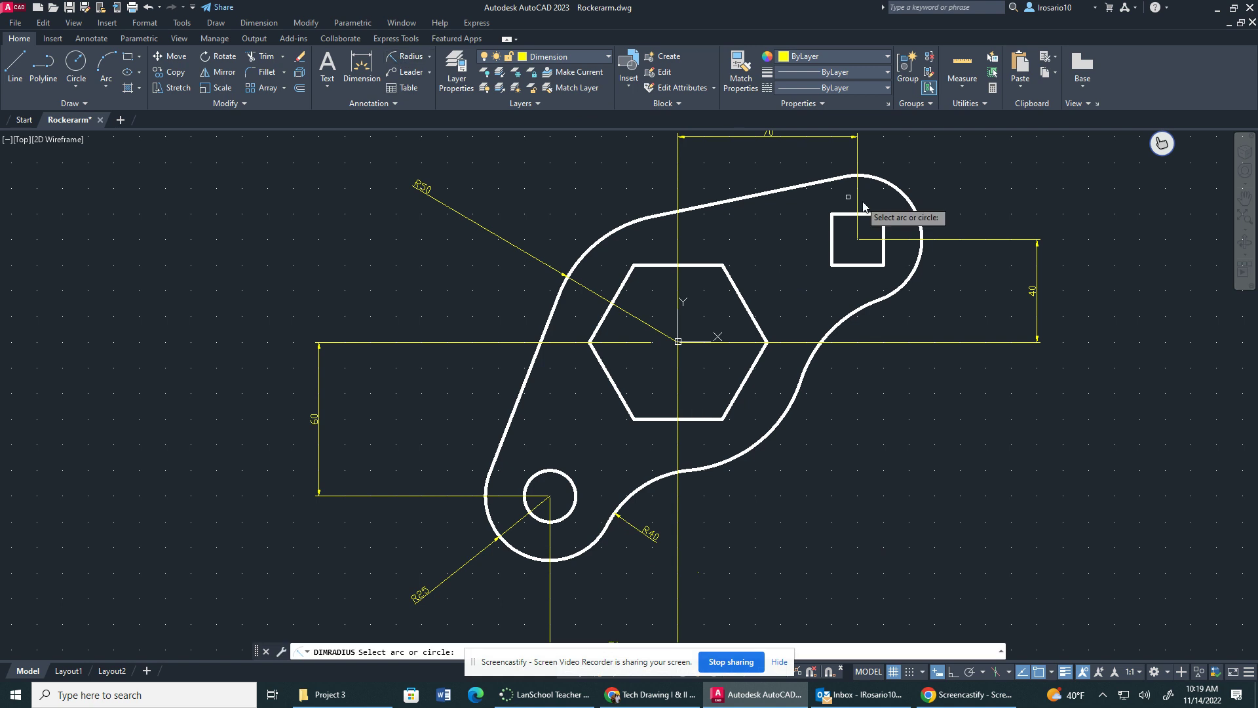
left_click(898, 192)
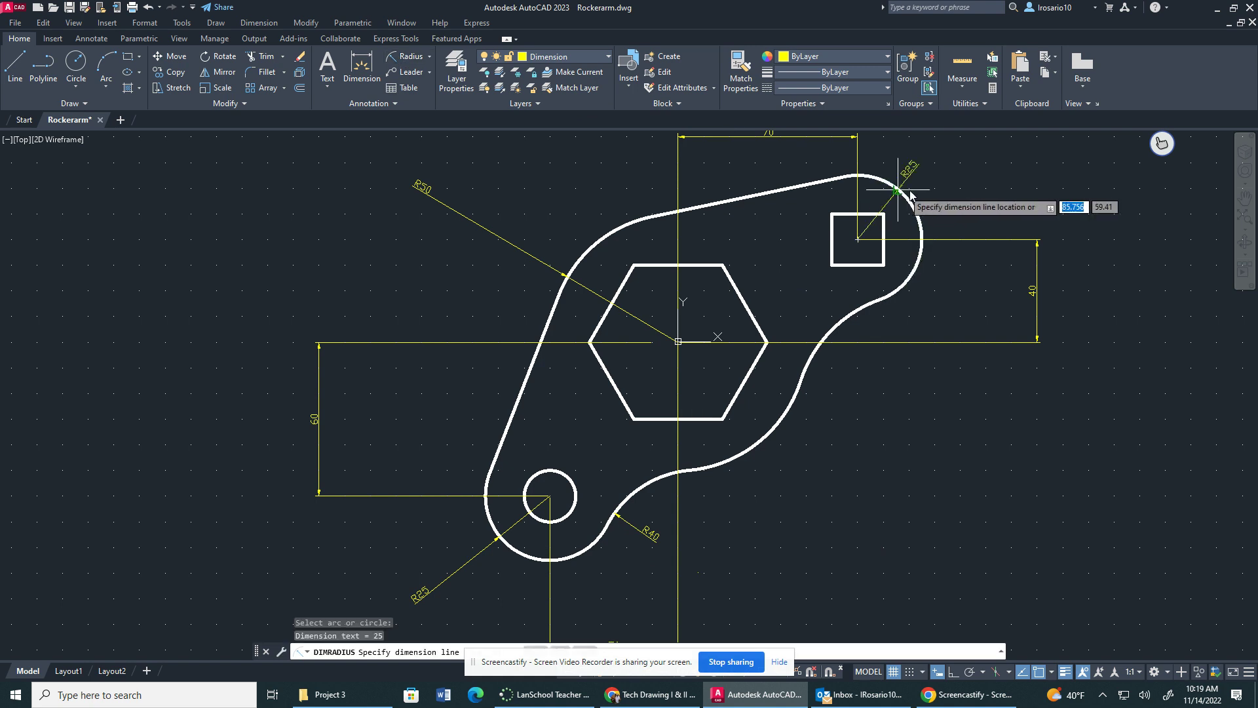
left_click(975, 175)
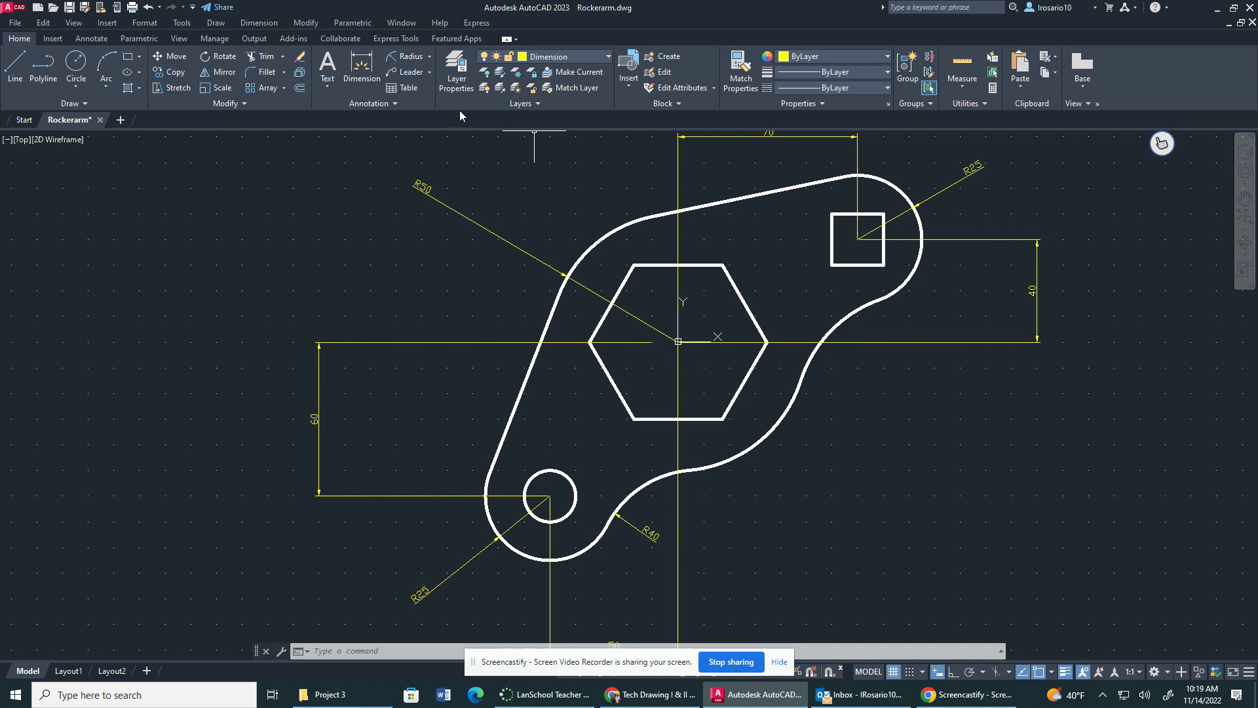
left_click(406, 56)
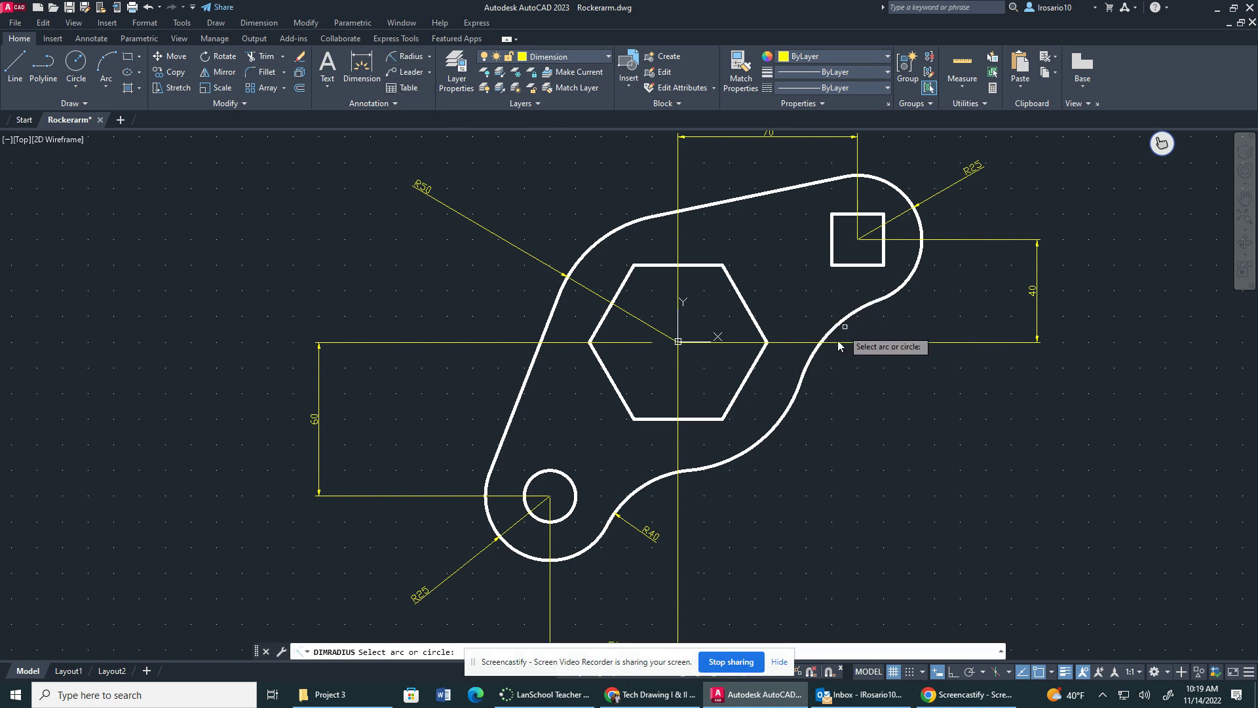
left_click(810, 360)
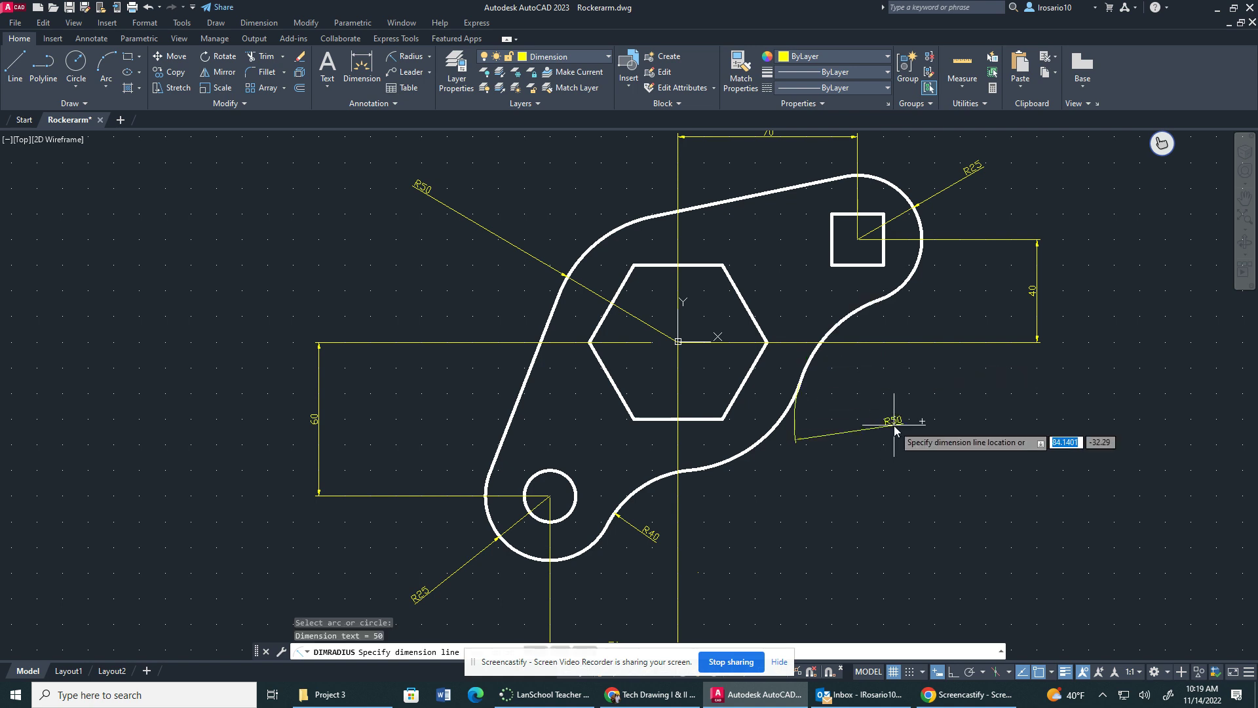
left_click(878, 407)
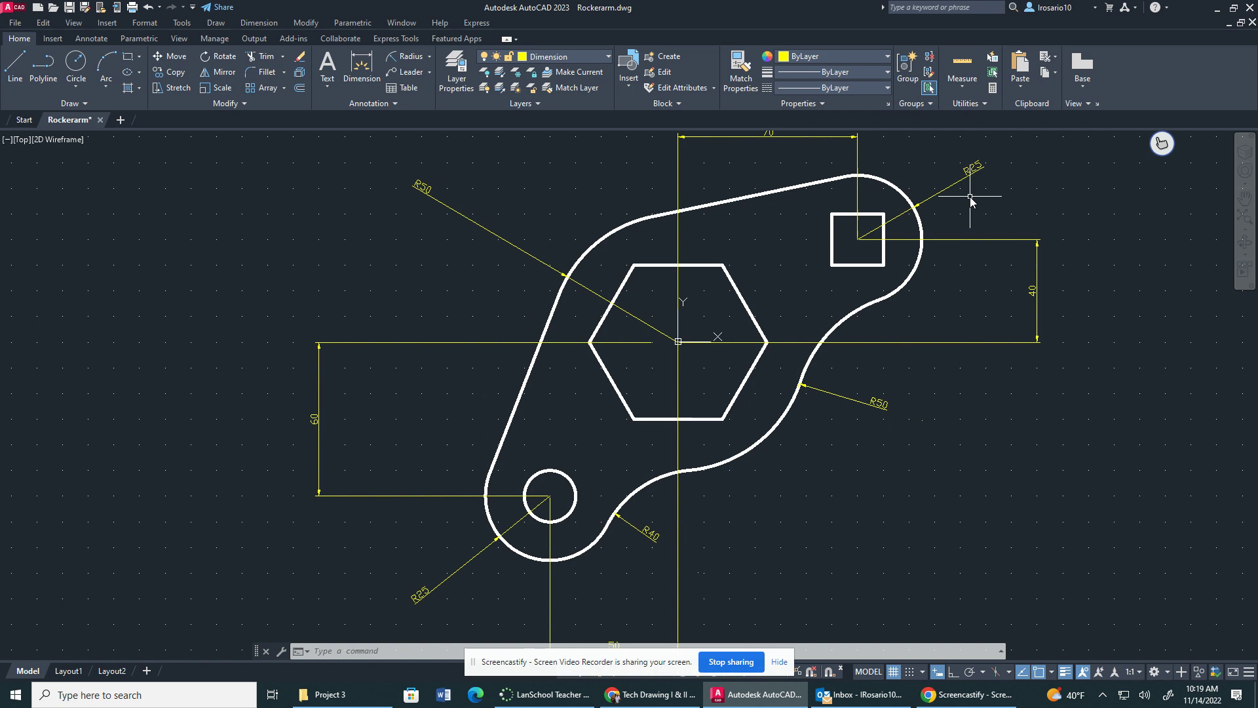
- Add a Ø20 diameter dimension to the small circle
left_click(429, 56)
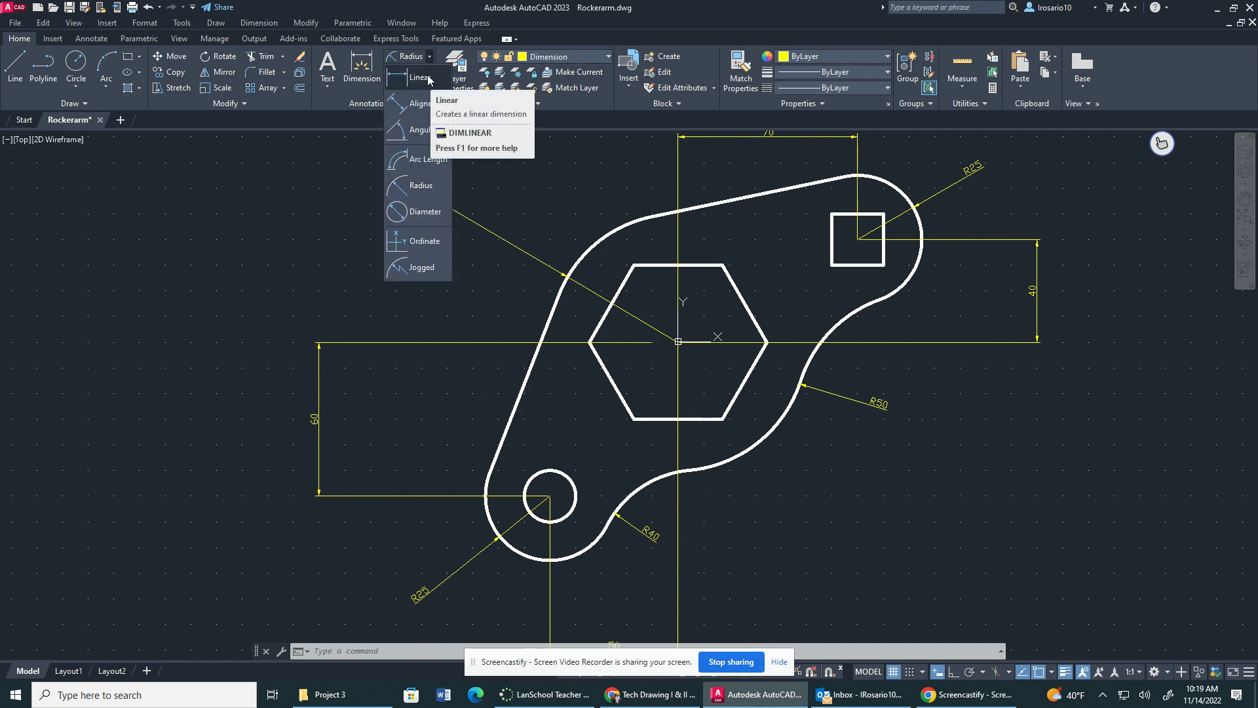
left_click(418, 185)
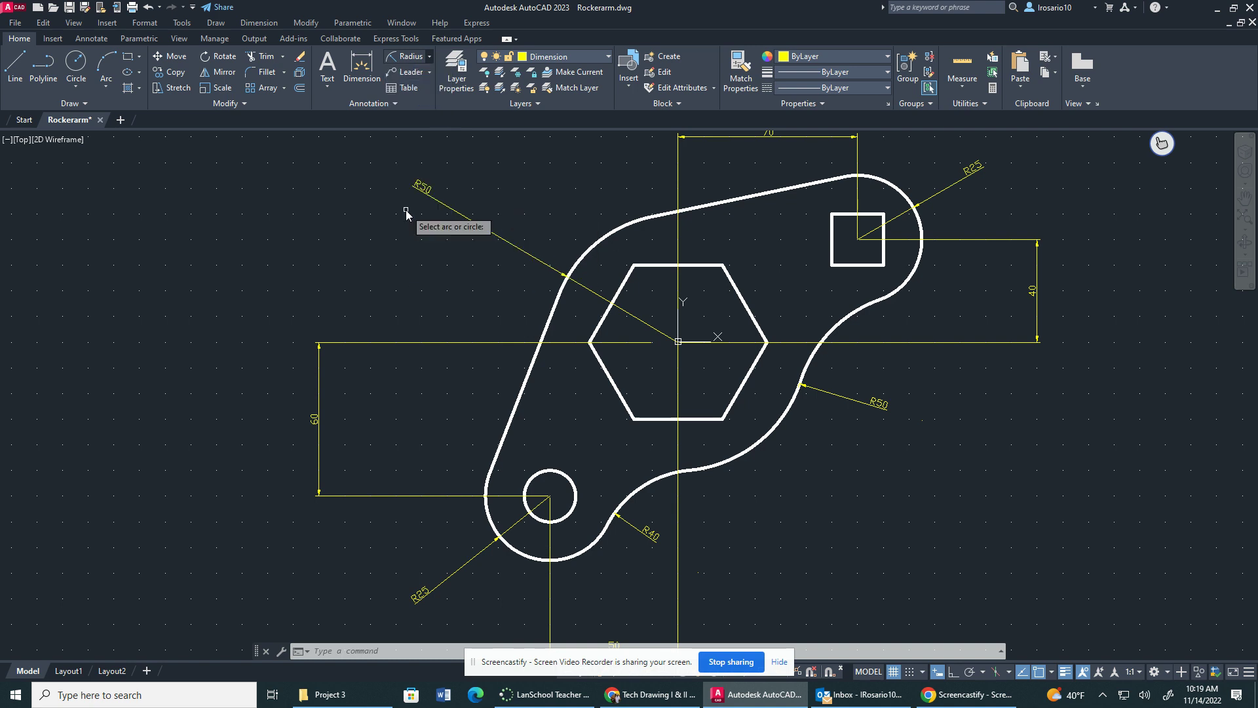
left_click(539, 472)
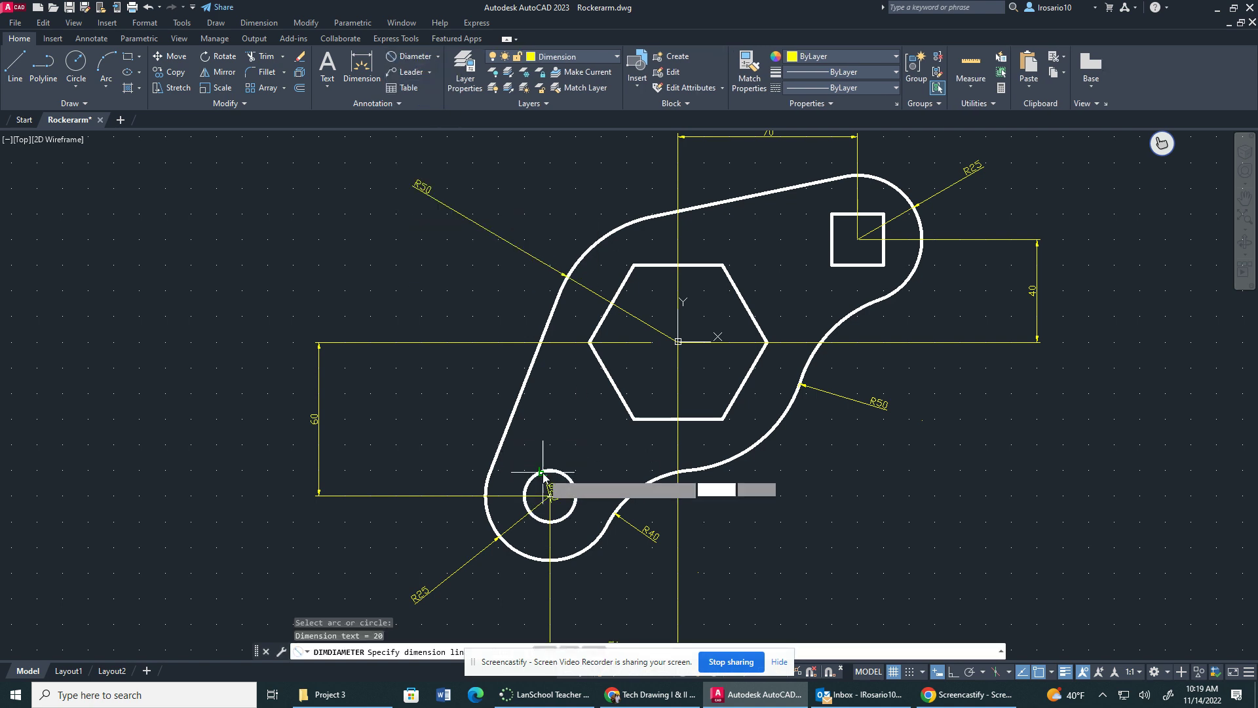
left_click(602, 463)
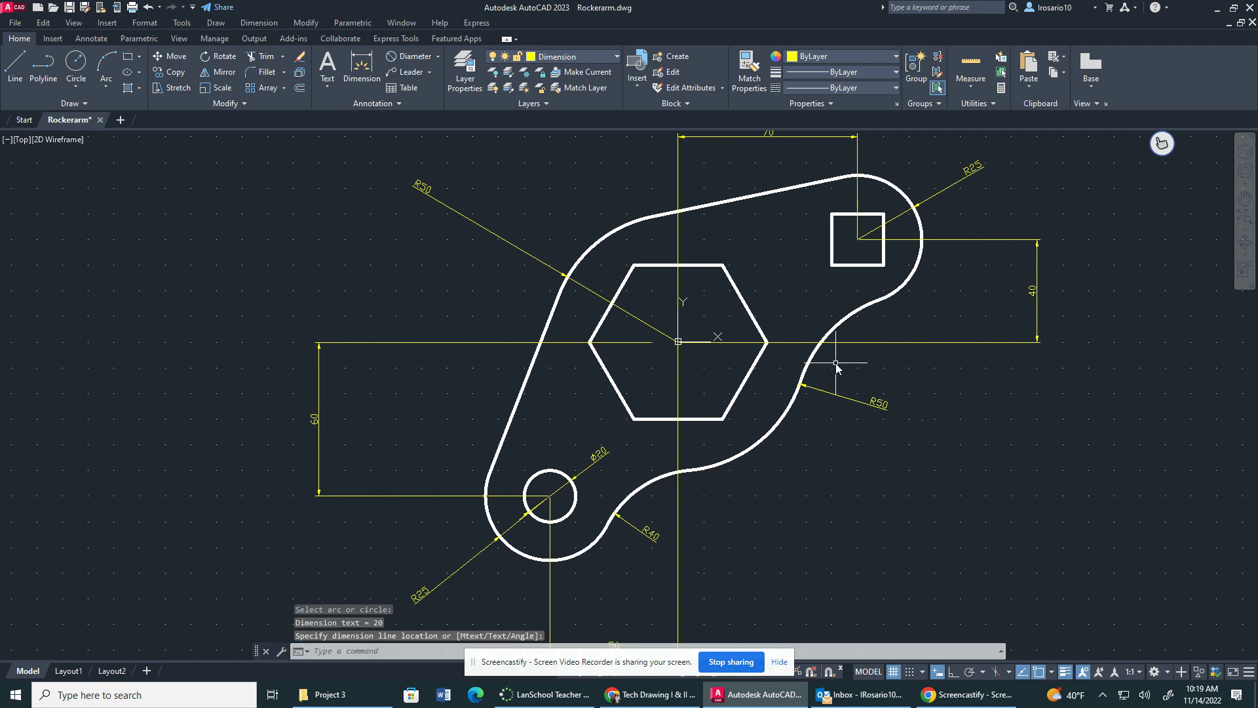
left_click(426, 59)
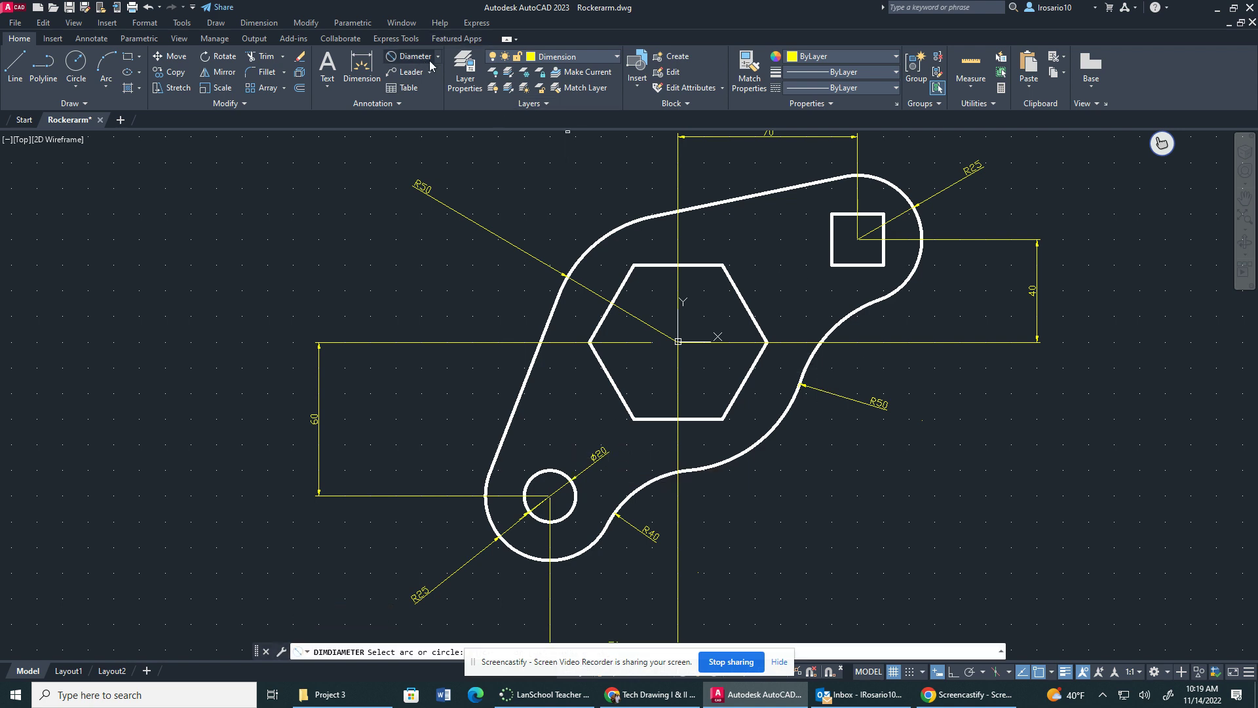
- Add aligned dimensions: 60 across the hexagon vertices and 20 along the square's left side
left_click(438, 58)
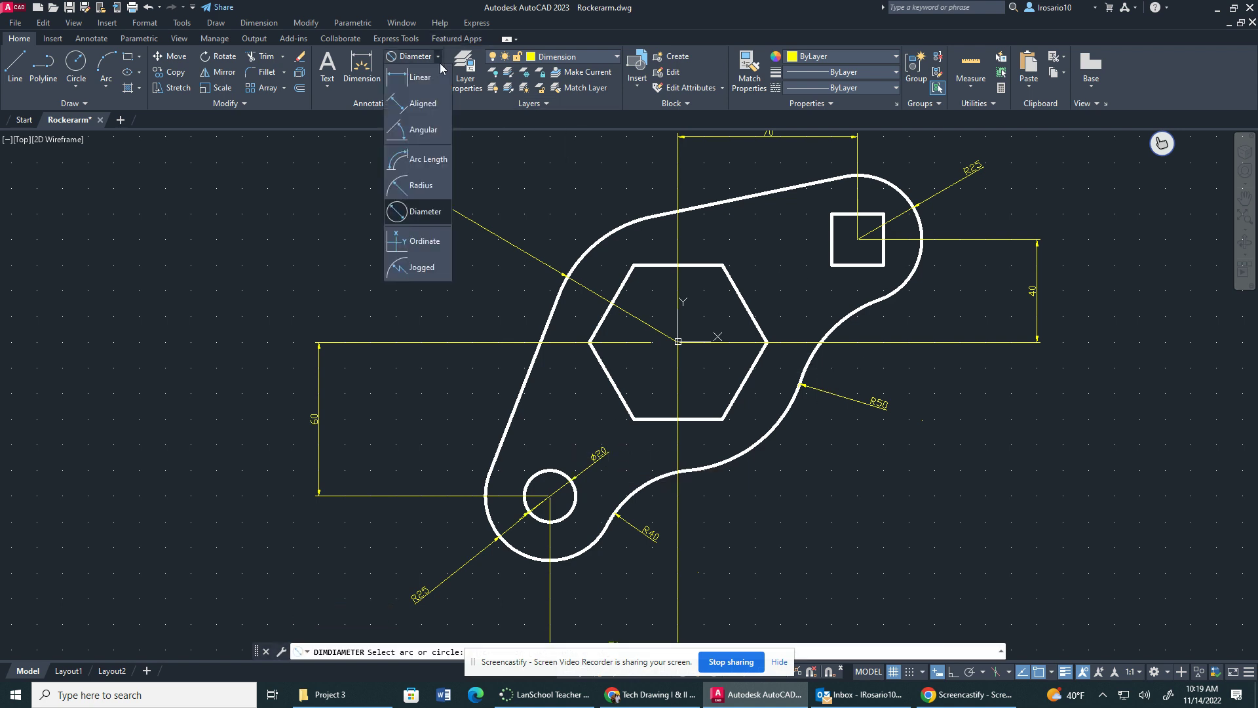
left_click(419, 105)
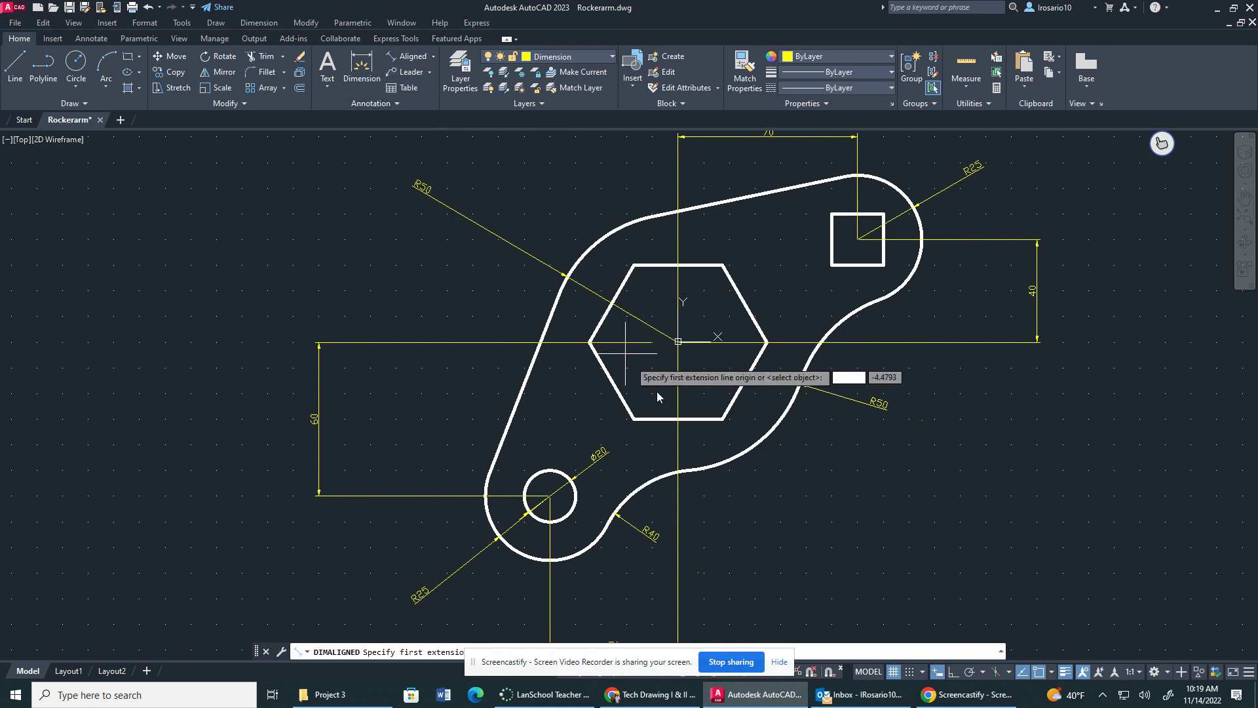
left_click(634, 417)
left_click(766, 344)
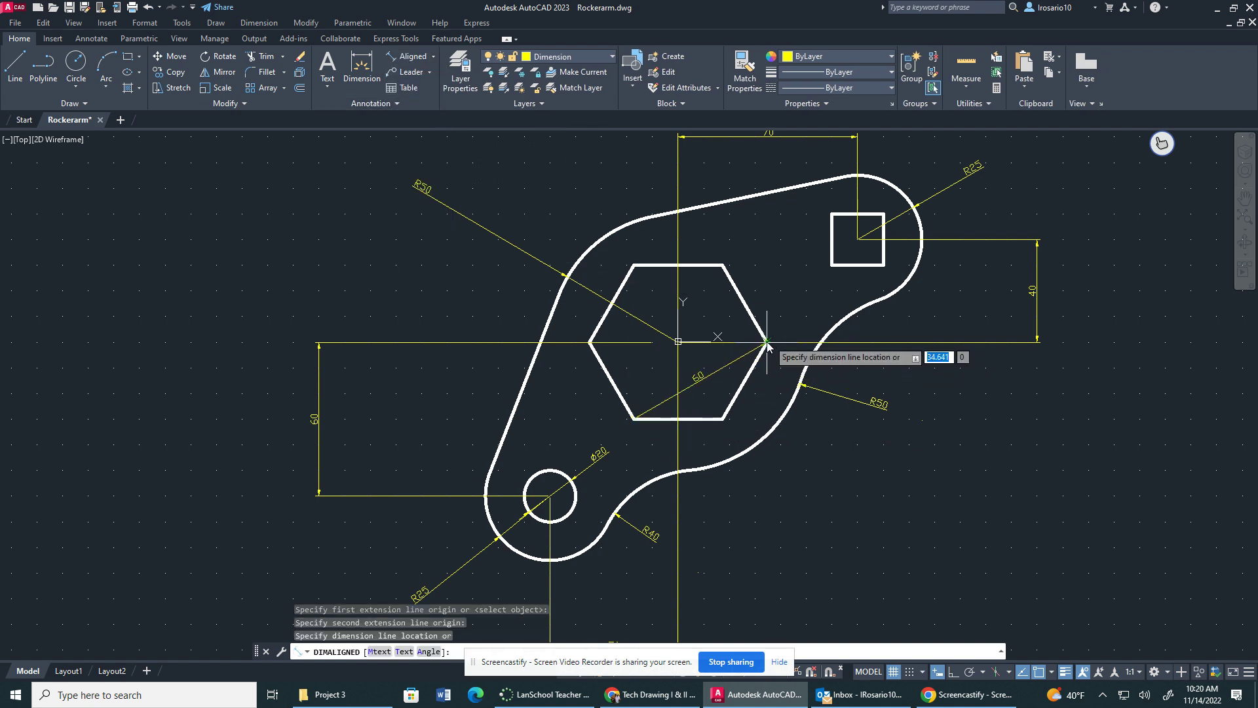
left_click(807, 456)
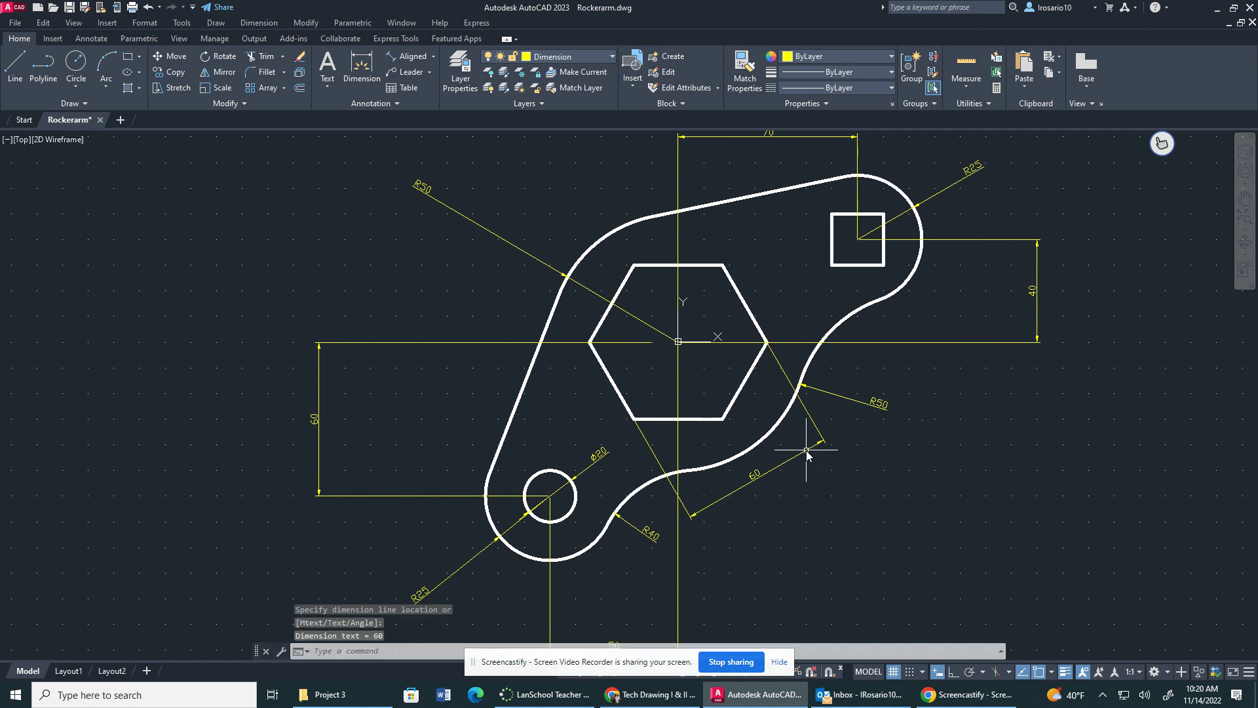
left_click(410, 57)
left_click(831, 265)
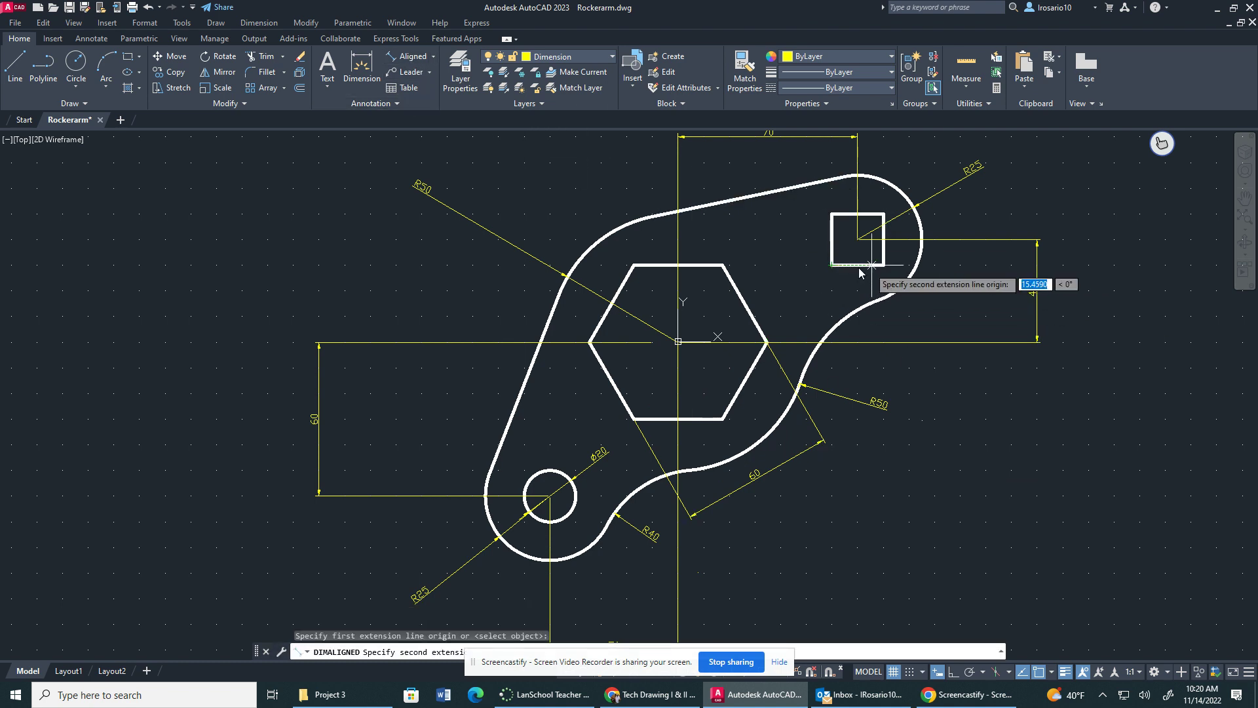
left_click(831, 213)
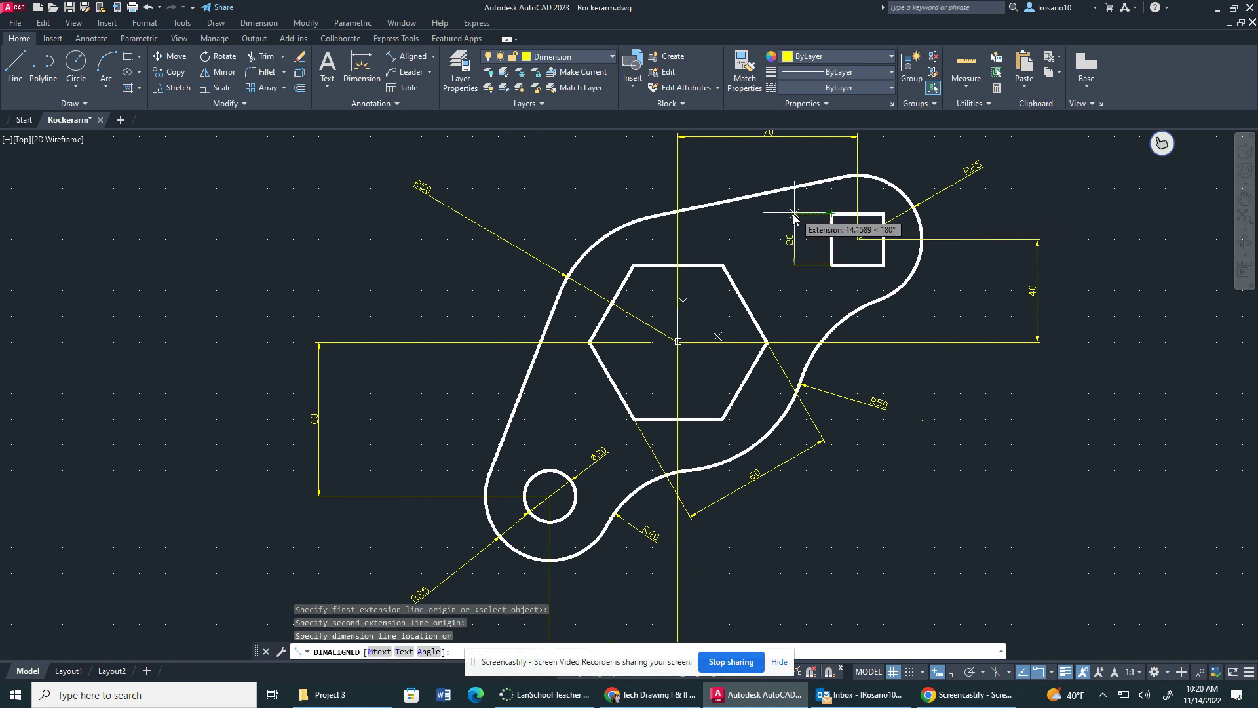
left_click(808, 222)
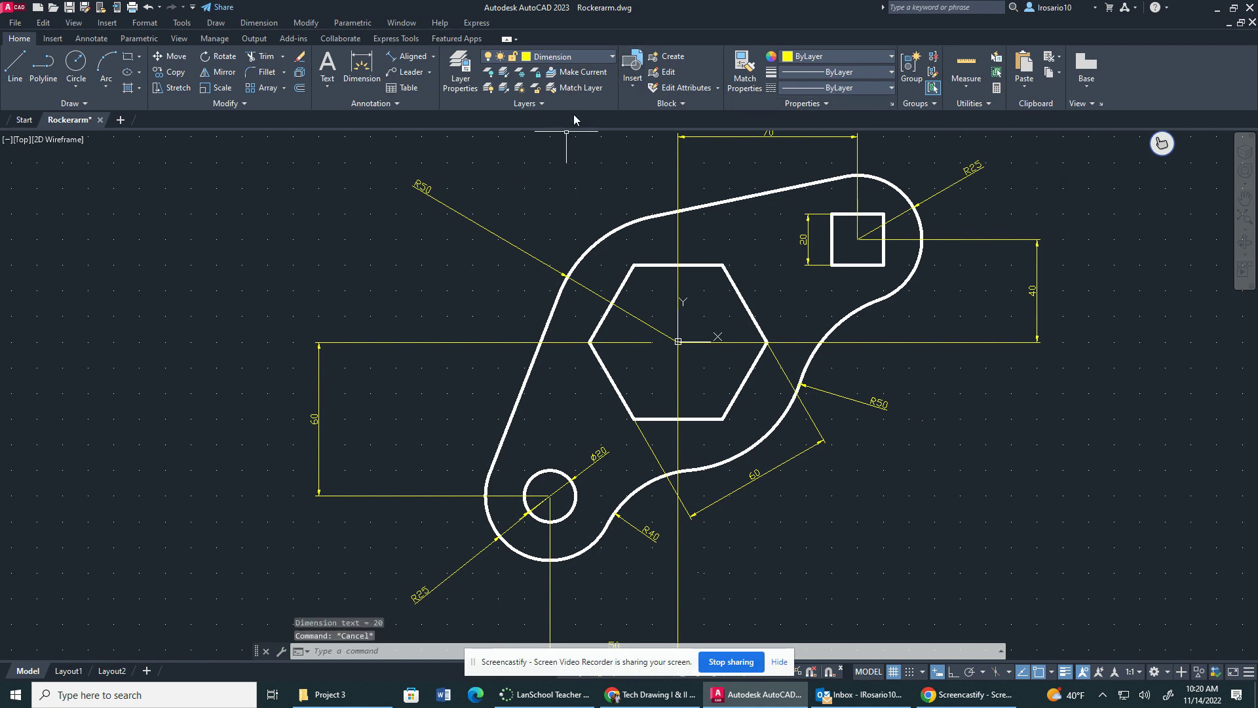
- With the Object layer hidden, select all dimensions and switch them to the Annotative style
left_click(584, 60)
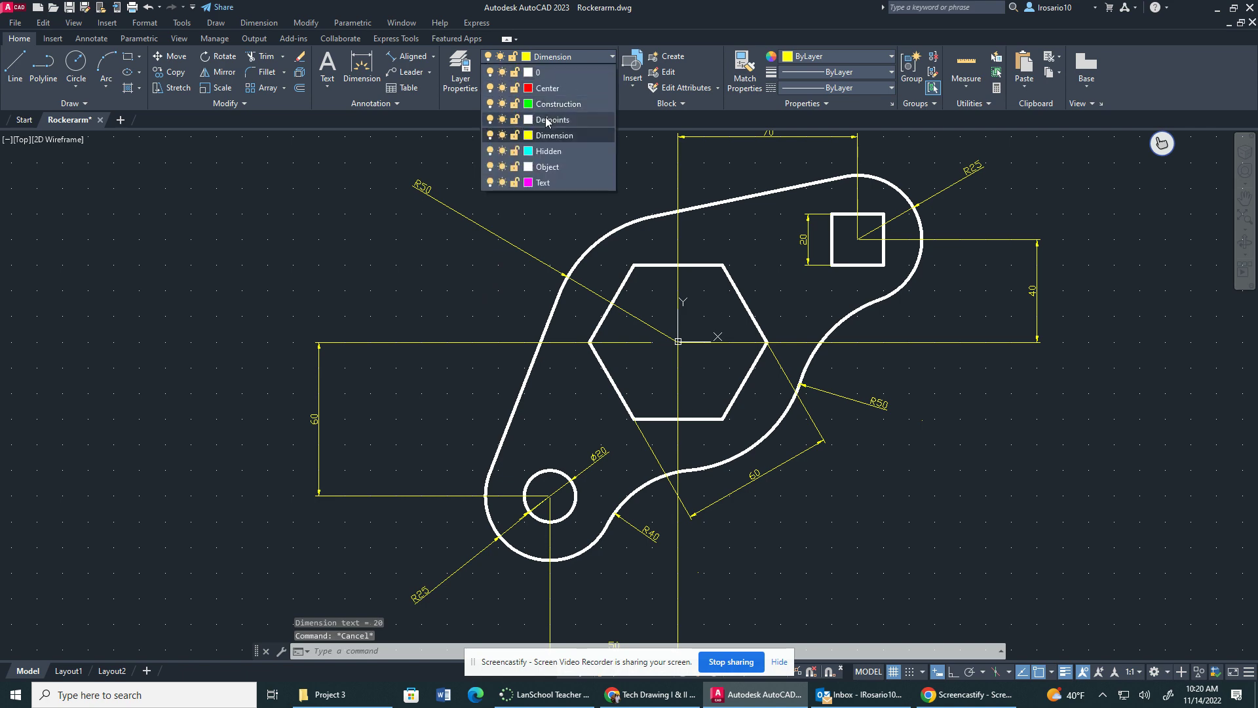
left_click(490, 167)
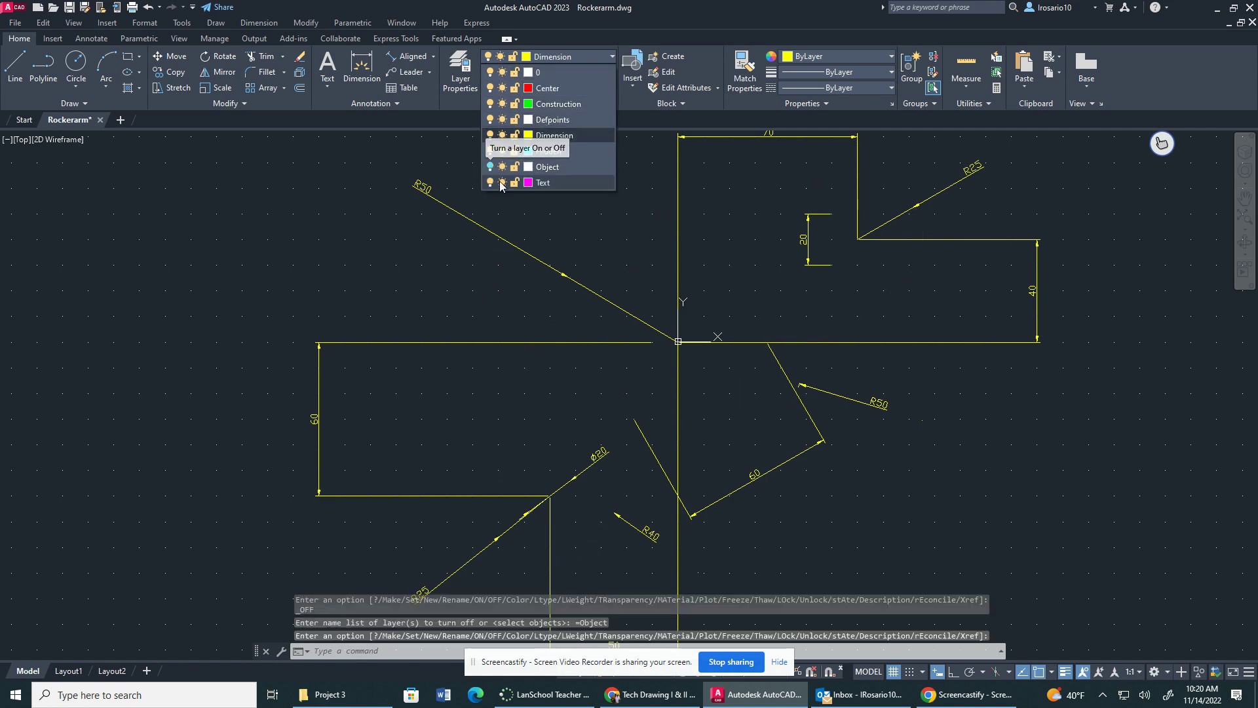
left_click(376, 242)
scroll(384, 265, "down", 3)
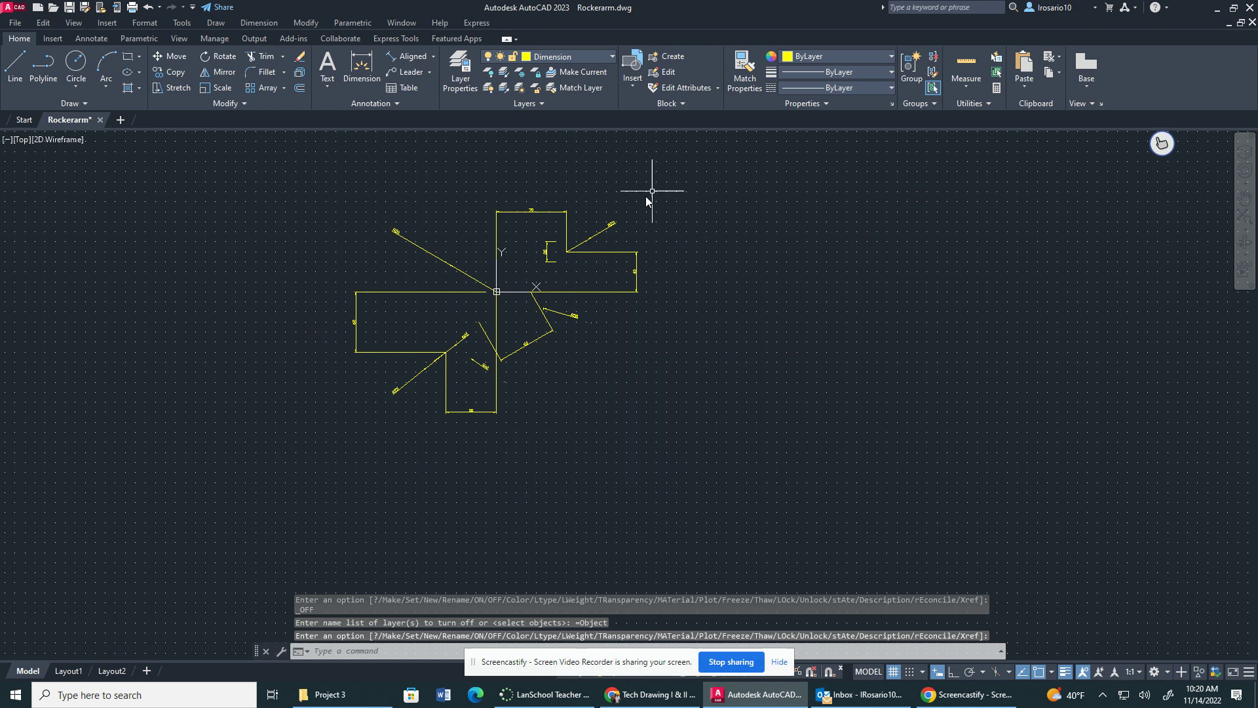
mouse_move(618, 195)
left_mouse_down()
mouse_move(359, 233)
mouse_move(300, 348)
mouse_move(341, 441)
mouse_move(780, 485)
left_mouse_up()
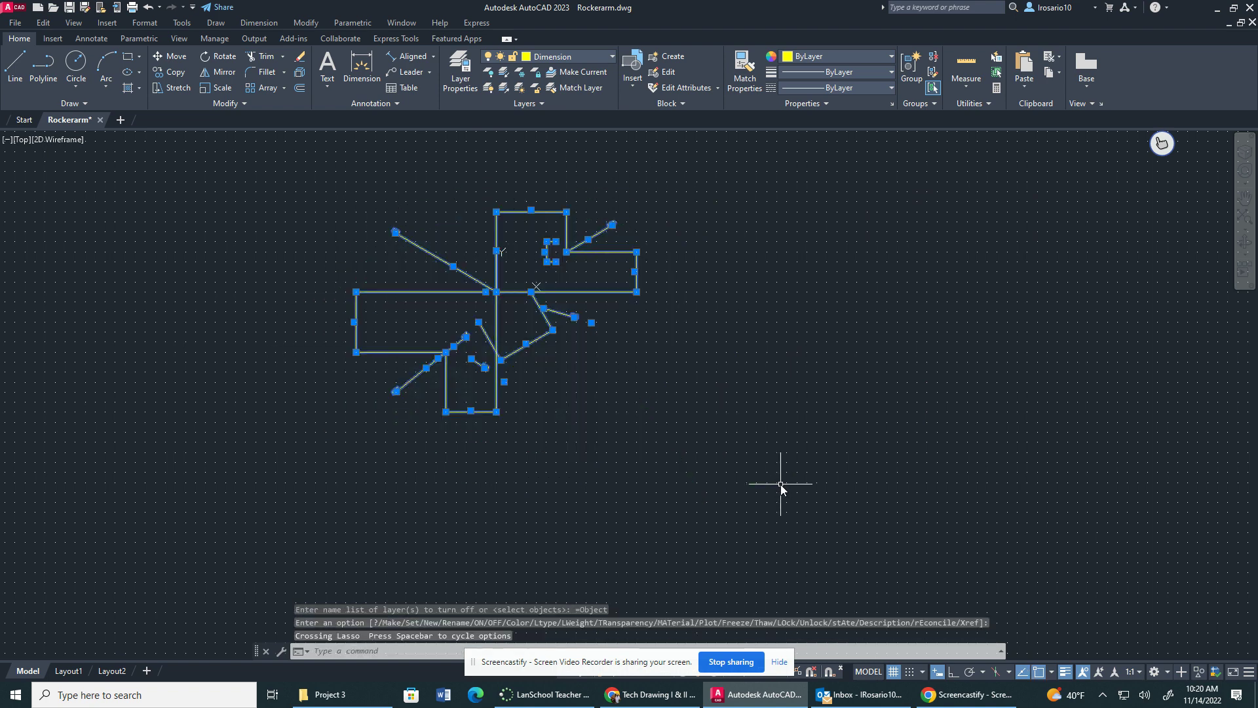
right_click(620, 296)
mouse_move(657, 335)
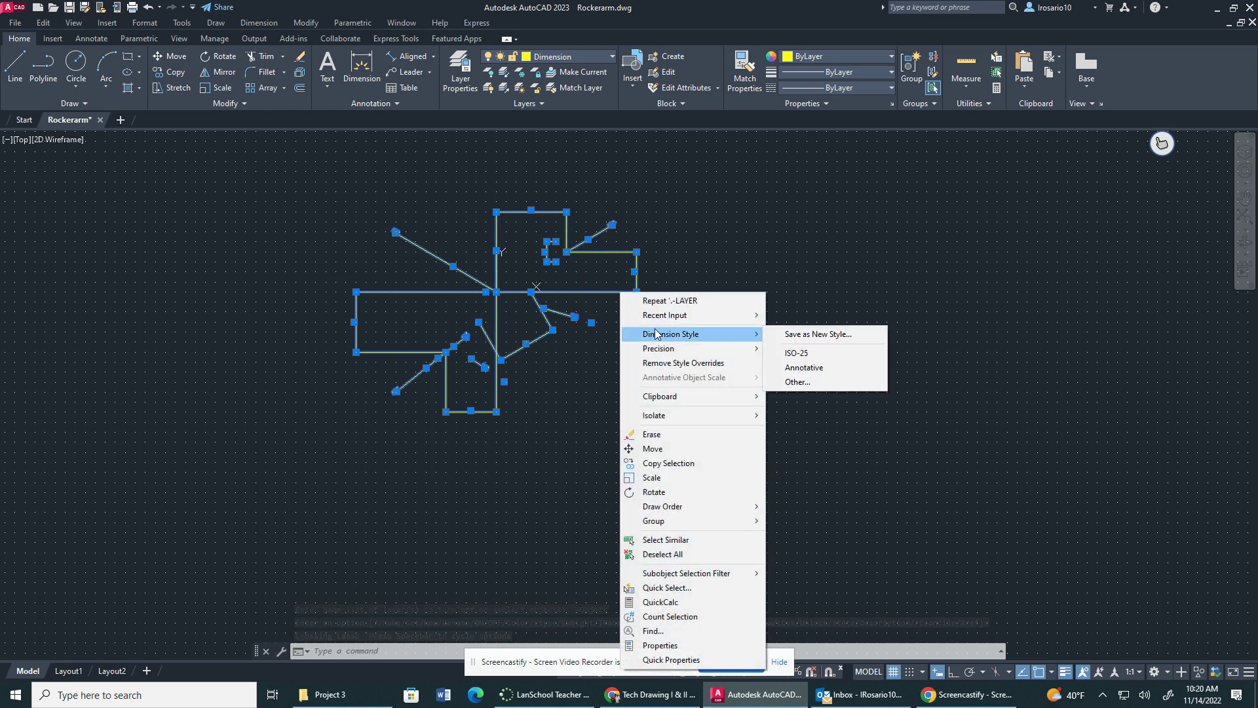
left_click(818, 383)
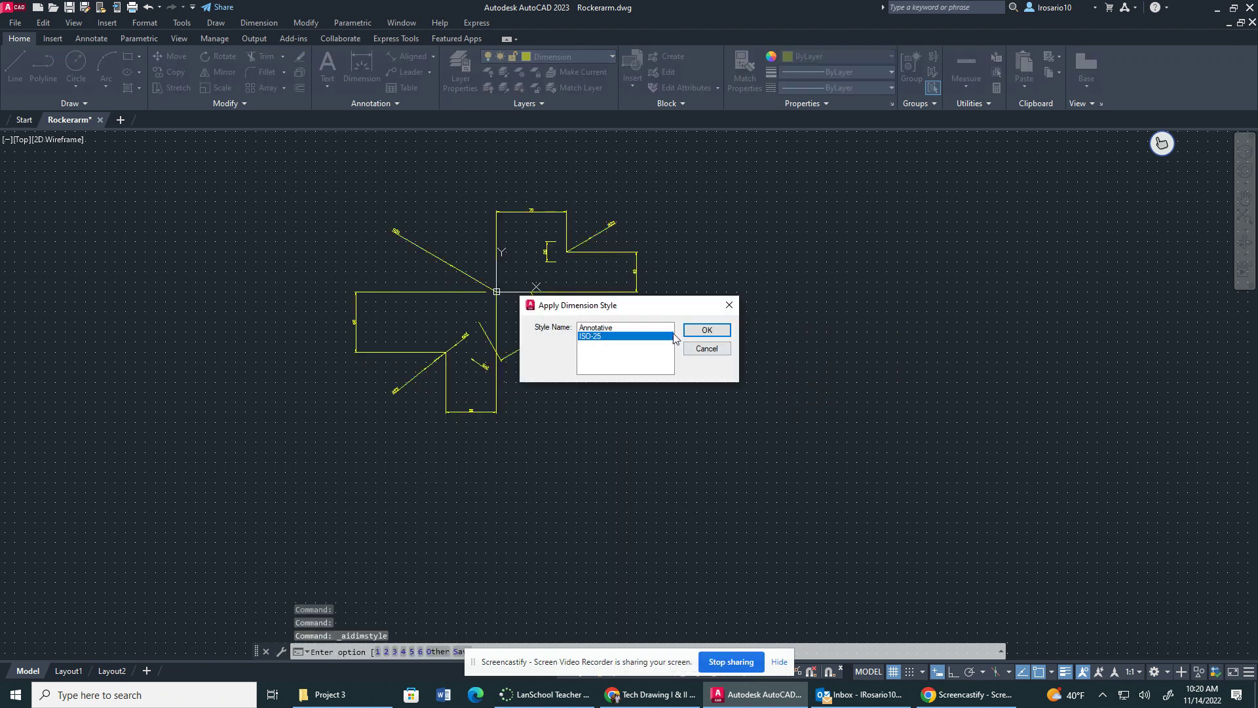
left_click(616, 327)
left_click(707, 330)
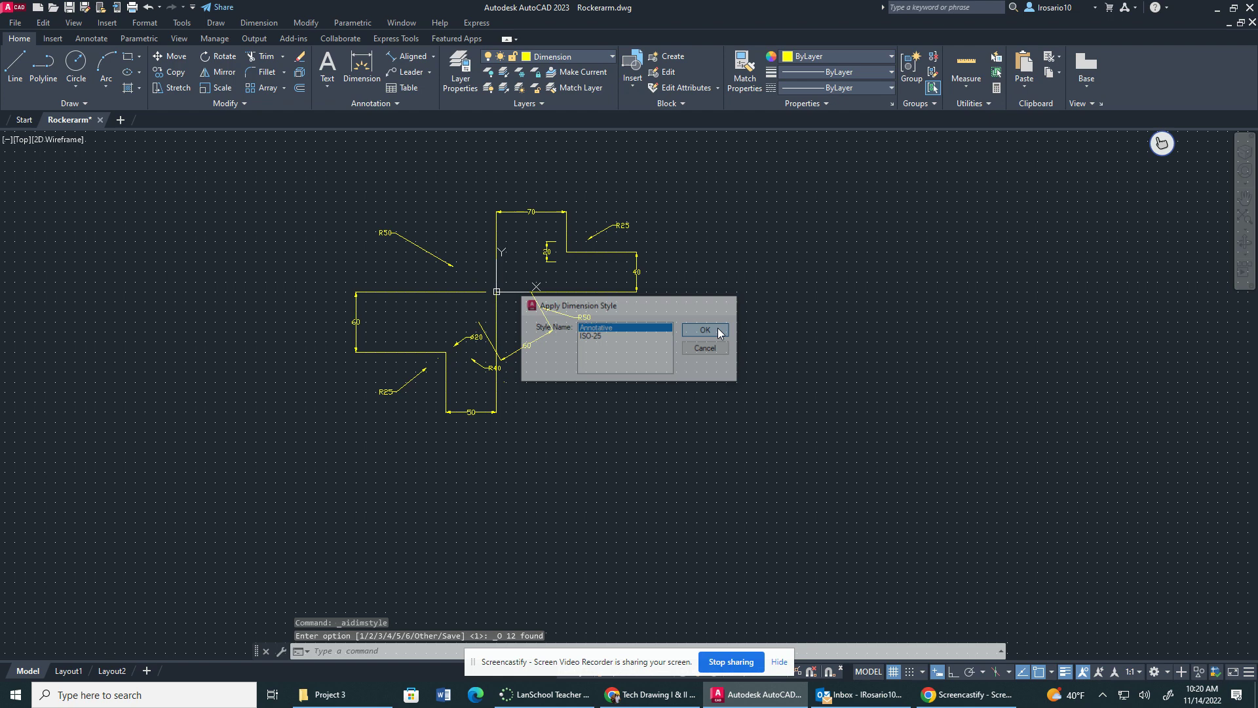
- Turn the Object layer back on so the part outline shows beneath the dimensions
scroll(556, 331, "up", 2)
scroll(554, 333, "up", 2)
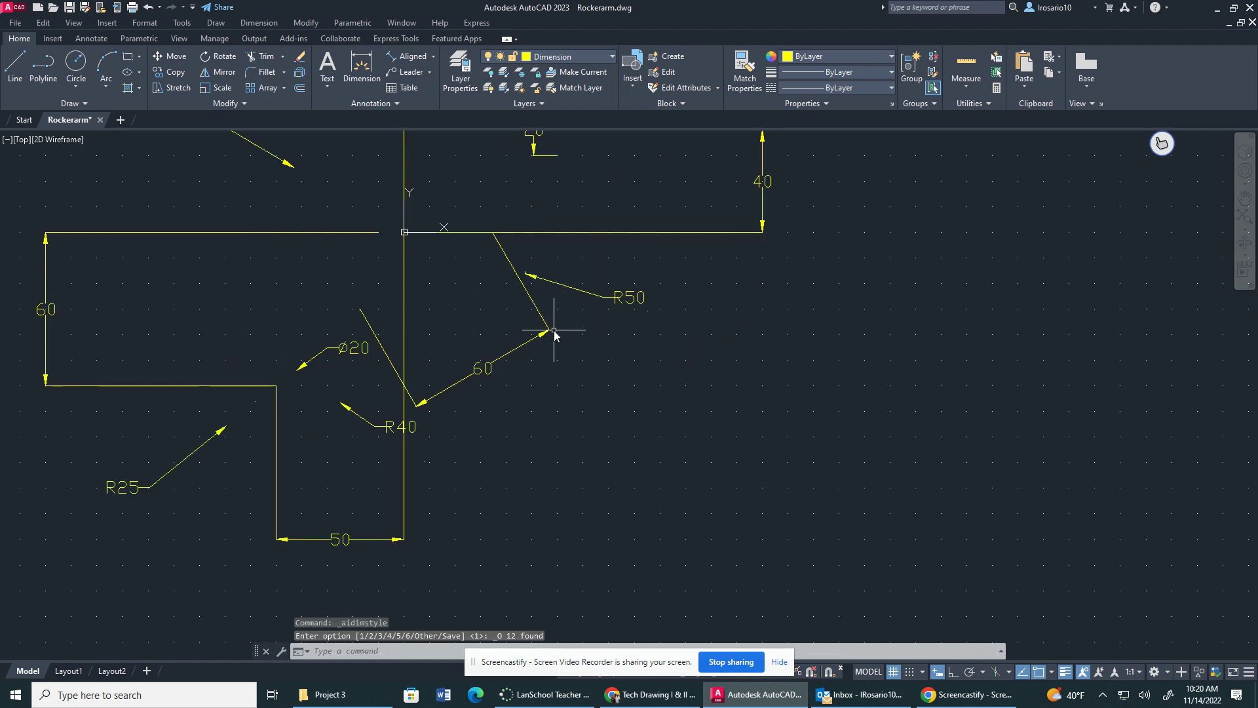
scroll(555, 333, "down", 2)
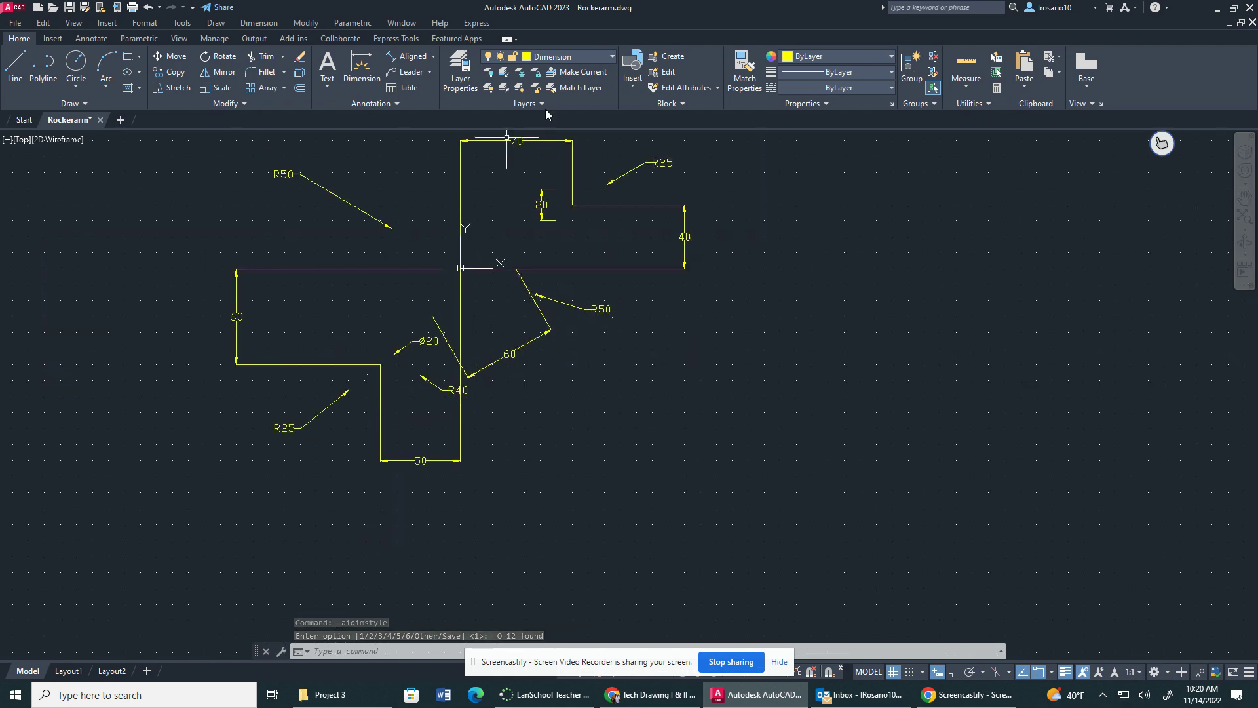
left_click(592, 57)
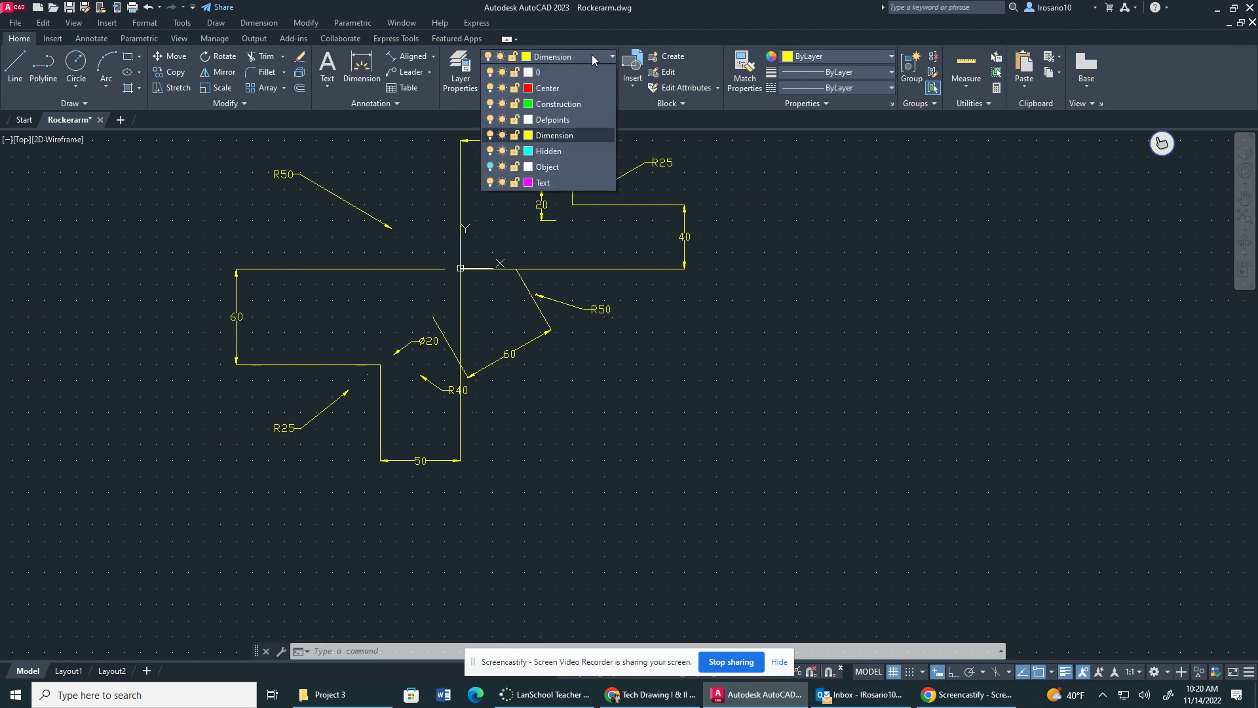
left_click(489, 167)
left_click(489, 167)
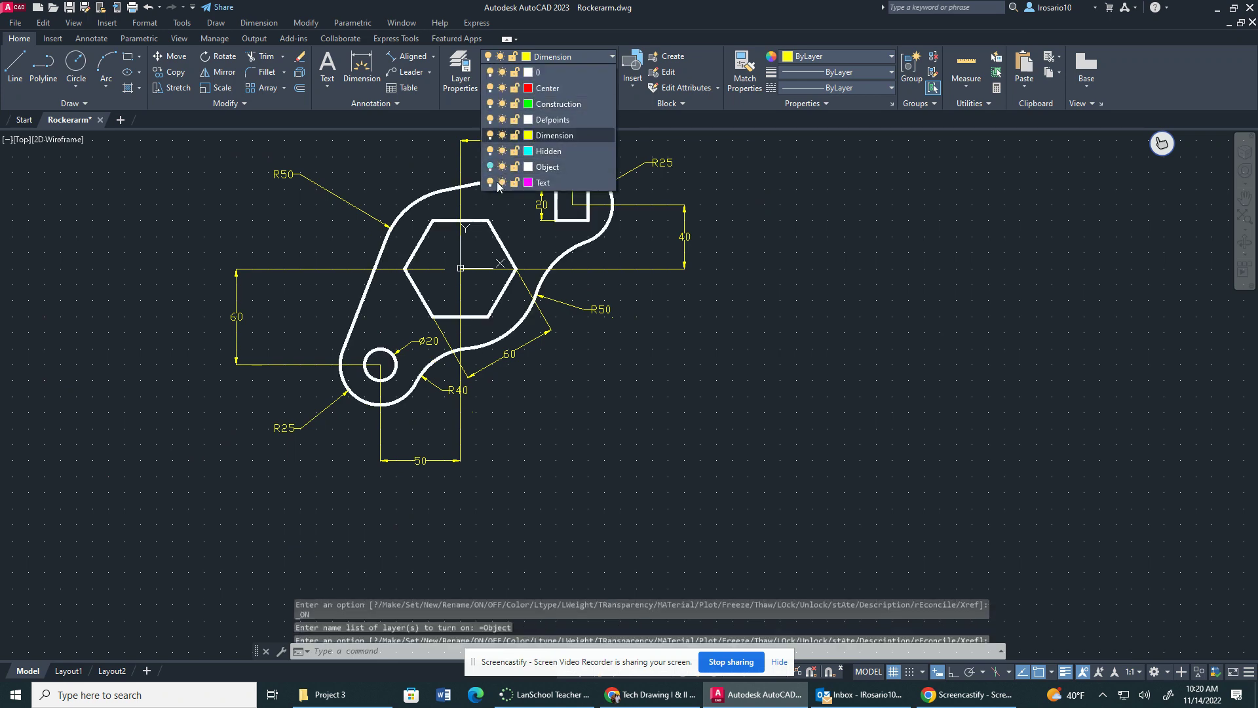
key("Escape")
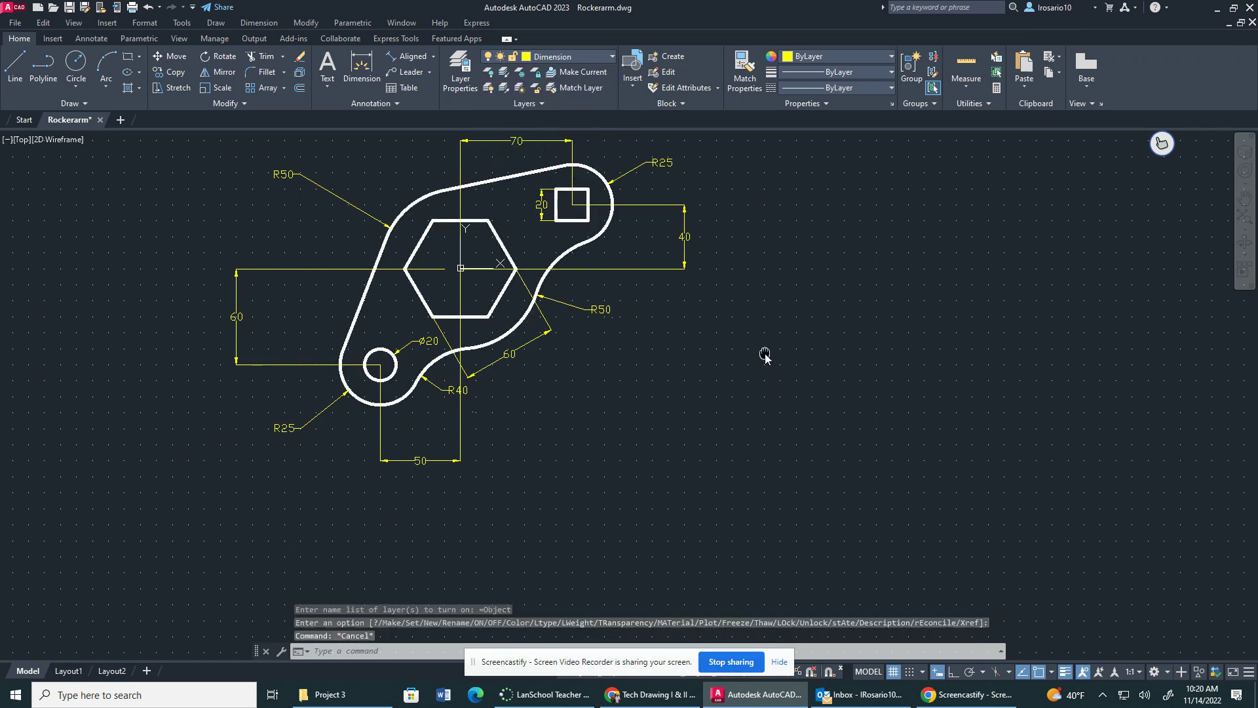
middle_click_drag(765, 353, 866, 409)
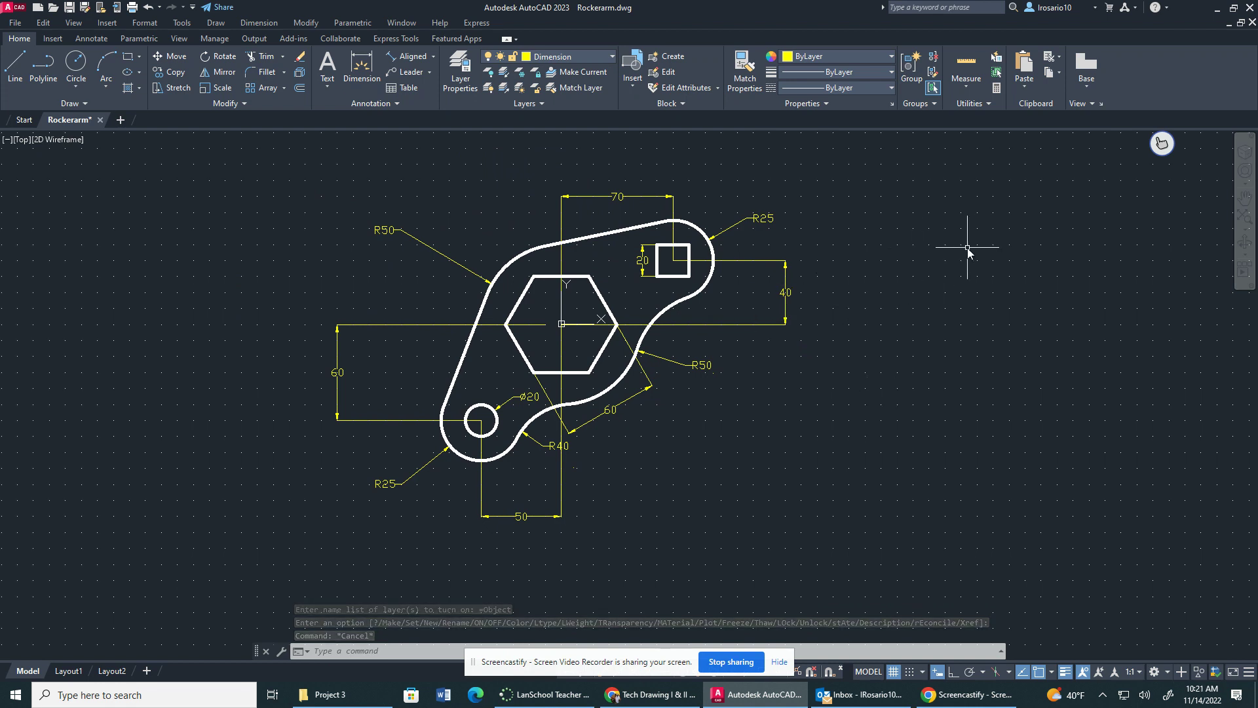
type("dm")
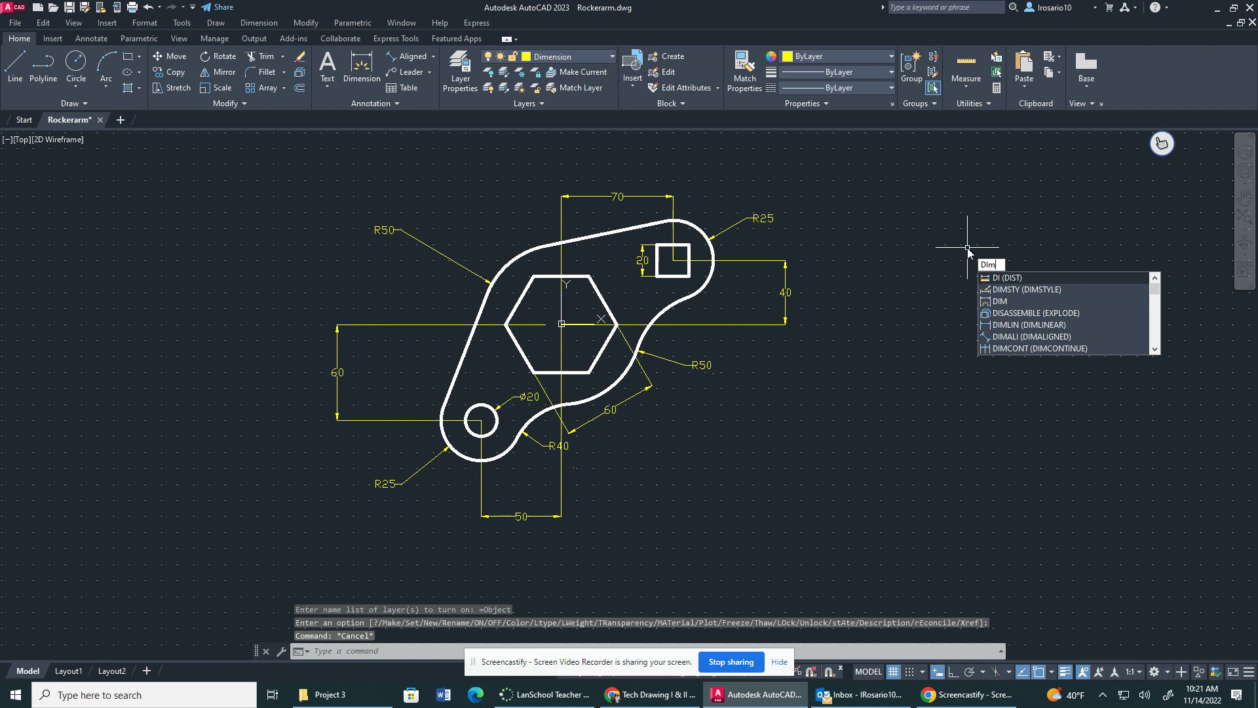
type("st")
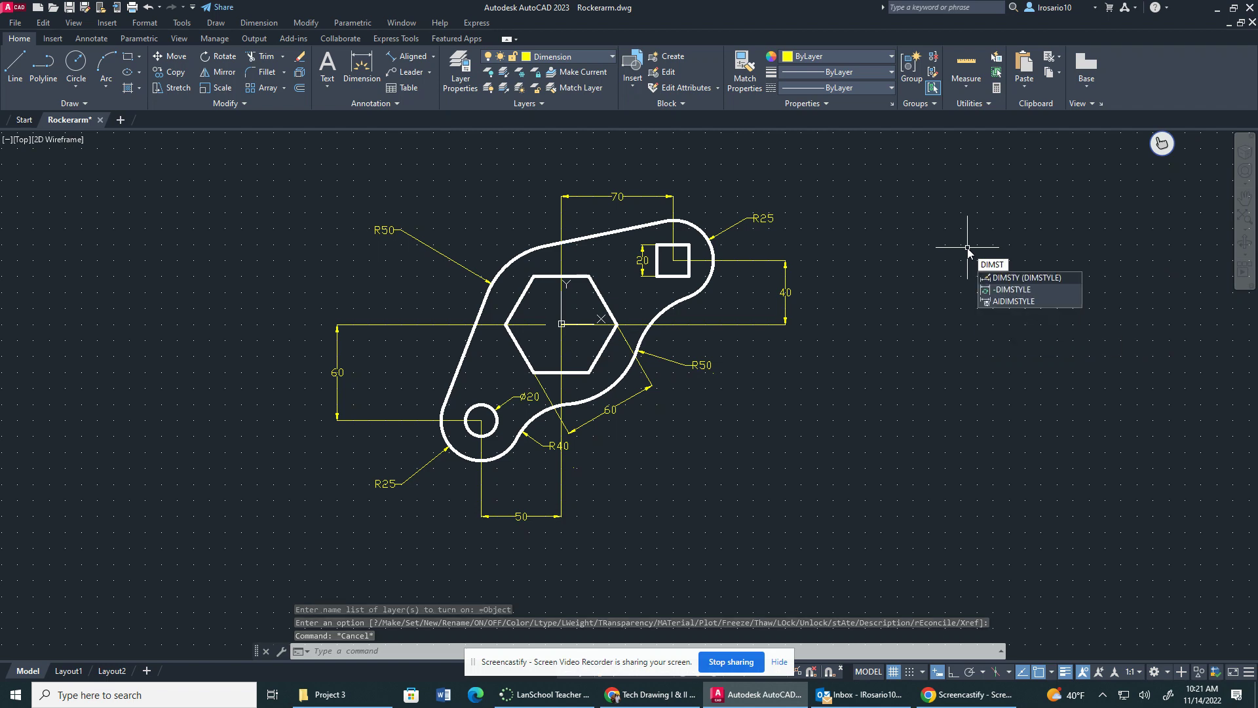
left_click(1040, 280)
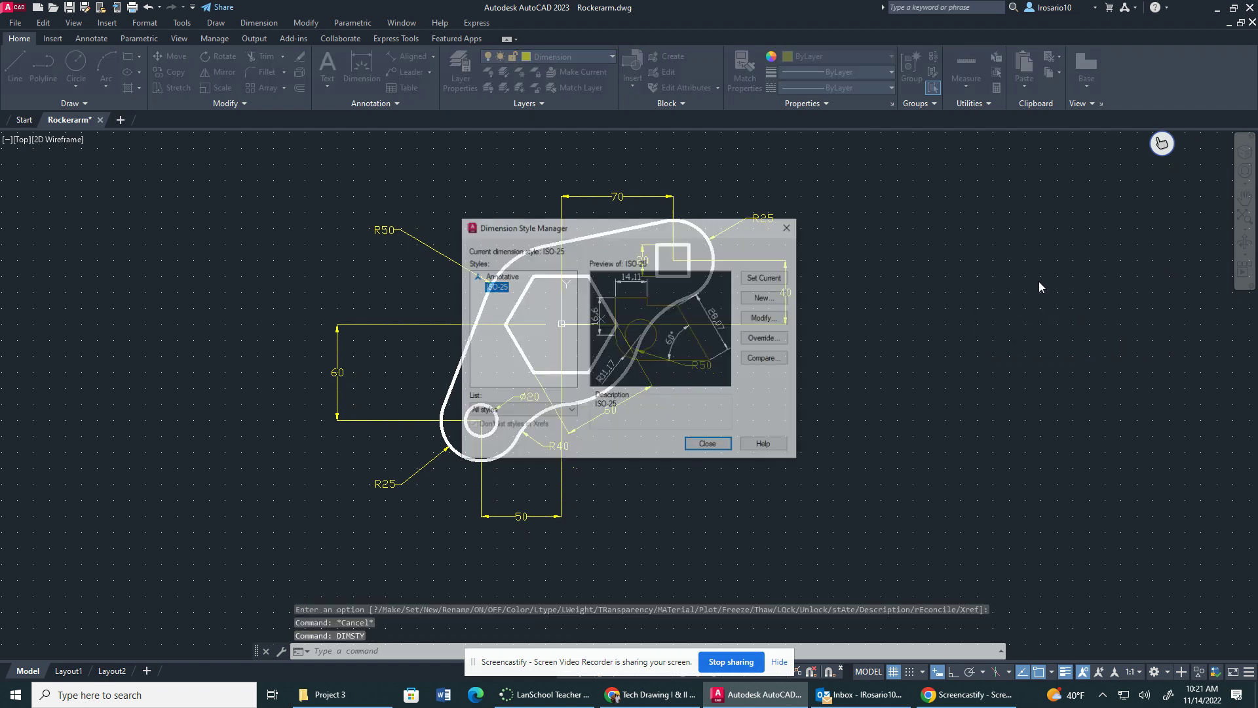
left_click(499, 278)
left_click(772, 320)
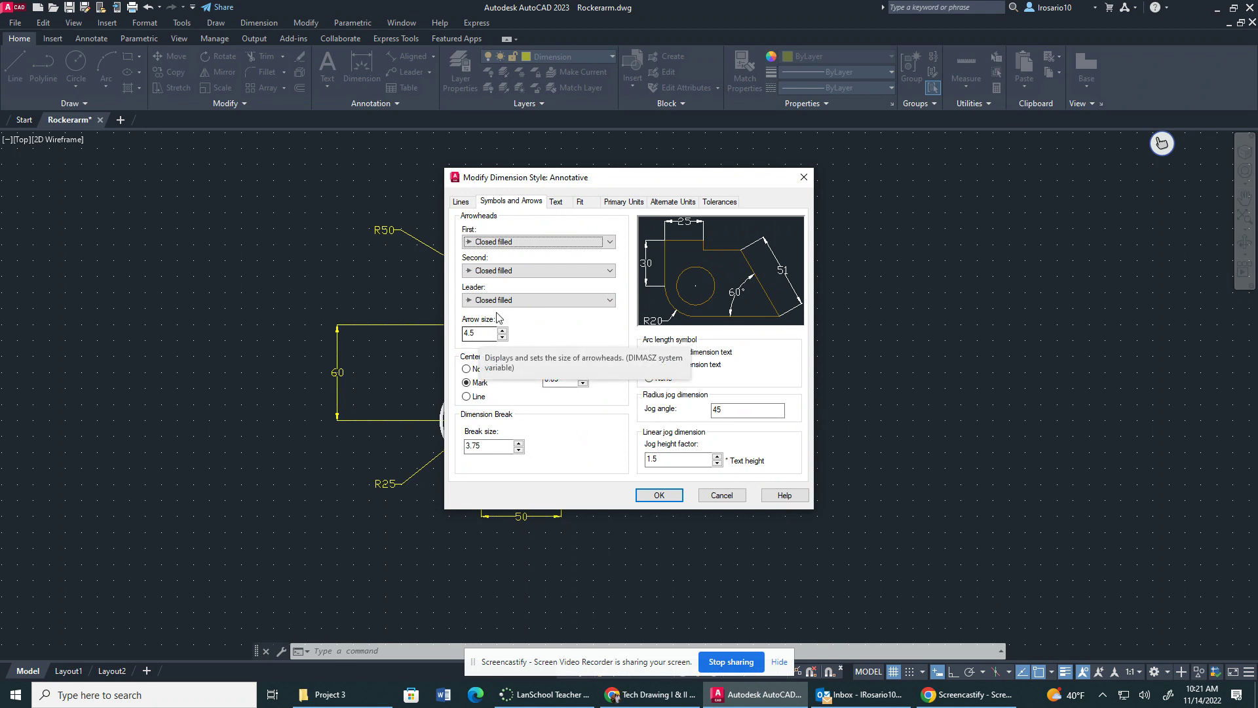
left_click(557, 202)
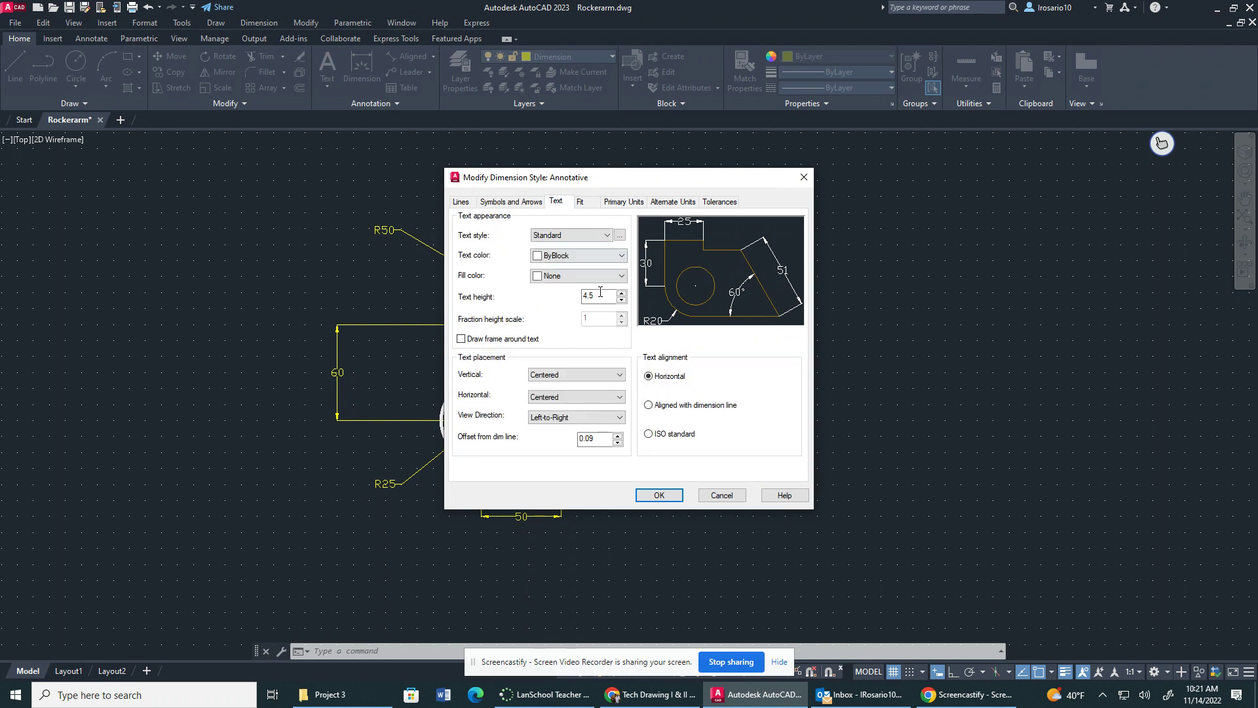
left_click(624, 202)
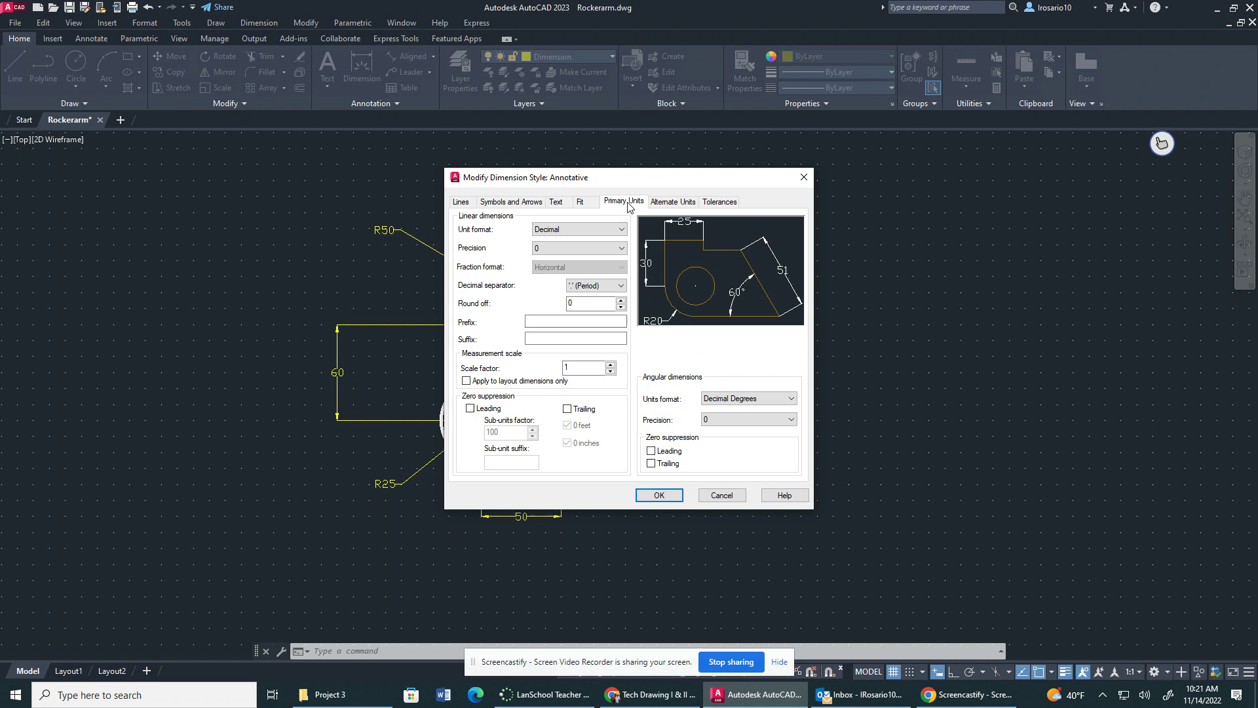
left_click(659, 493)
left_click(706, 446)
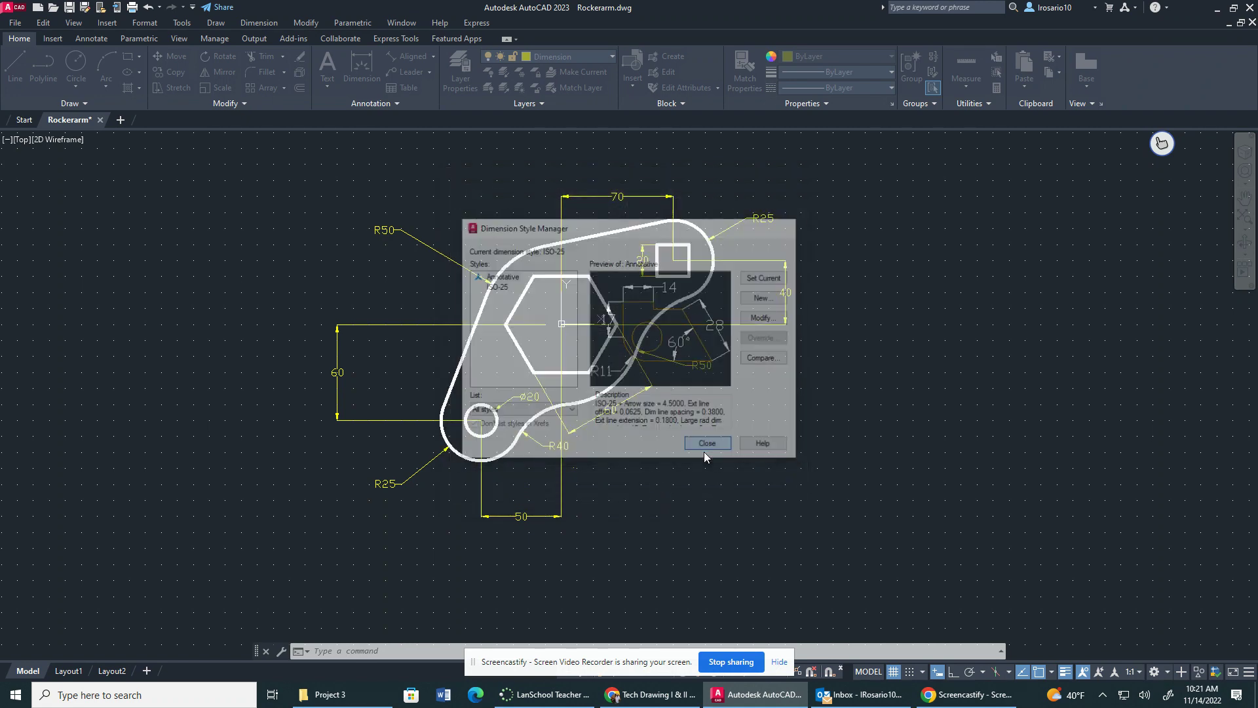
- Move the R40 radius label closer to its arc
scroll(553, 449, "up", 6)
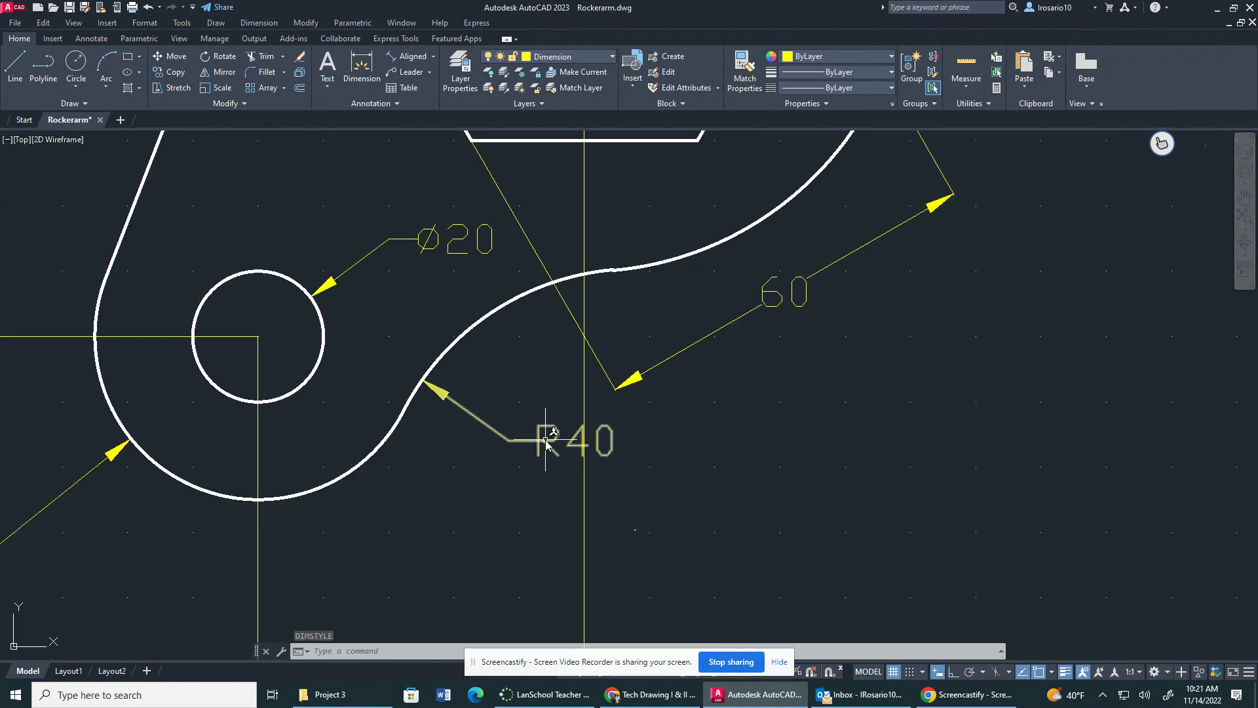
left_click(546, 443)
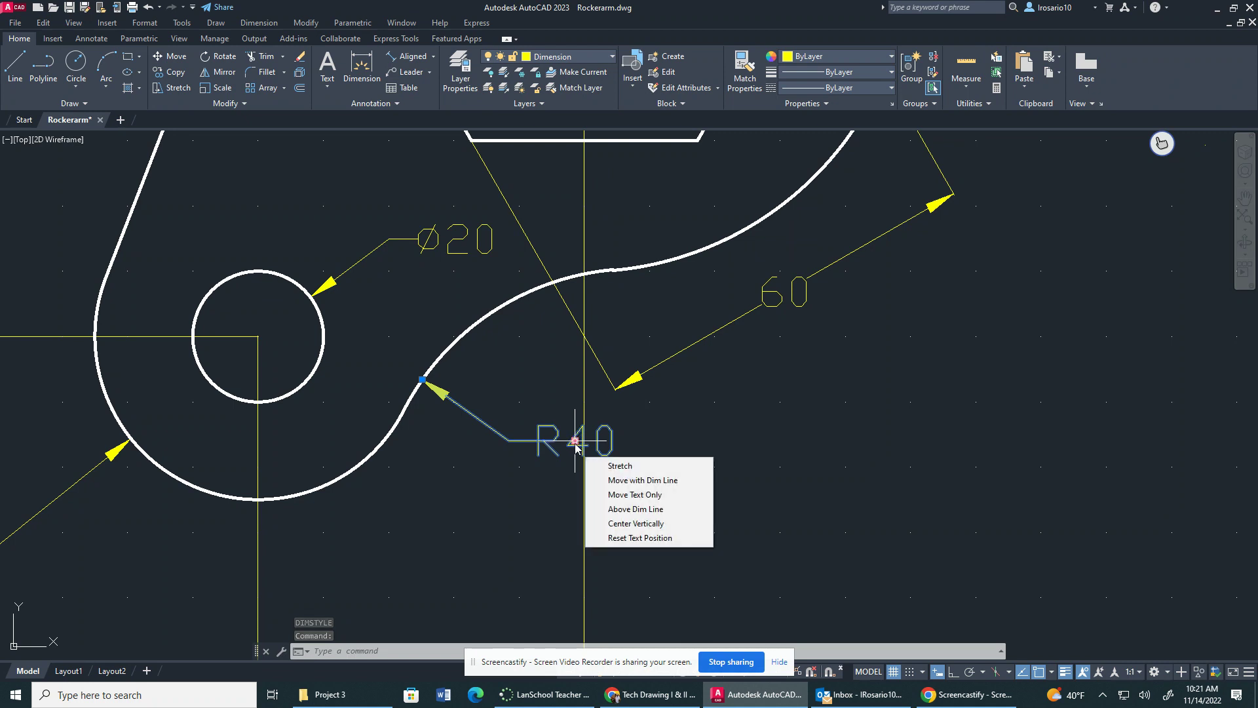
left_click(575, 441)
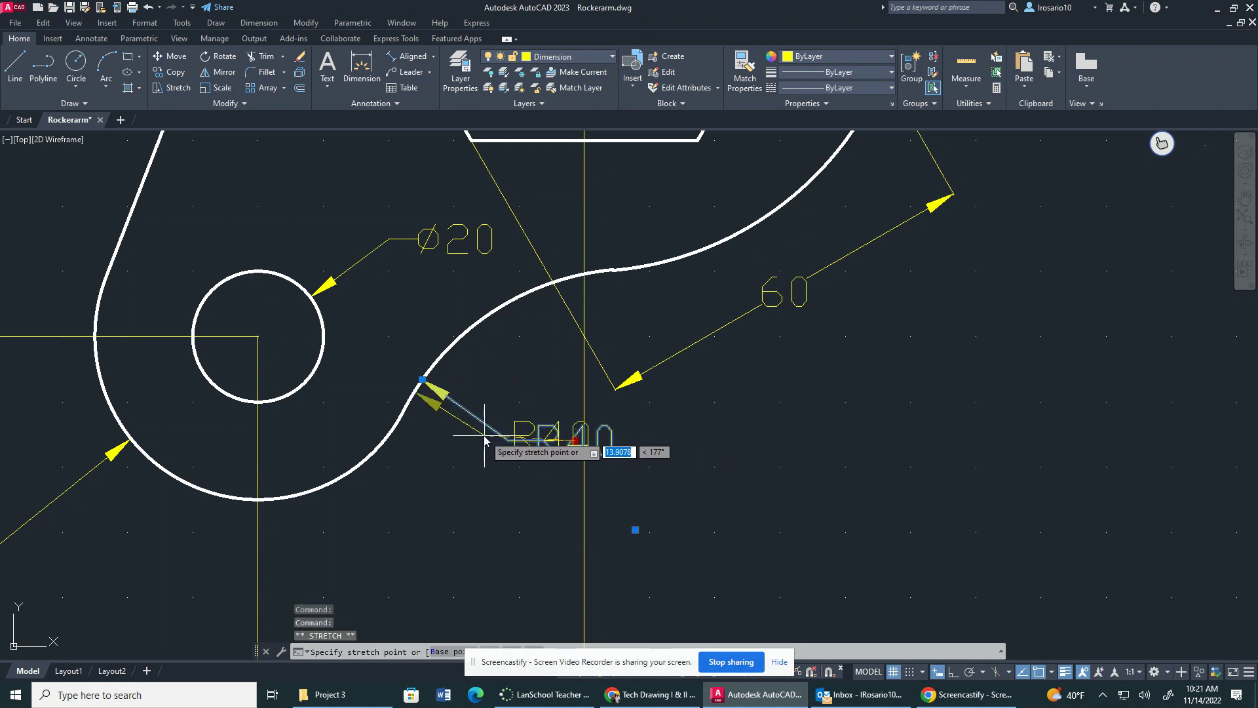
left_click(538, 426)
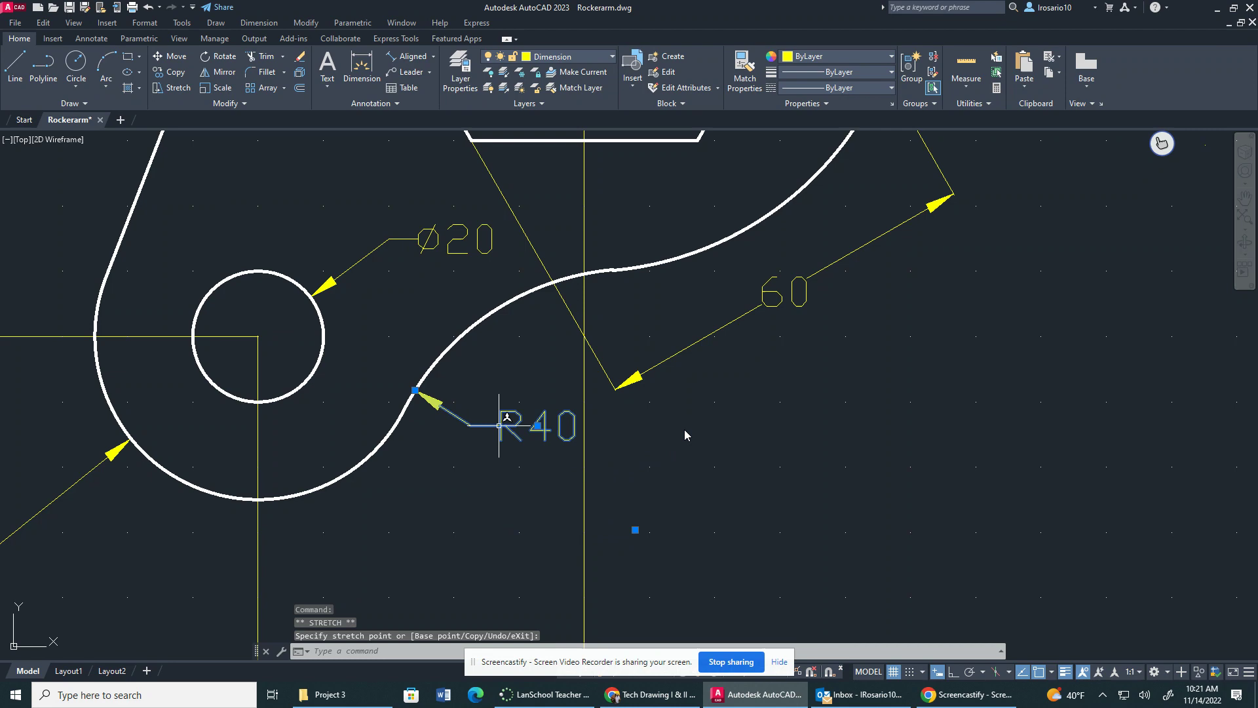
key("Escape")
scroll(773, 433, "down", 5)
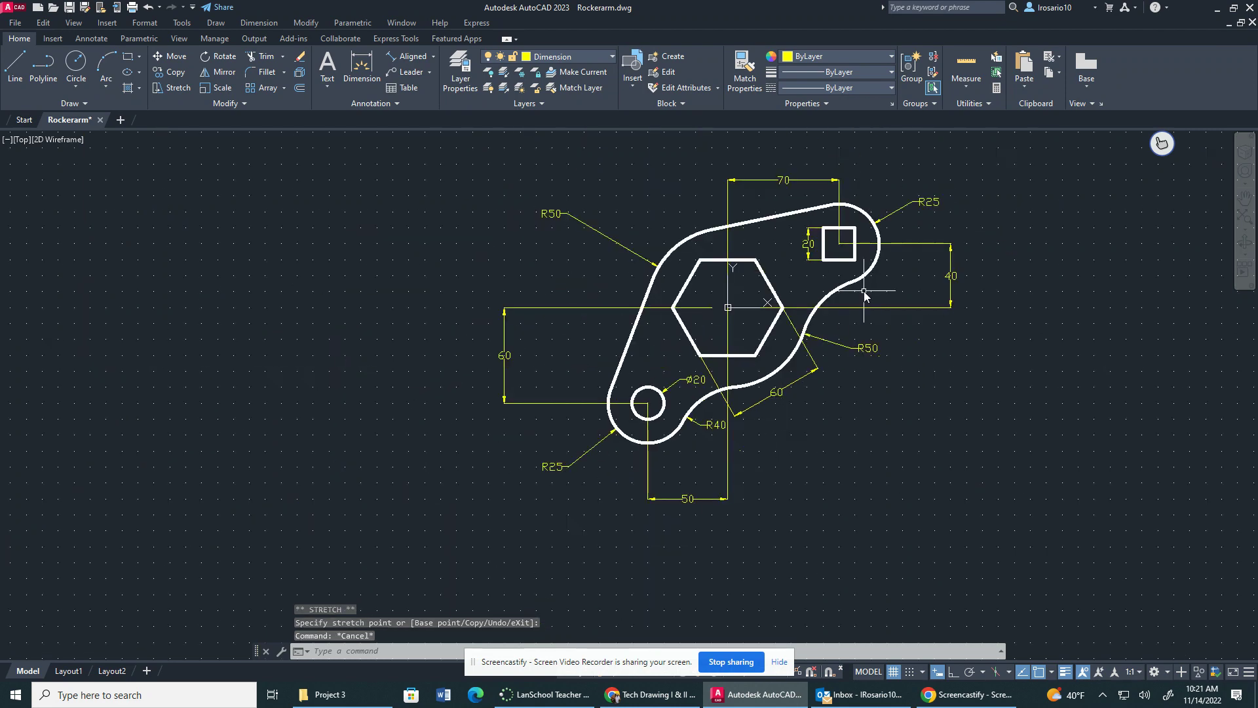
scroll(877, 189, "down", 1)
scroll(829, 160, "up", 1)
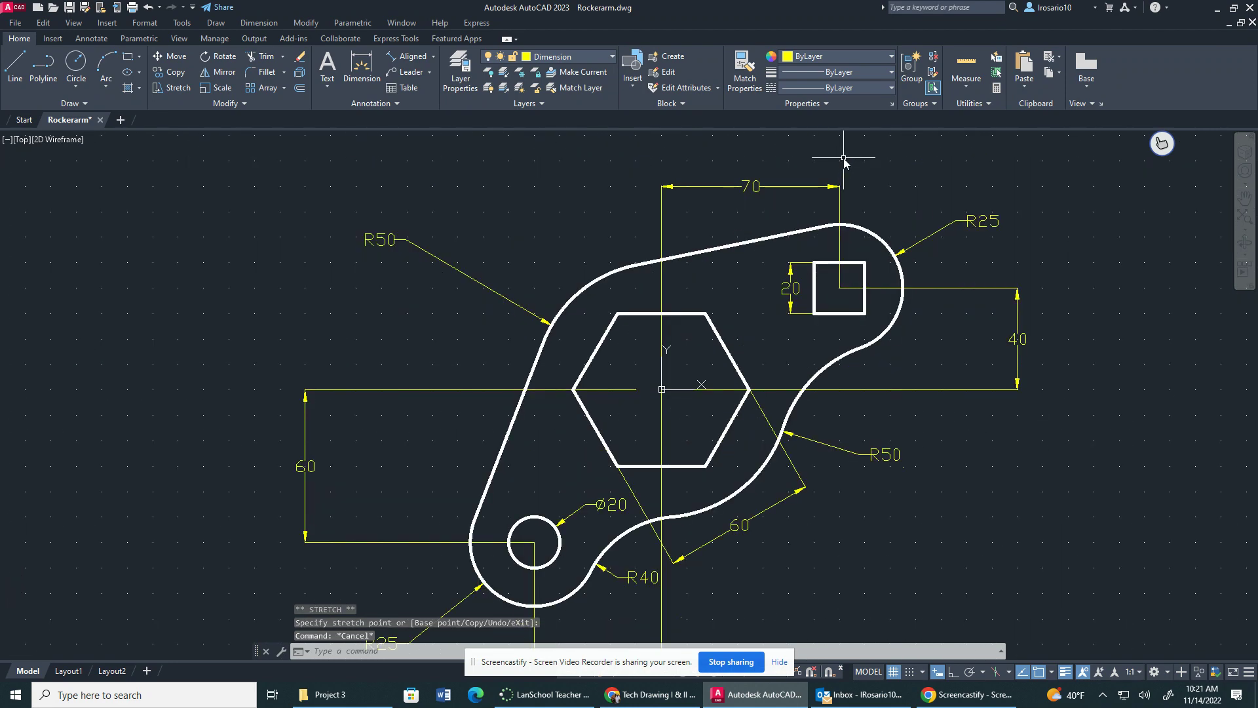
scroll(840, 164, "down", 1)
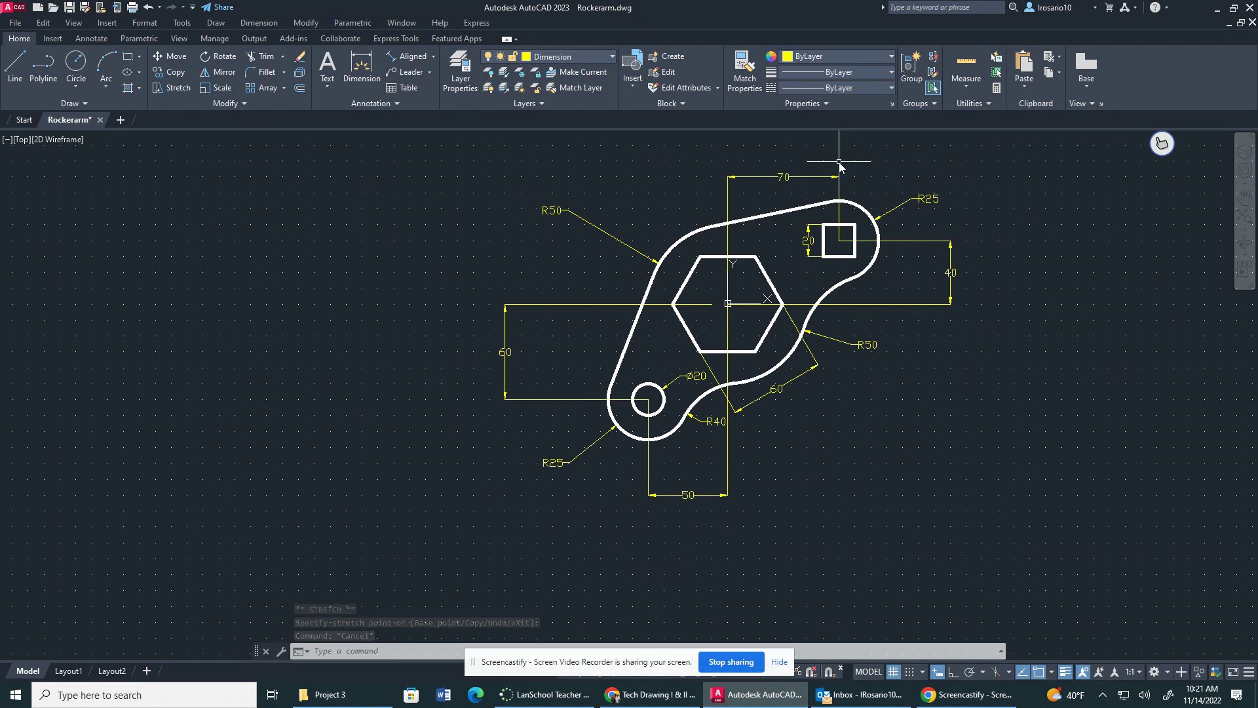
- Move the R25 and both R50 radius labels nearer their arcs, then deselect
left_click(551, 462)
left_click(552, 462)
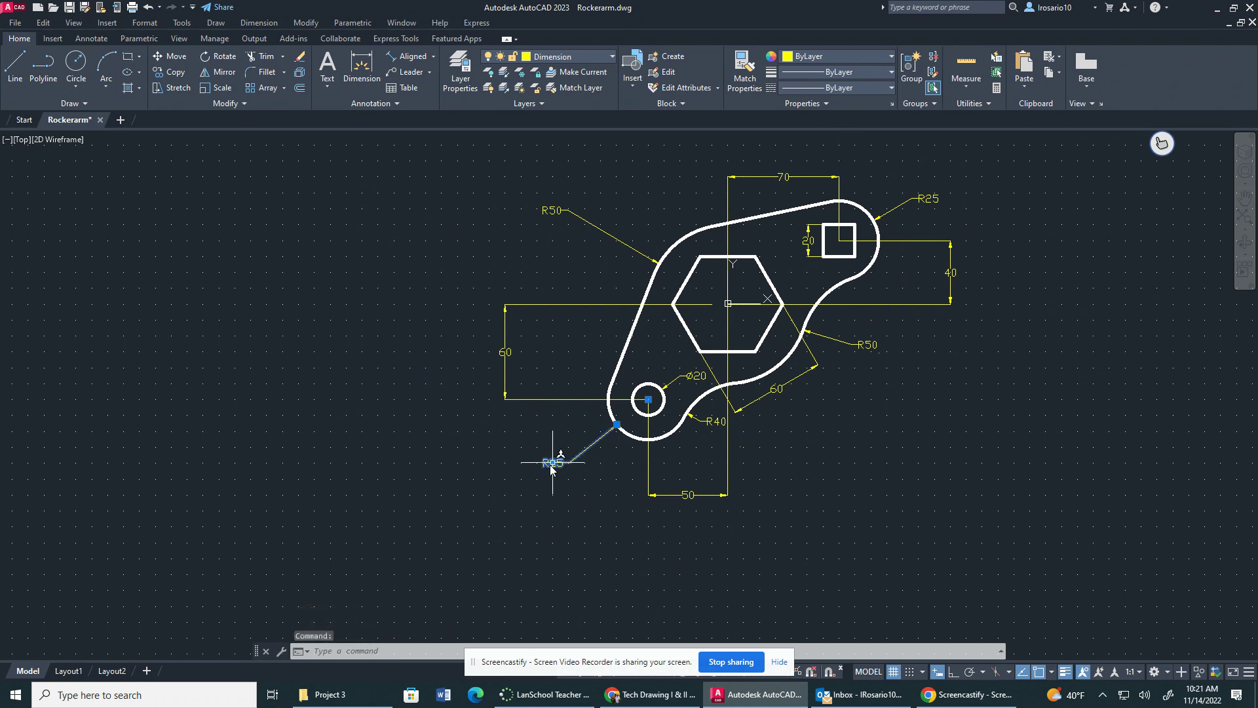
left_click(574, 438)
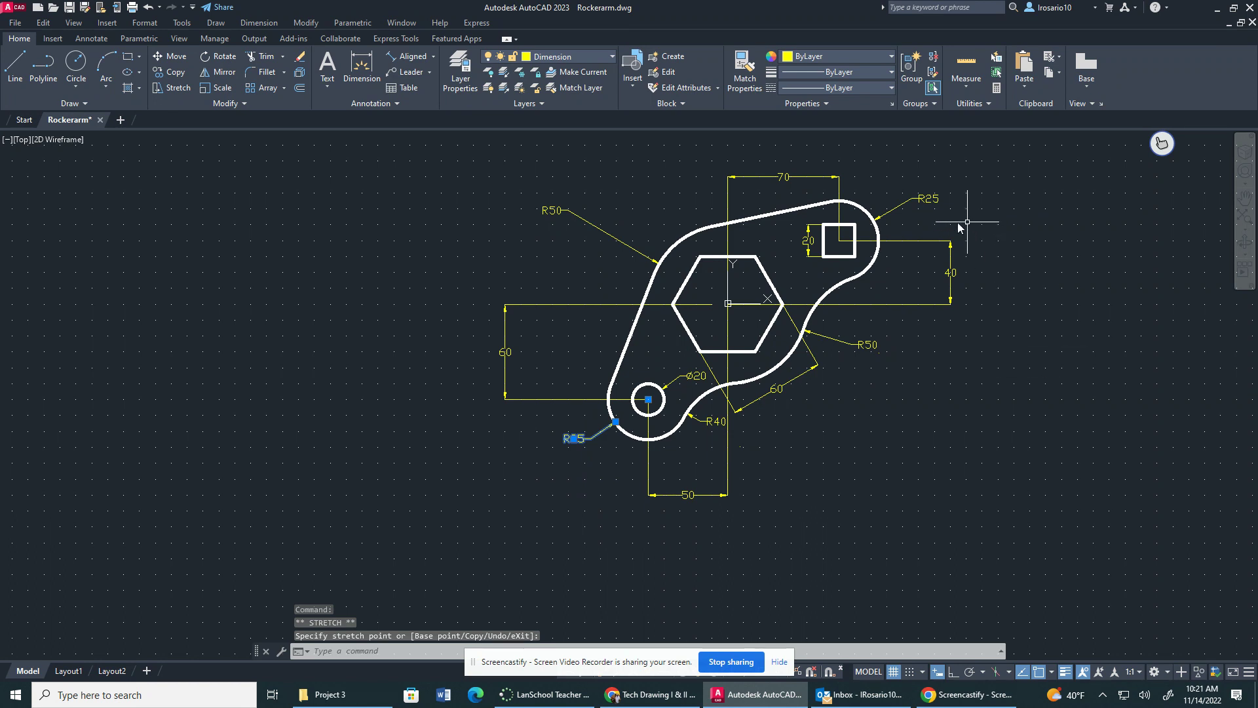
left_click(553, 211)
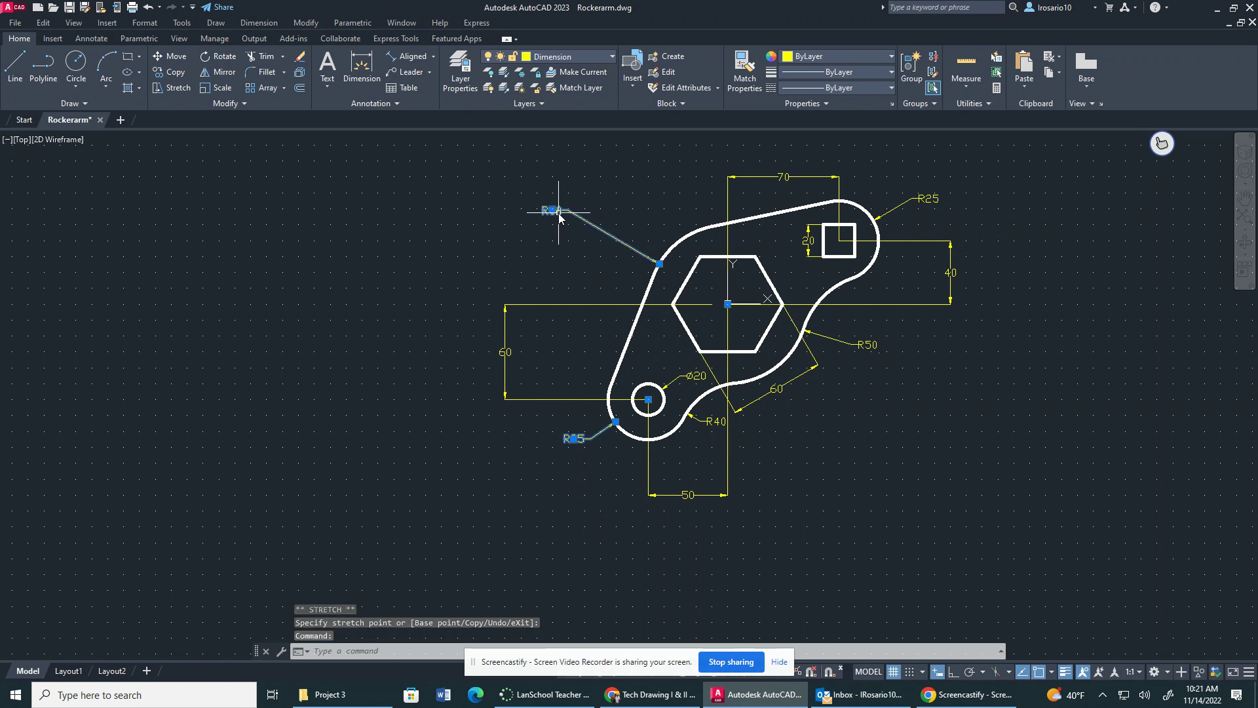
left_click(554, 211)
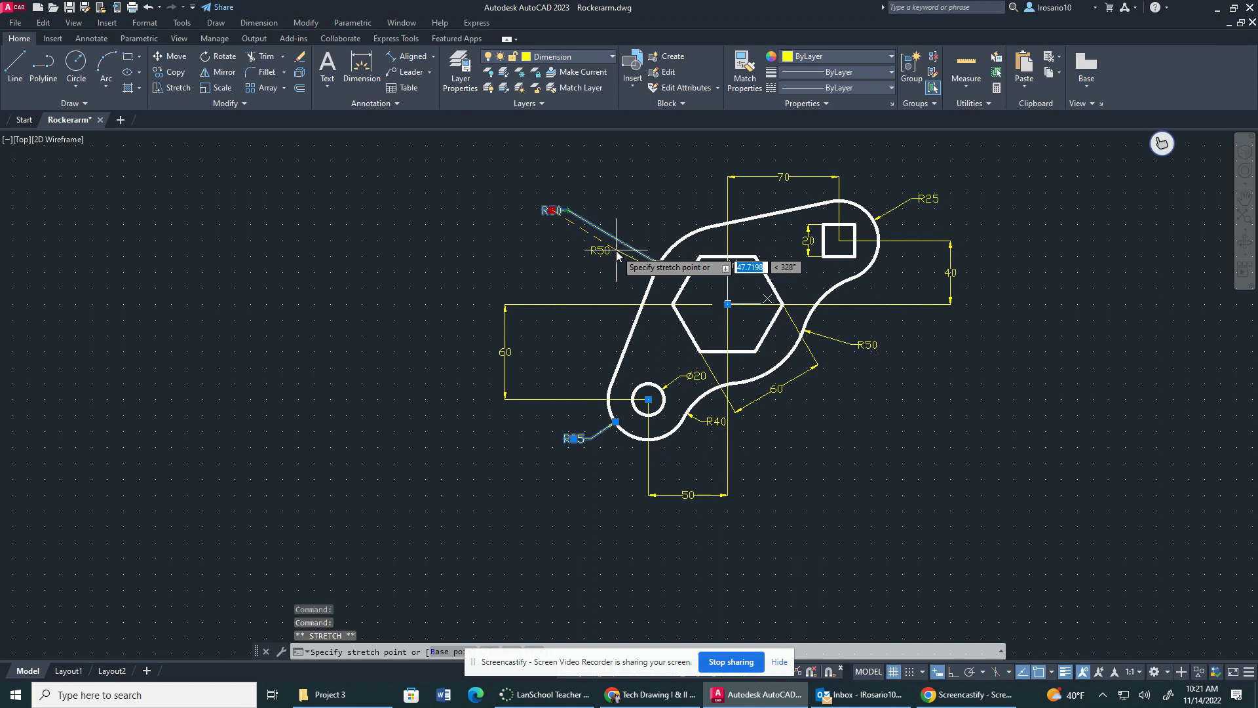
left_click(618, 255)
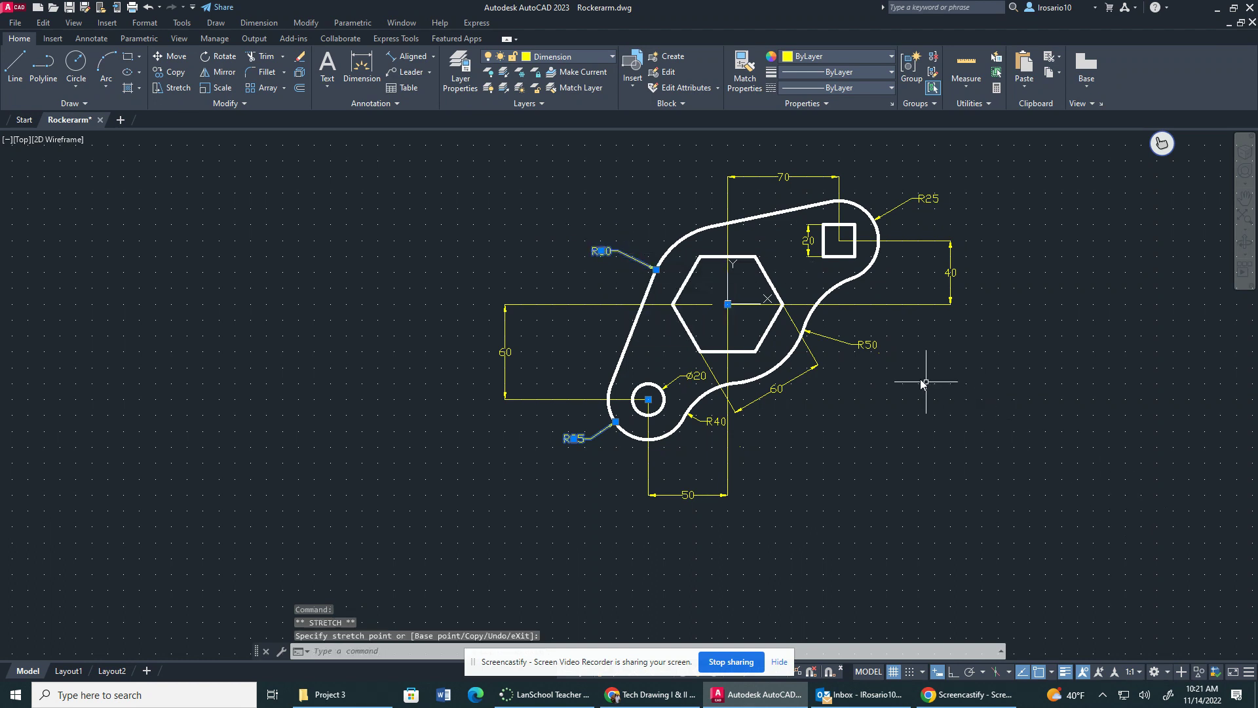
left_click(877, 351)
left_click(869, 343)
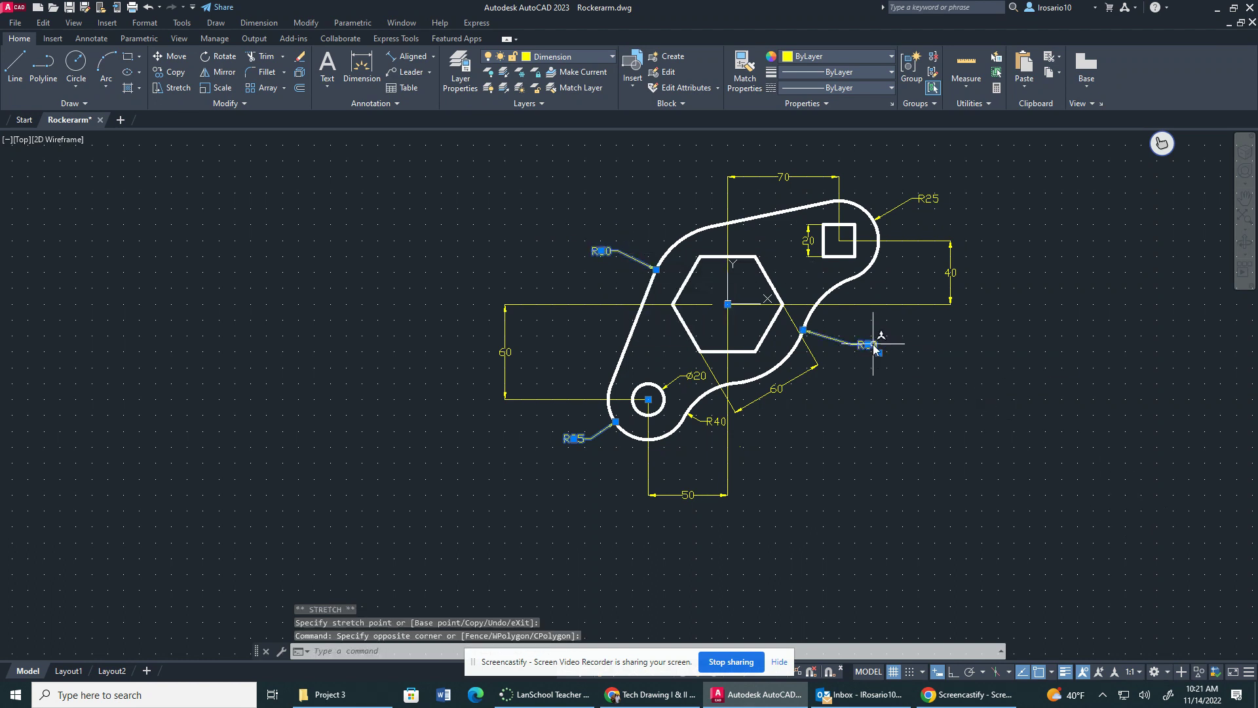
left_click(873, 350)
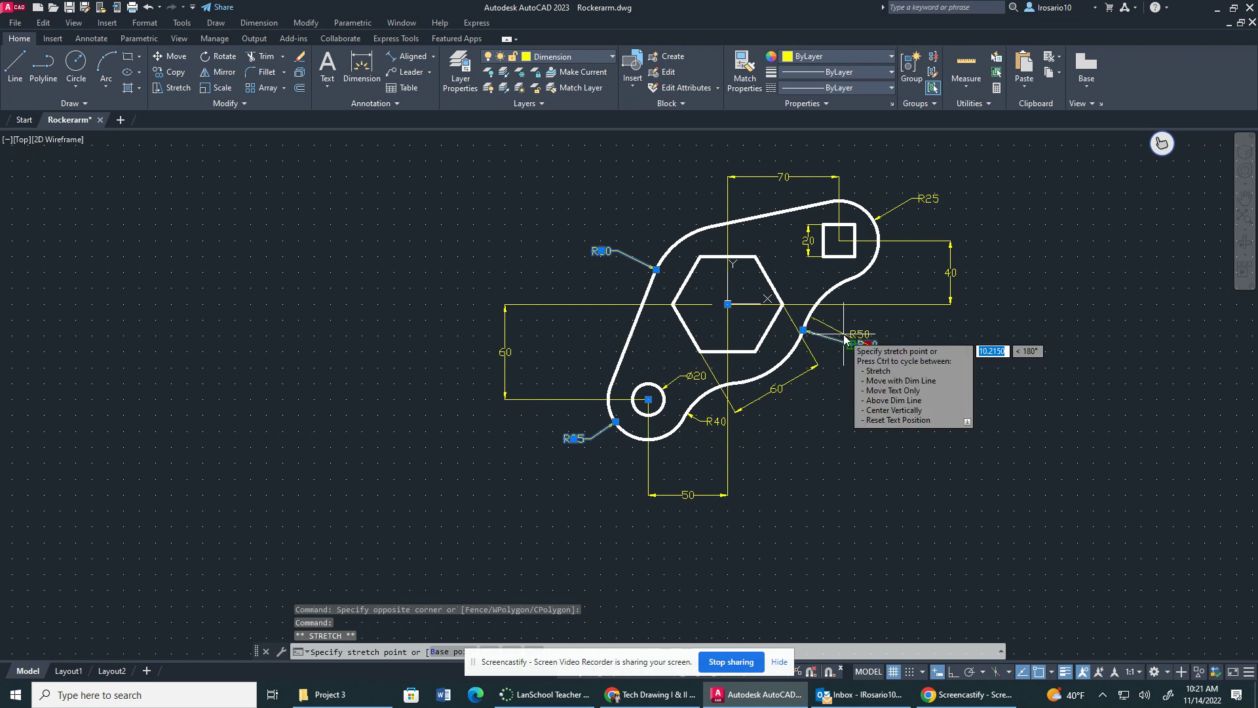
left_click(840, 329)
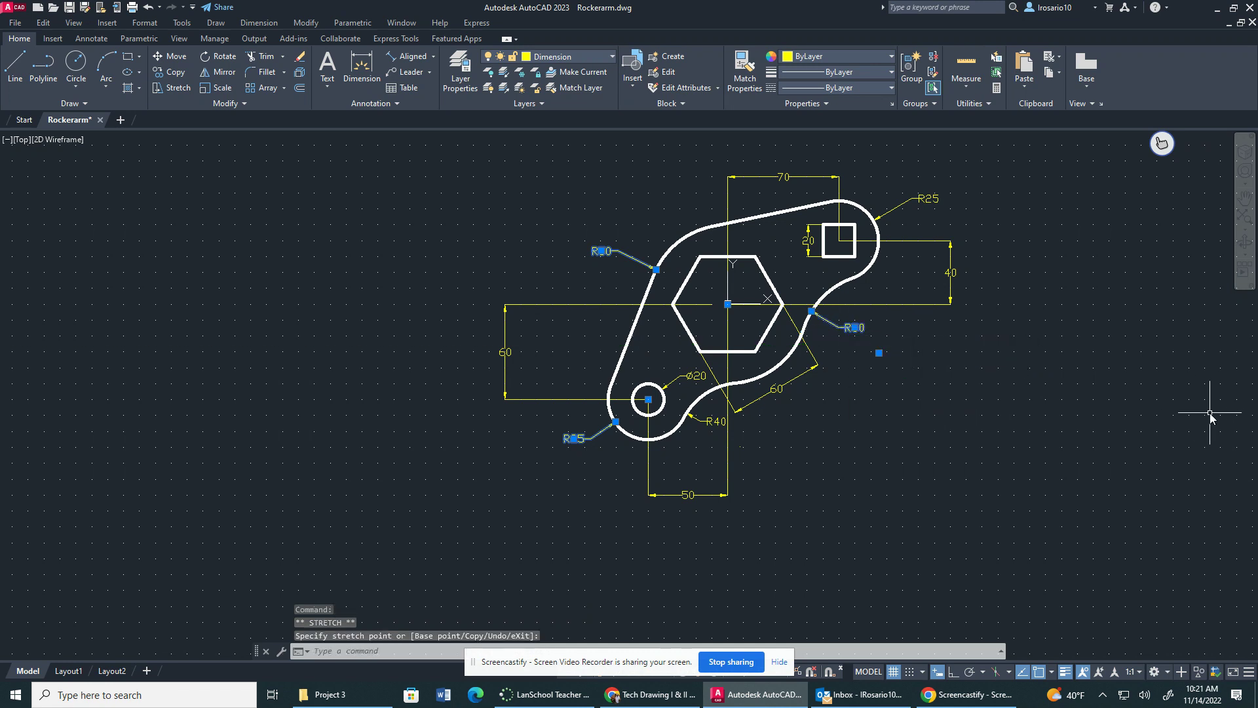
key("Escape")
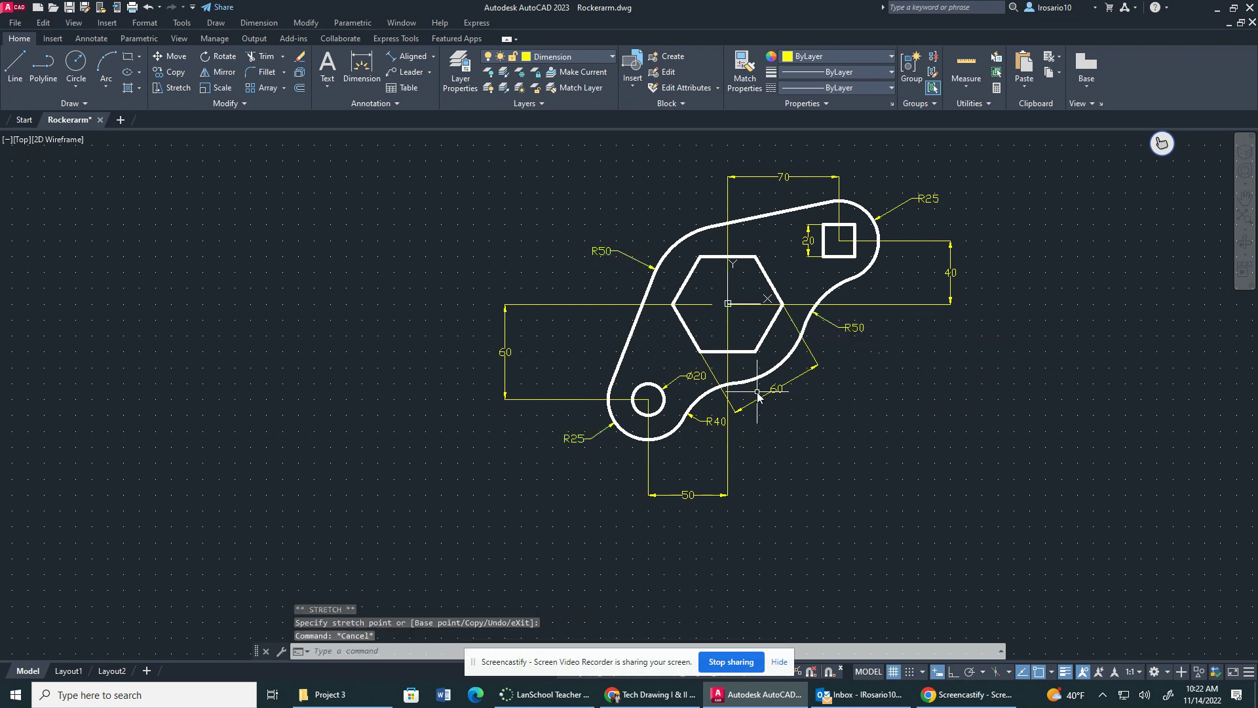
- Switch to Chrome showing the Tech Drawing I & II Google Classroom stream
scroll(862, 226, "up", 2)
scroll(862, 226, "down", 2)
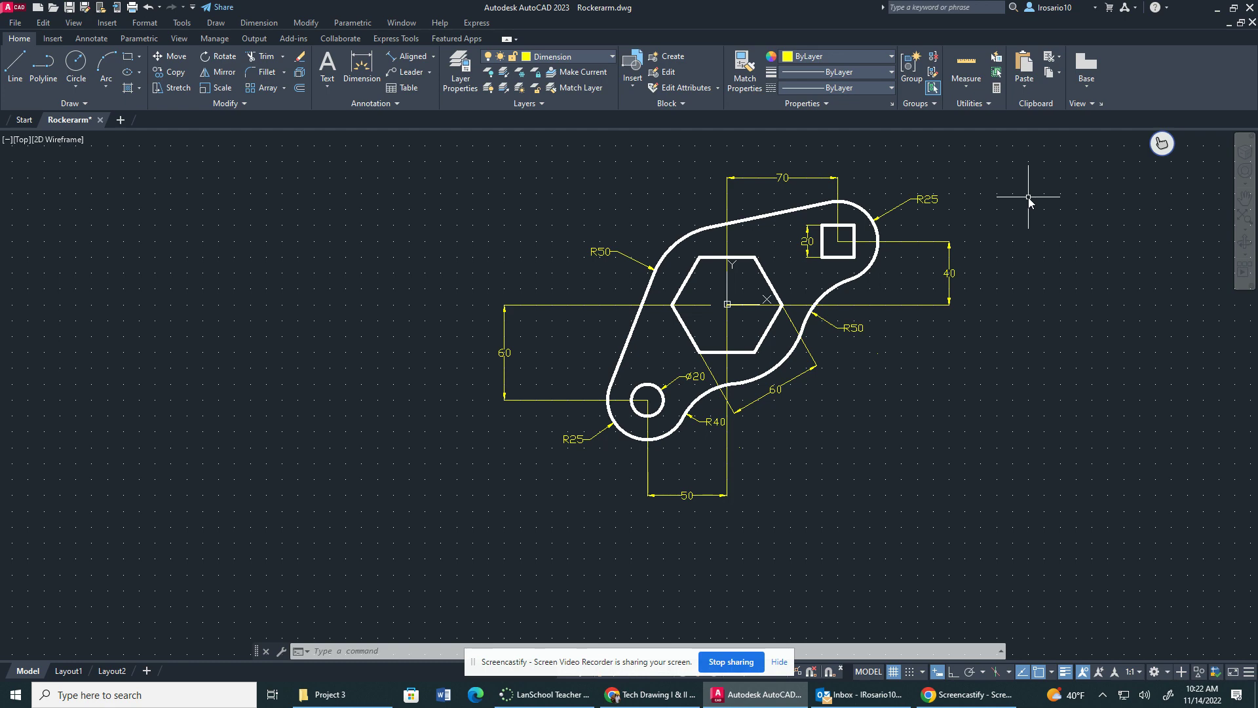
mouse_move(962, 705)
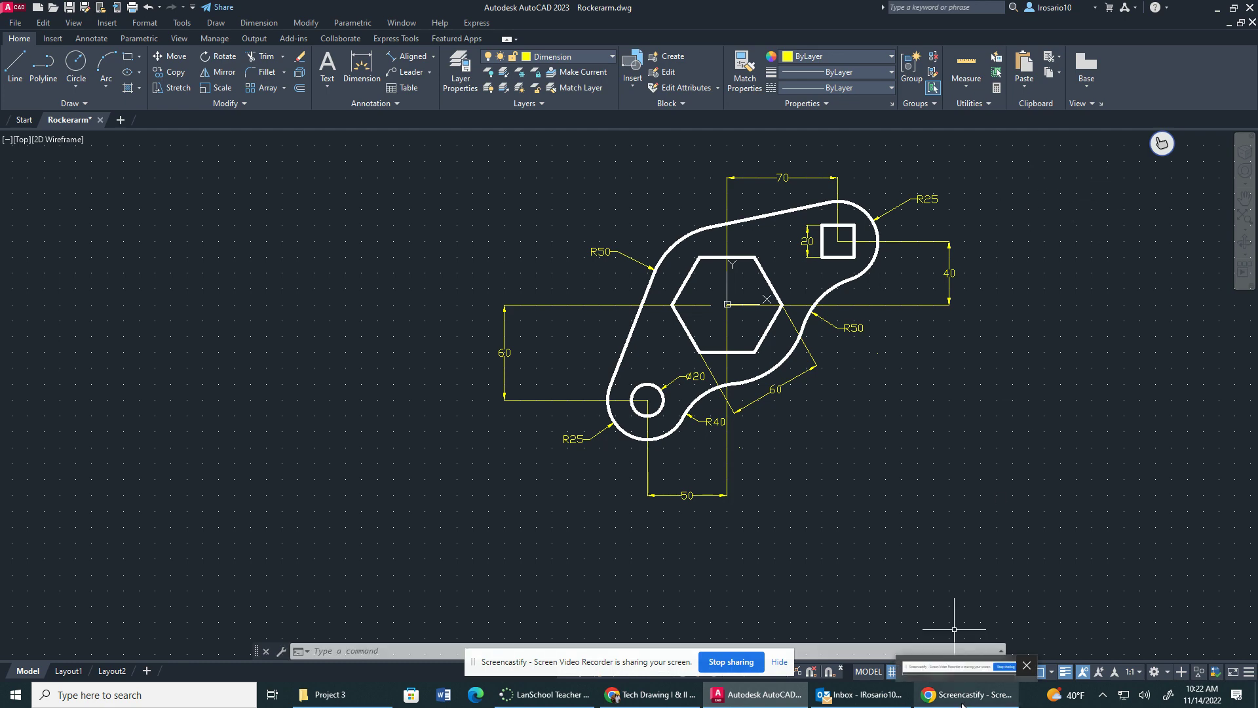
left_click(652, 695)
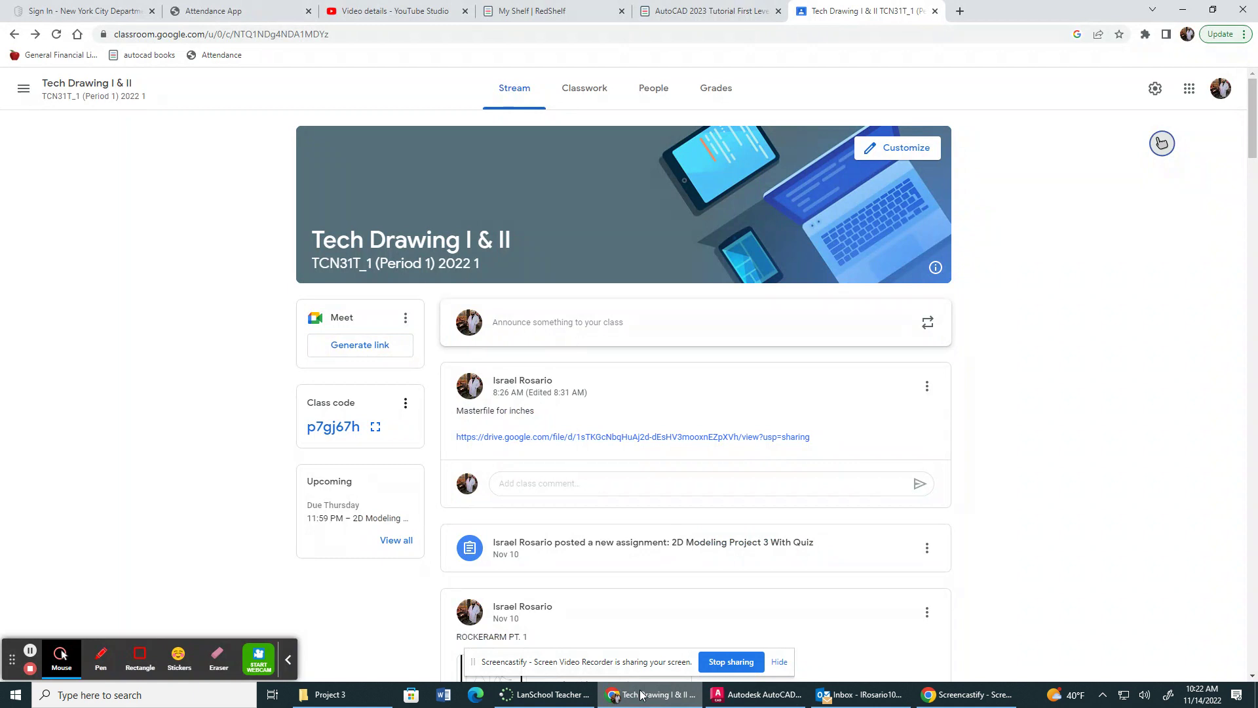
- Read question 6 of the Quiz 3.docx attachment under Classwork, then switch back to AutoCAD
left_click(587, 86)
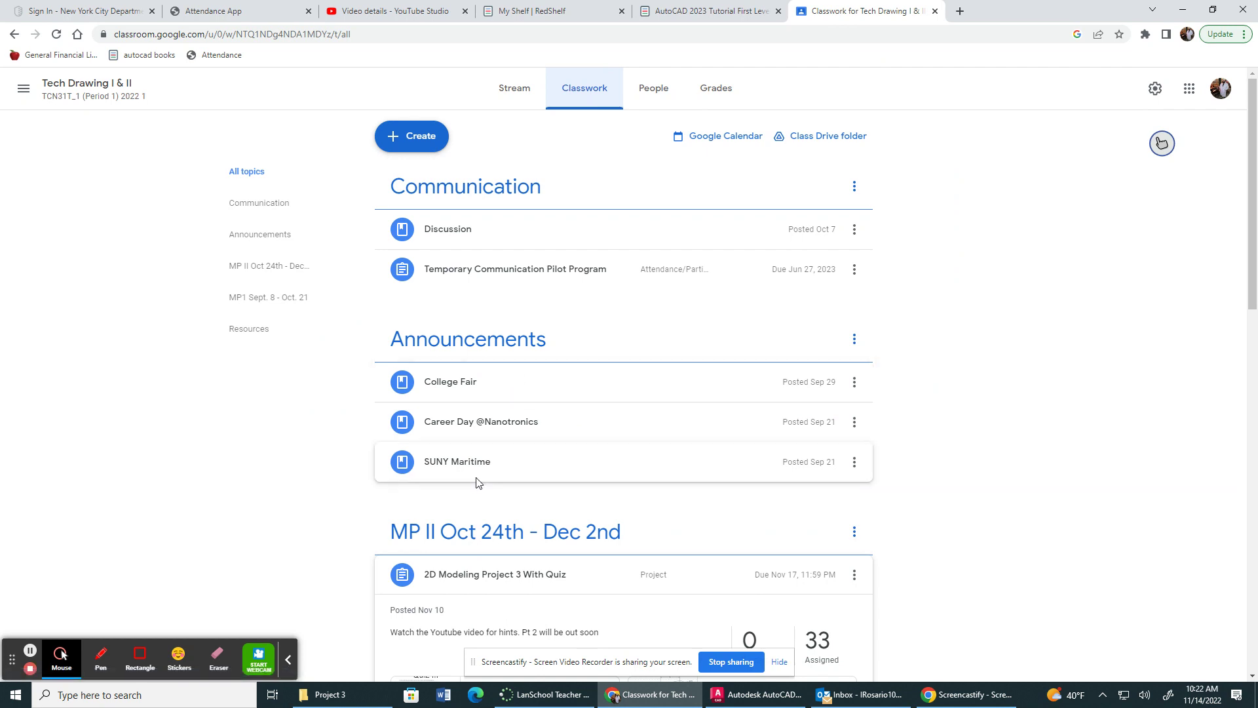
scroll(485, 472, "down", 2)
left_click(485, 561)
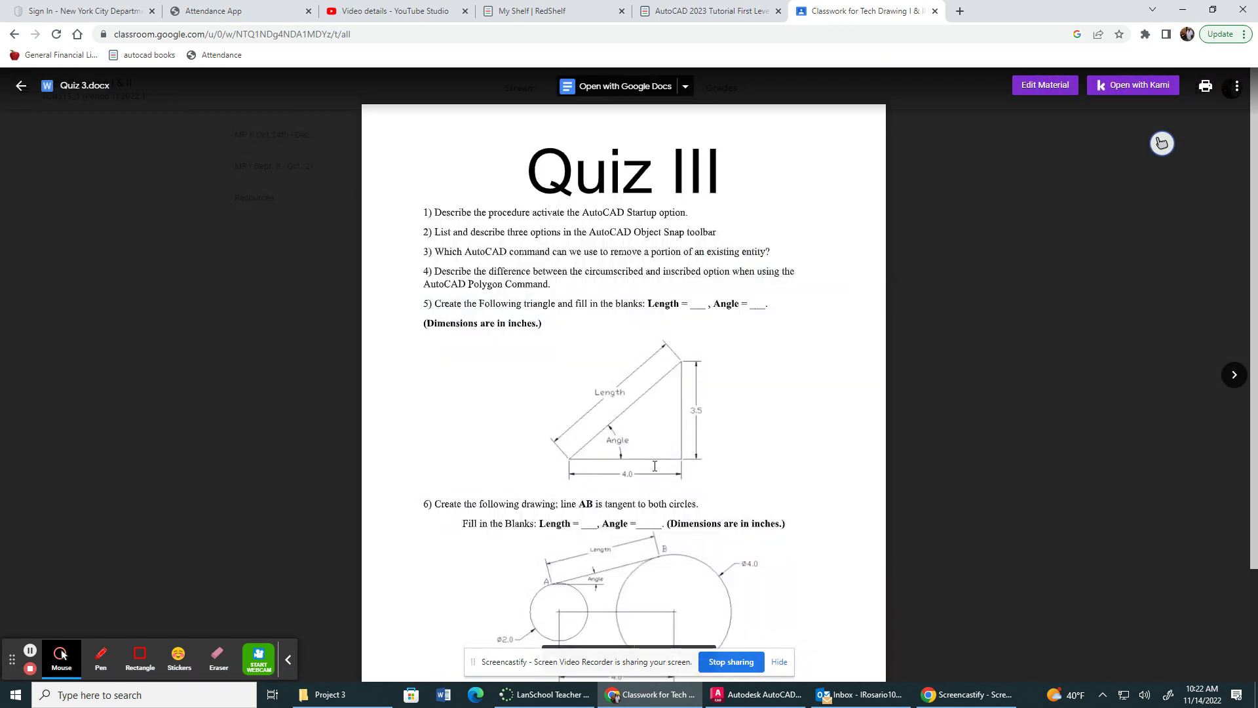
scroll(632, 417, "down", 1)
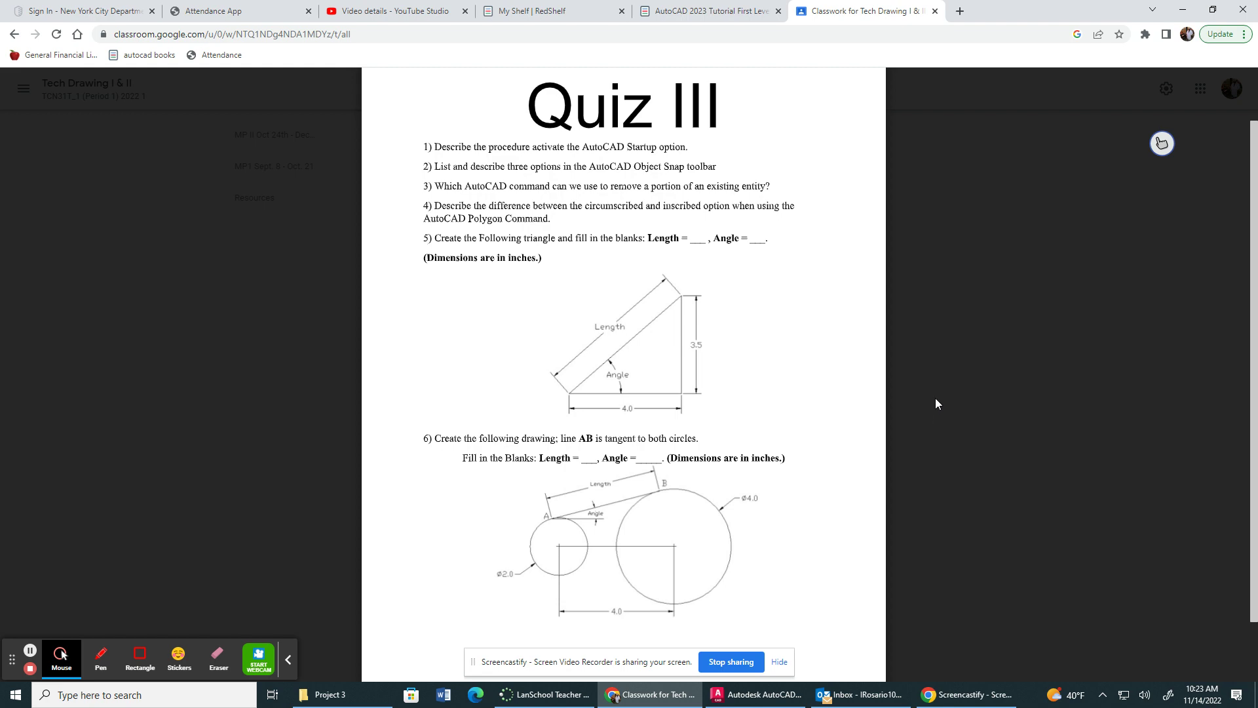
key("alt+Tab")
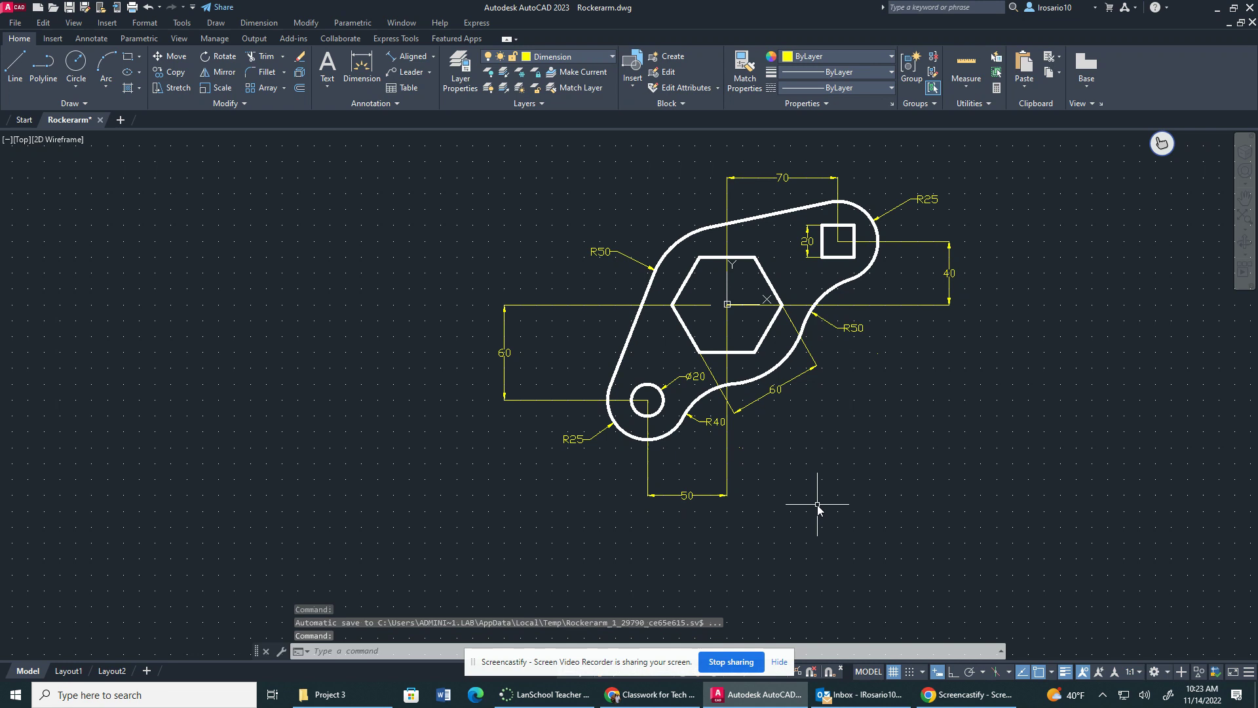
- Open the QuickCalc palette from the drawing area's right-click menu
key("Escape")
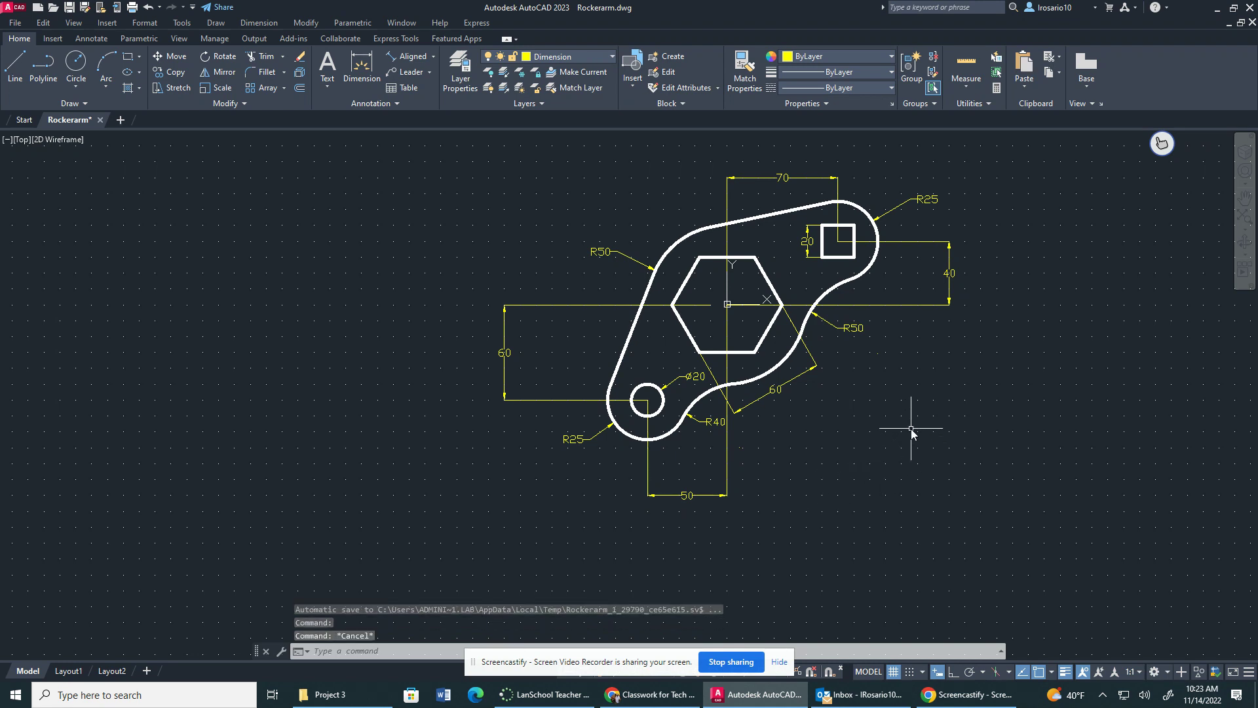
right_click(911, 429)
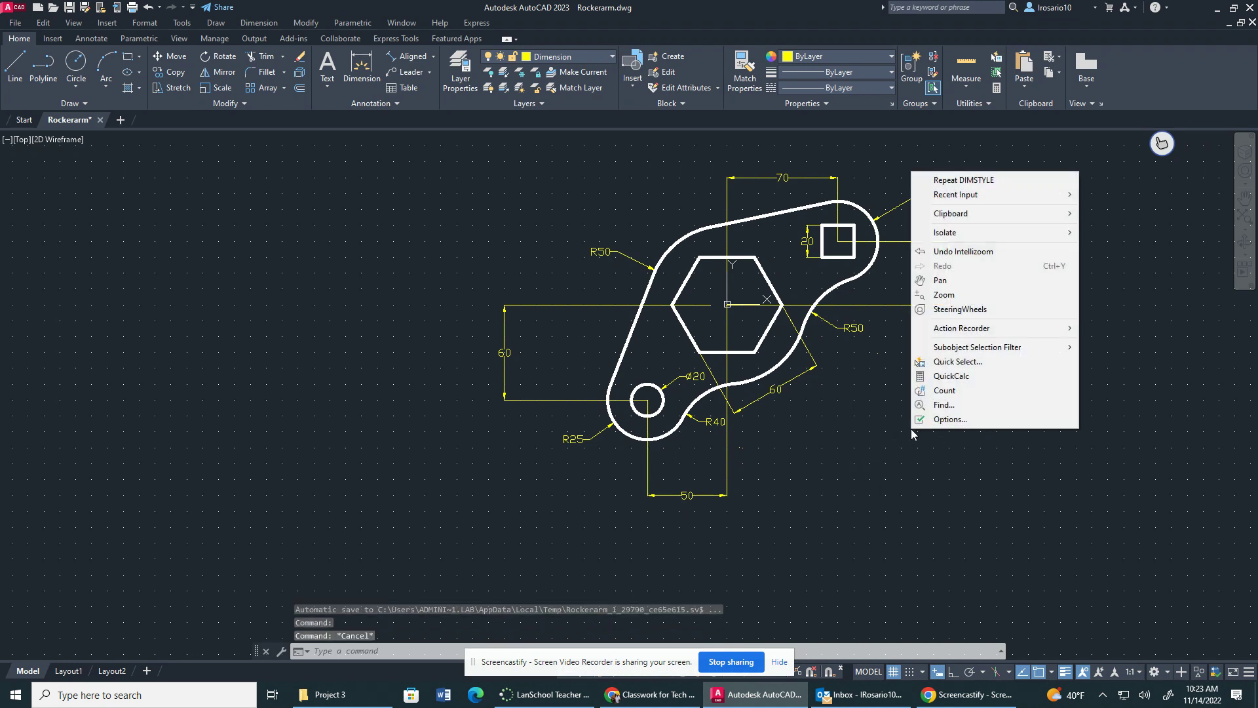
left_click(945, 376)
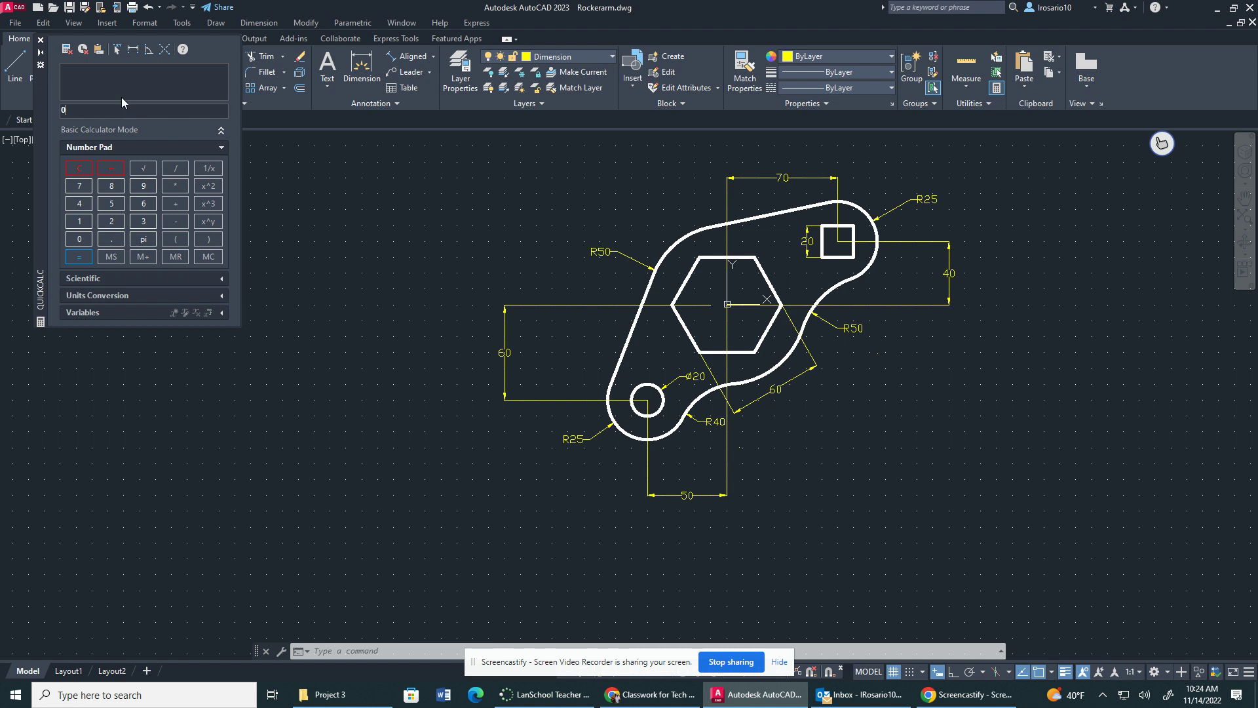
- Start QuickCalc's Distance Between Two Points with an Endpoint snap override for the first pick
left_click(133, 52)
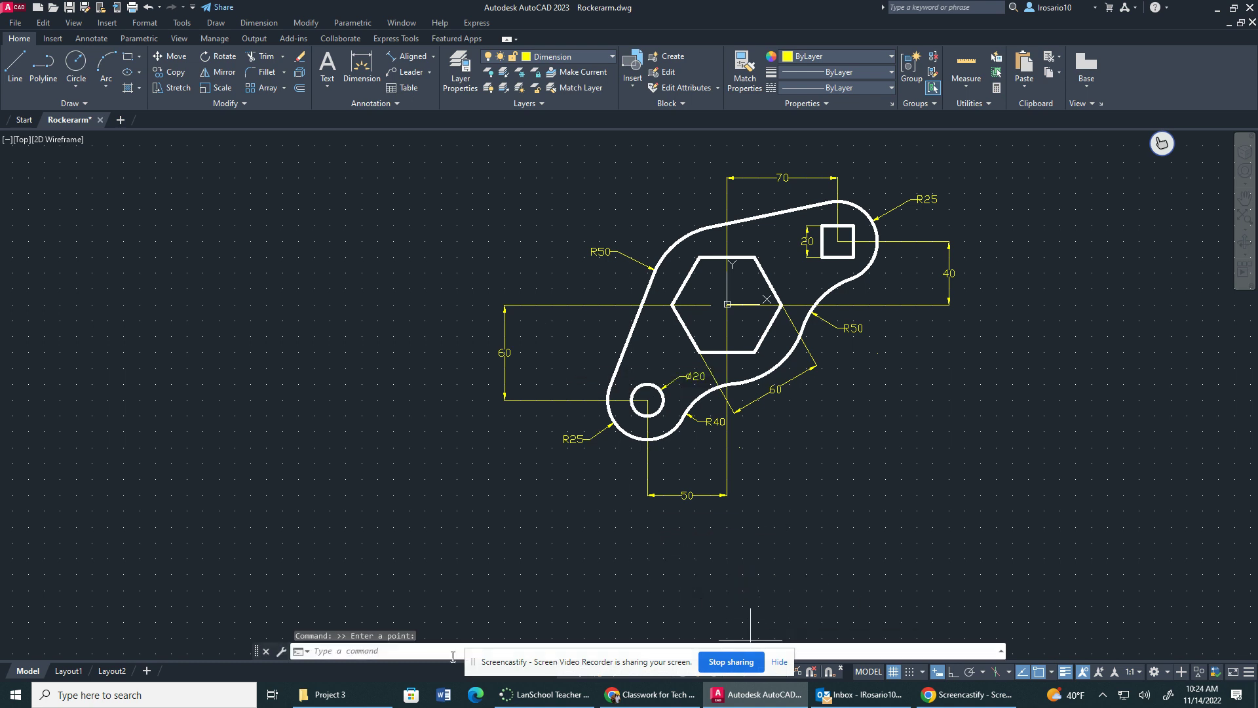
left_click_drag(475, 669, 283, 668)
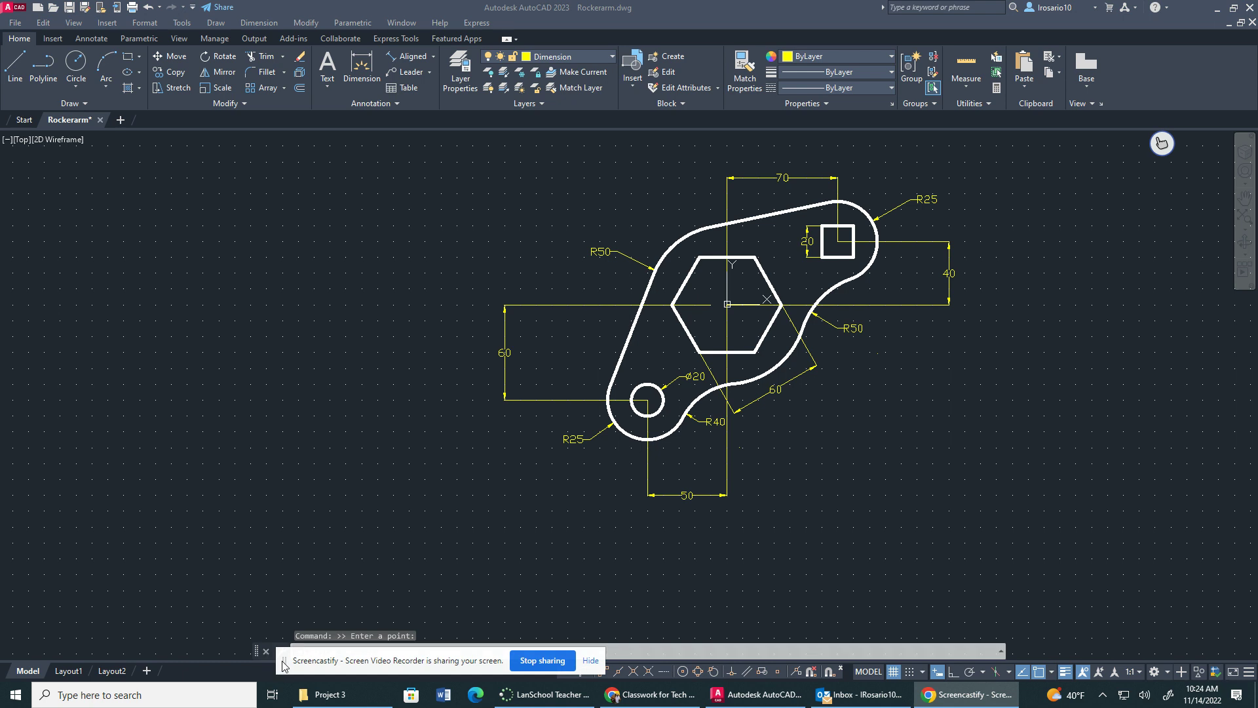
left_click_drag(284, 665, 183, 664)
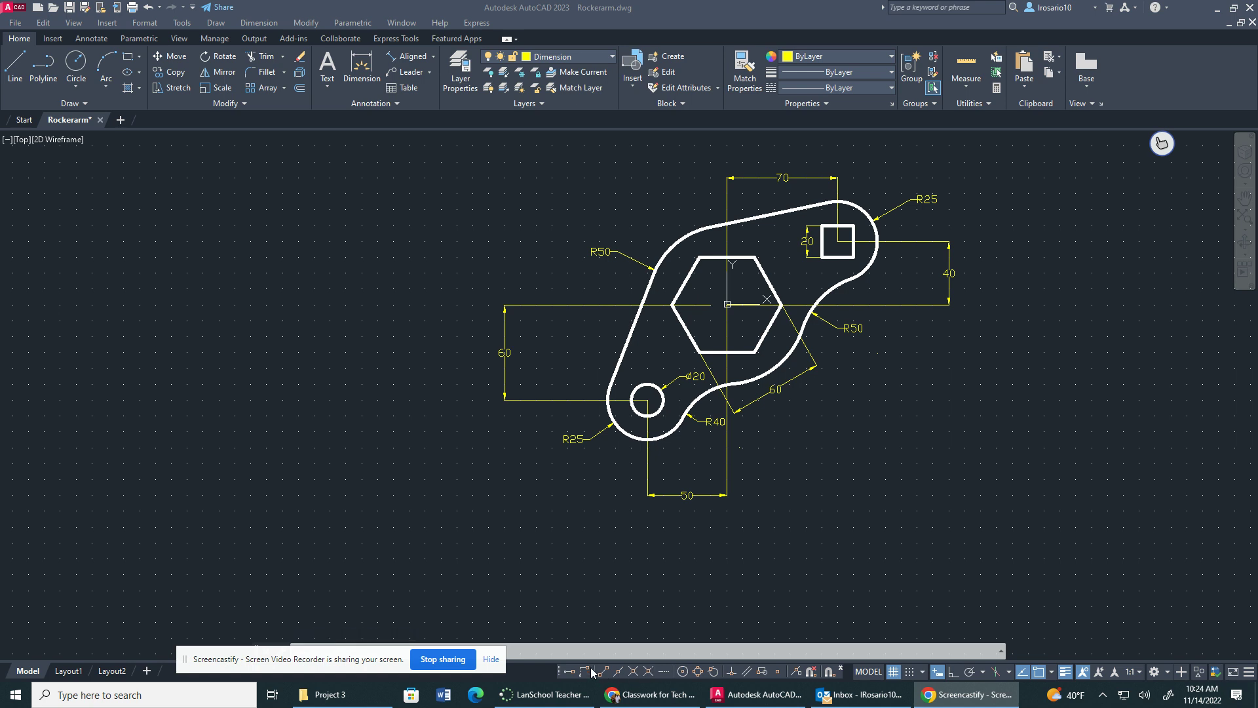
left_click(603, 630)
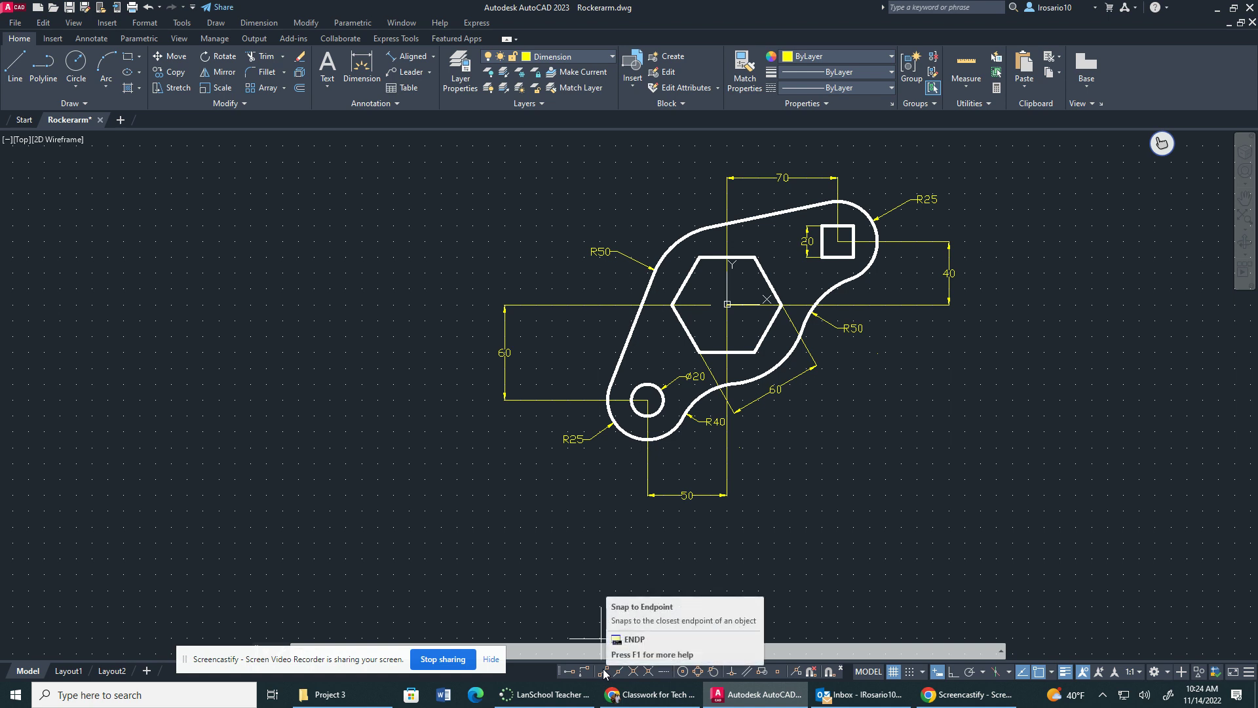
left_click(604, 672)
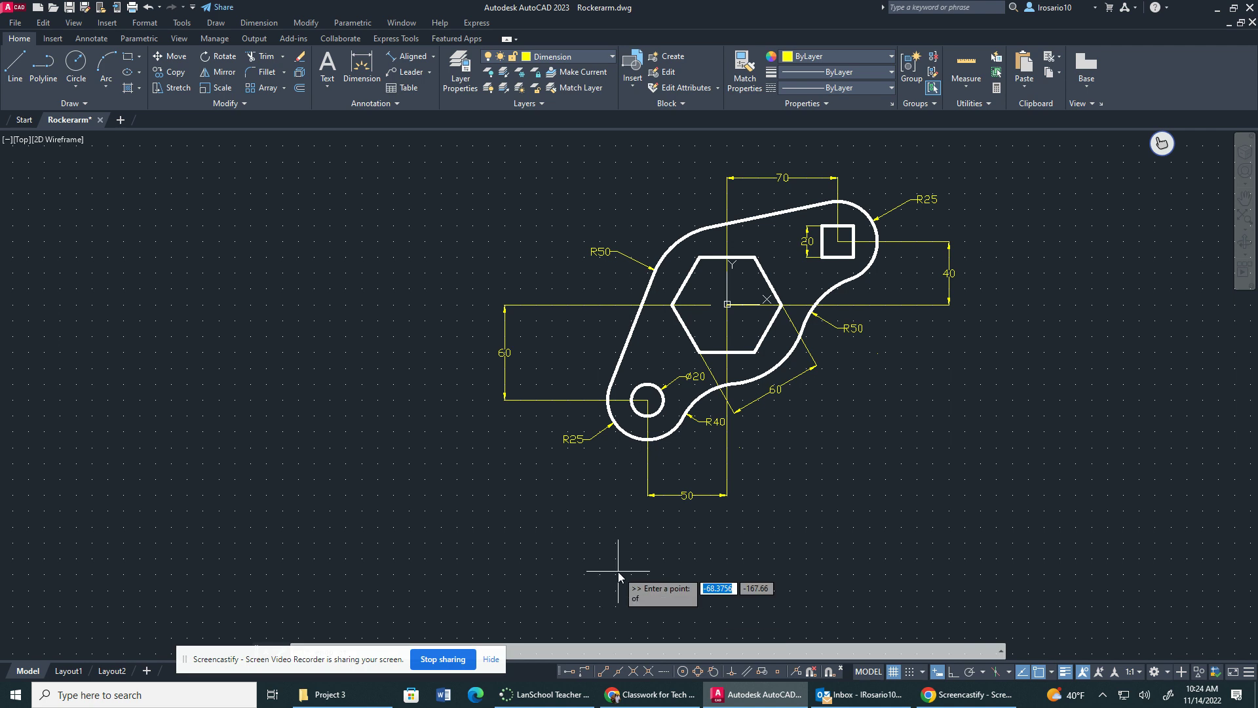
- Turn off the Dimension layer and make Object the current layer
left_click(612, 56)
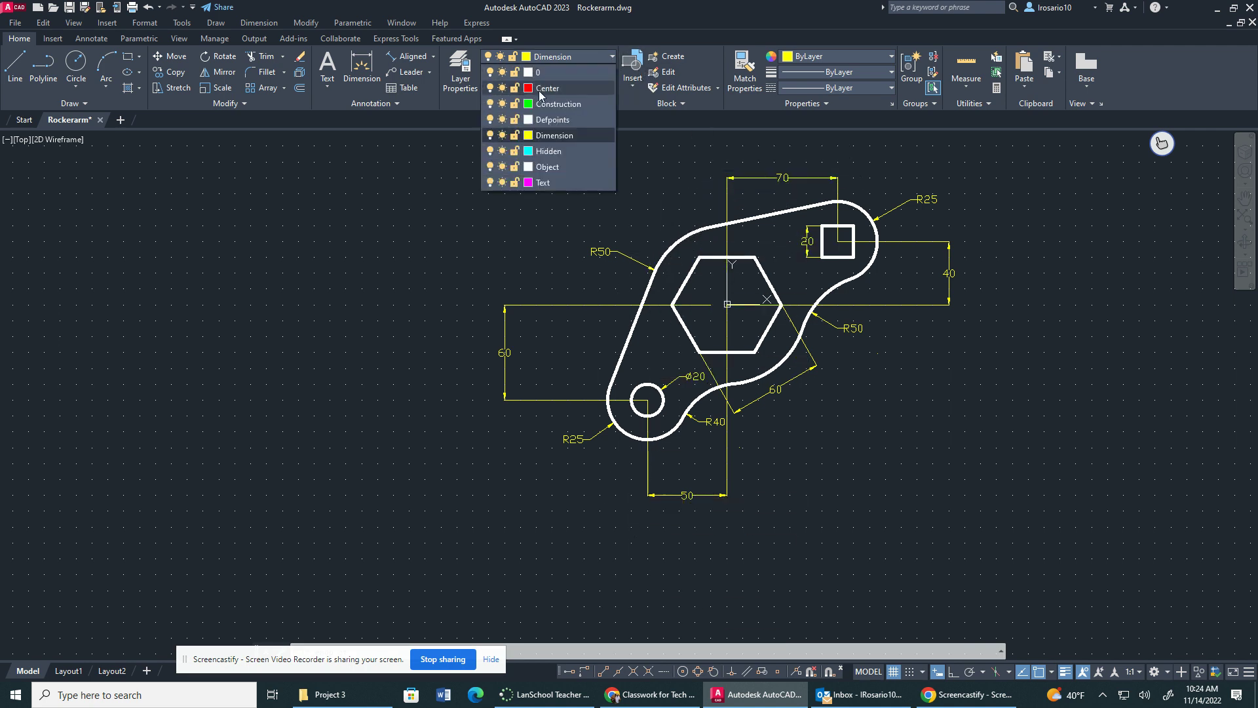
left_click(490, 135)
left_click(566, 317)
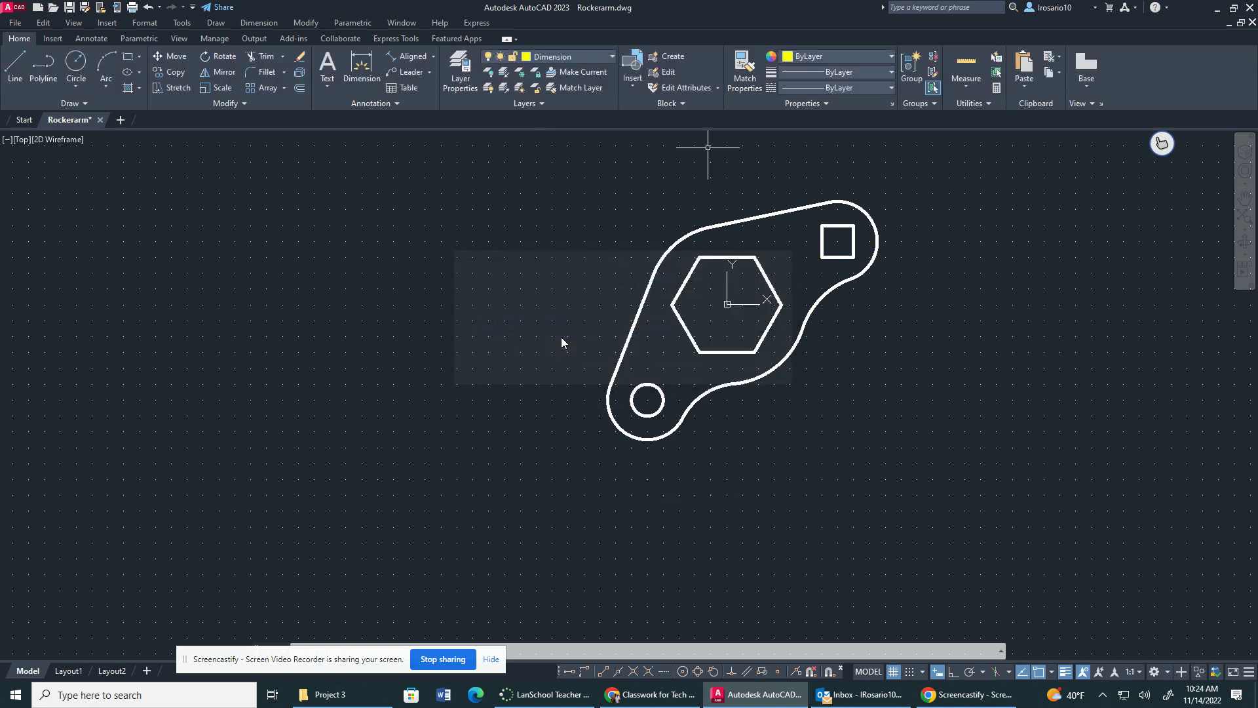
left_click(591, 57)
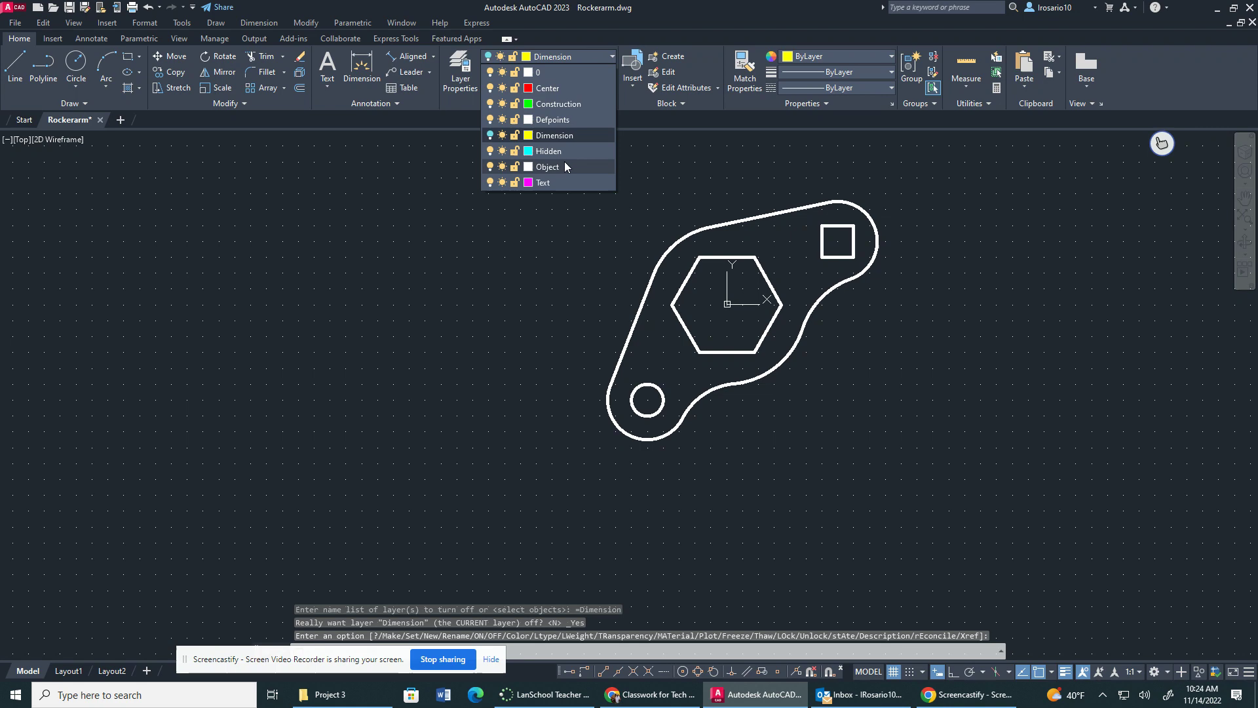
left_click(562, 166)
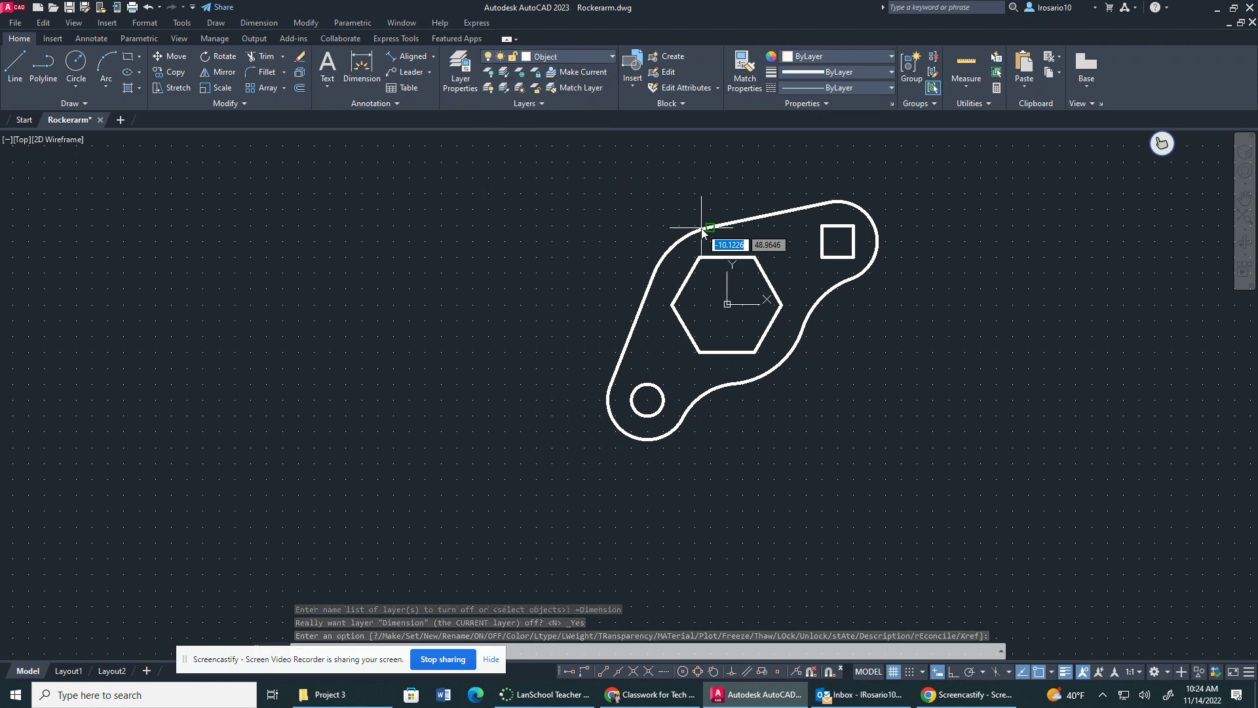
- Zoom in and snap to the top tangent line's endpoints, measuring 76.6485486
scroll(691, 237, "up", 4)
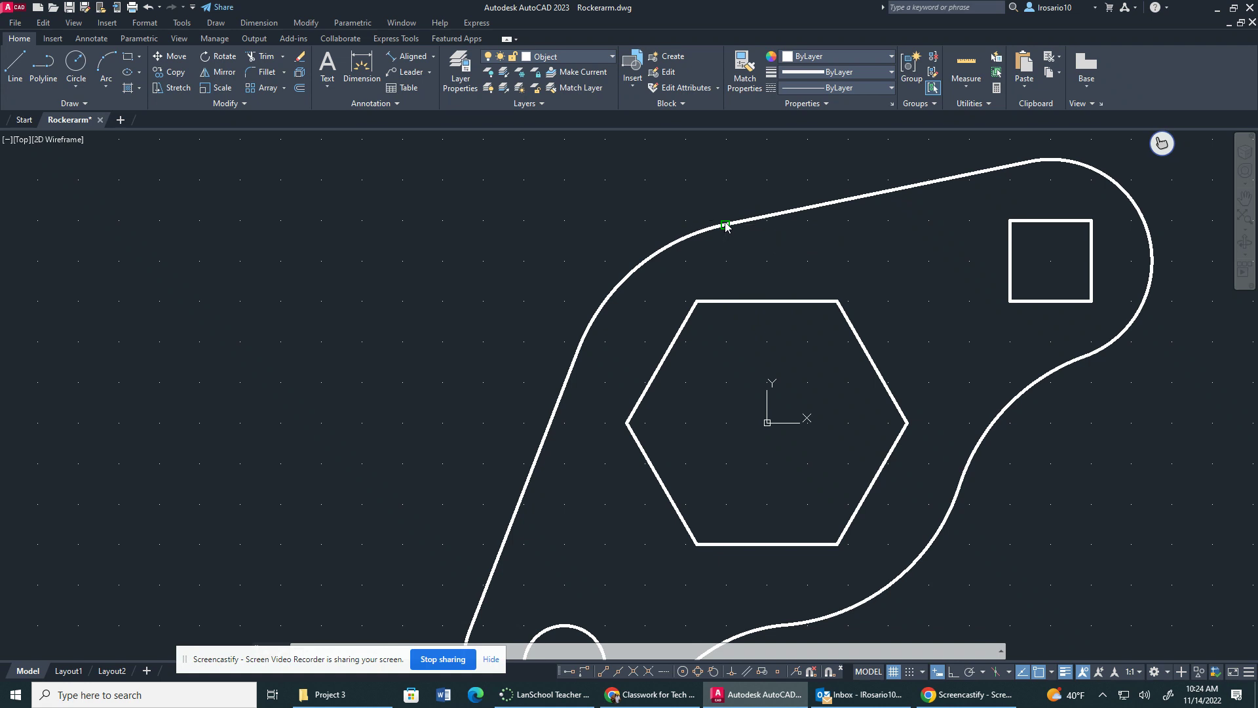
key("Tab")
left_click(1034, 162)
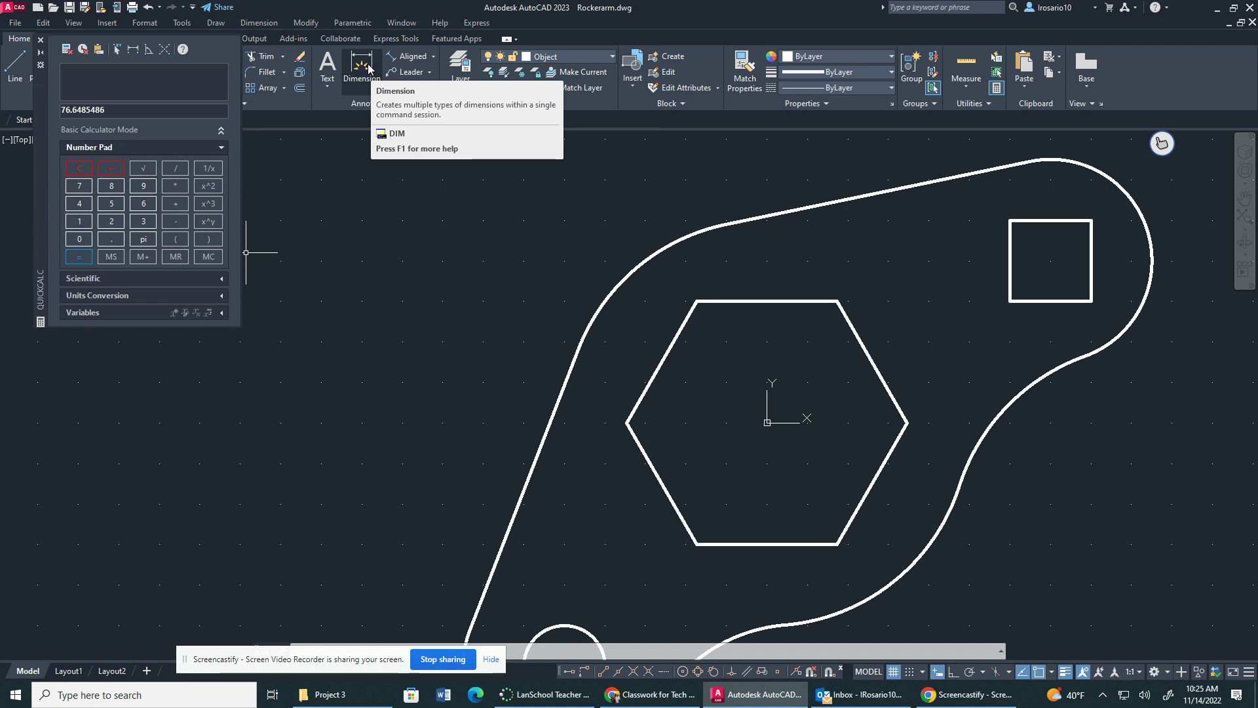
- Clear QuickCalc and measure the top tangent line's angle from its two endpoints: 11.6804176
left_click(65, 49)
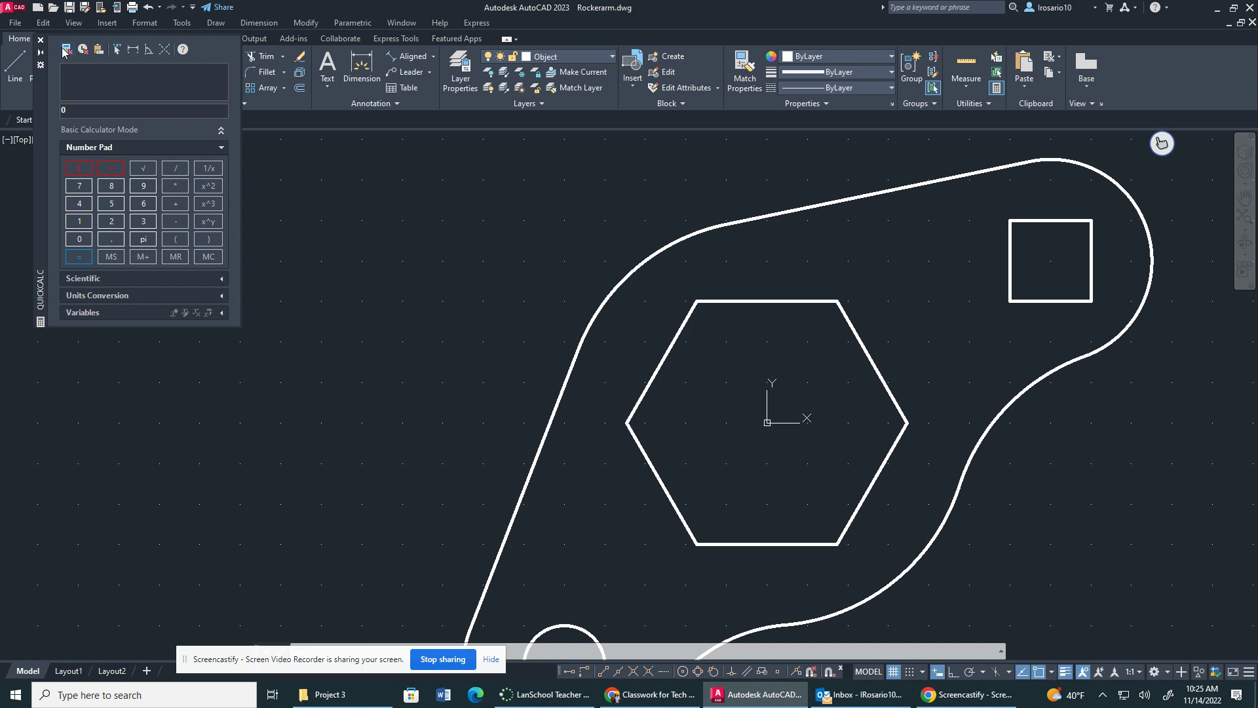
left_click(148, 52)
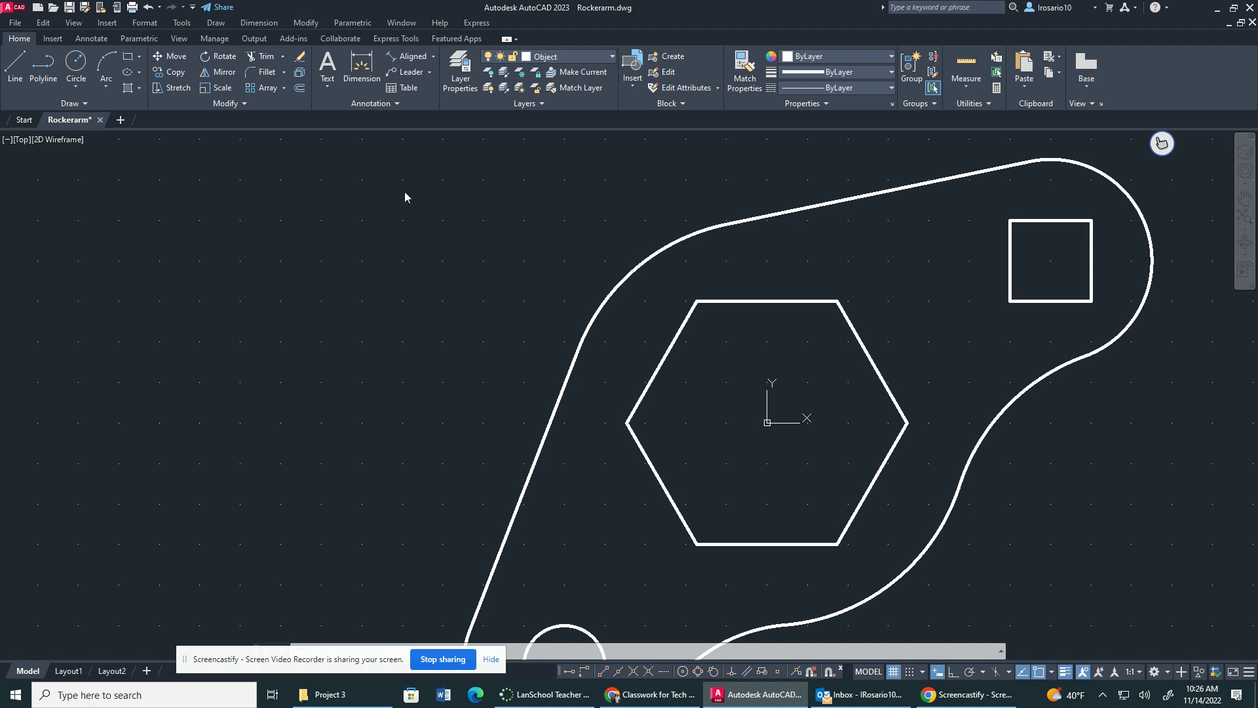
left_click(604, 672)
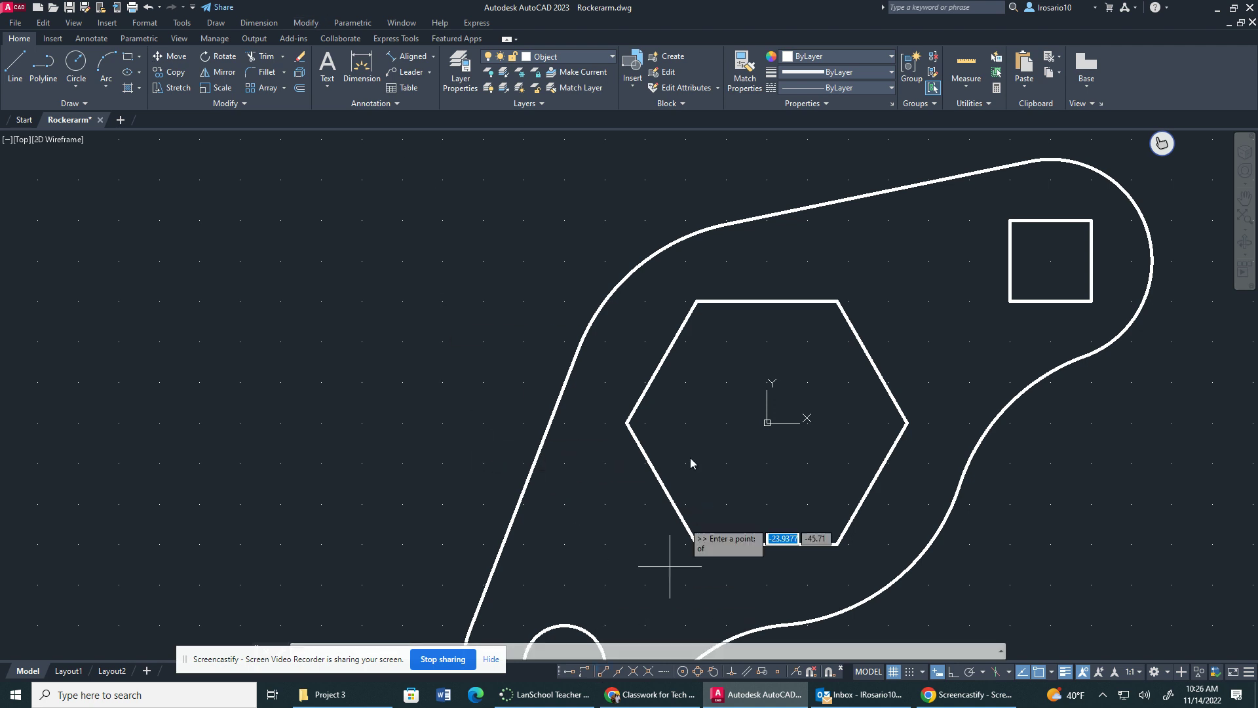
left_click(726, 225)
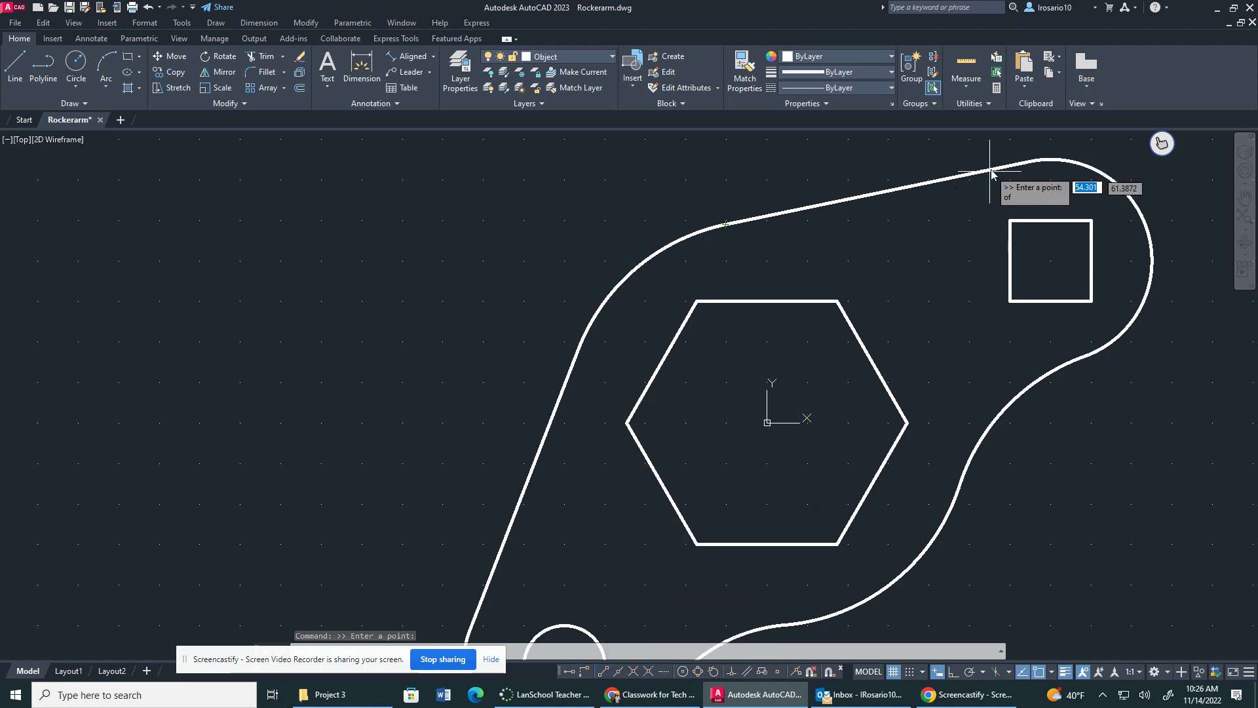
left_click(1027, 166)
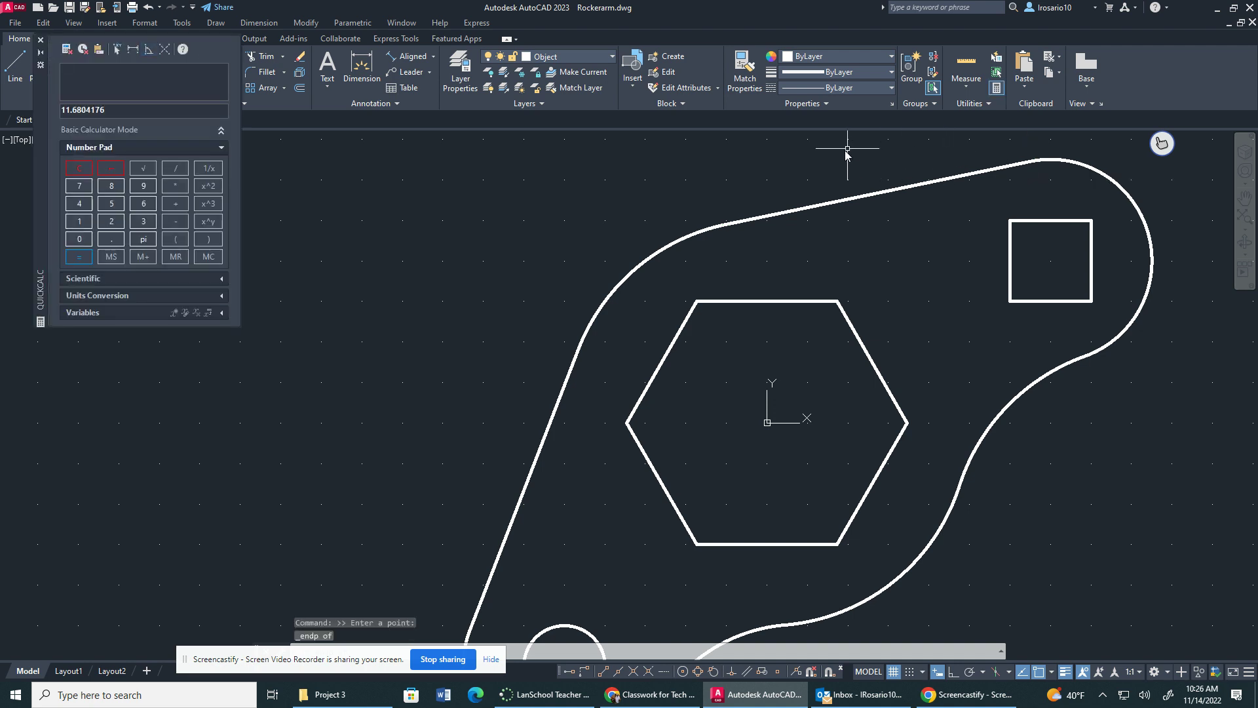
scroll(808, 156, "up", 2)
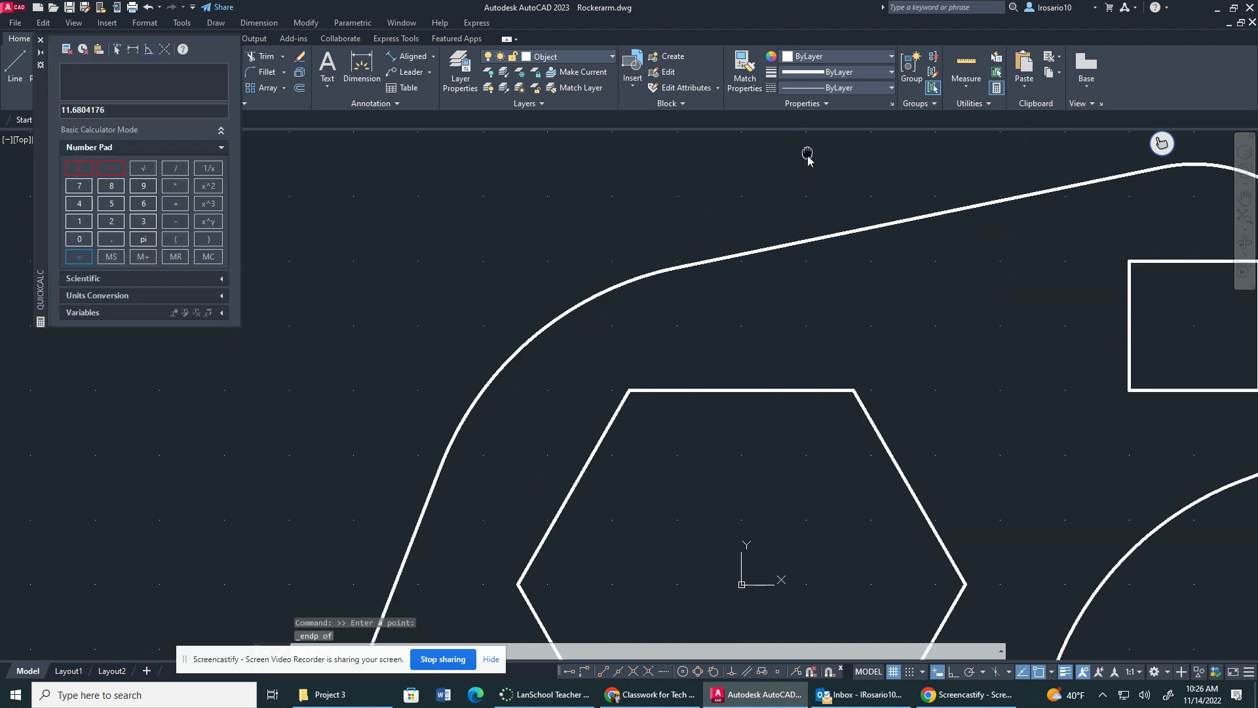
mouse_move(809, 157)
middle_mouse_down()
mouse_move(809, 235)
mouse_move(779, 237)
middle_mouse_up()
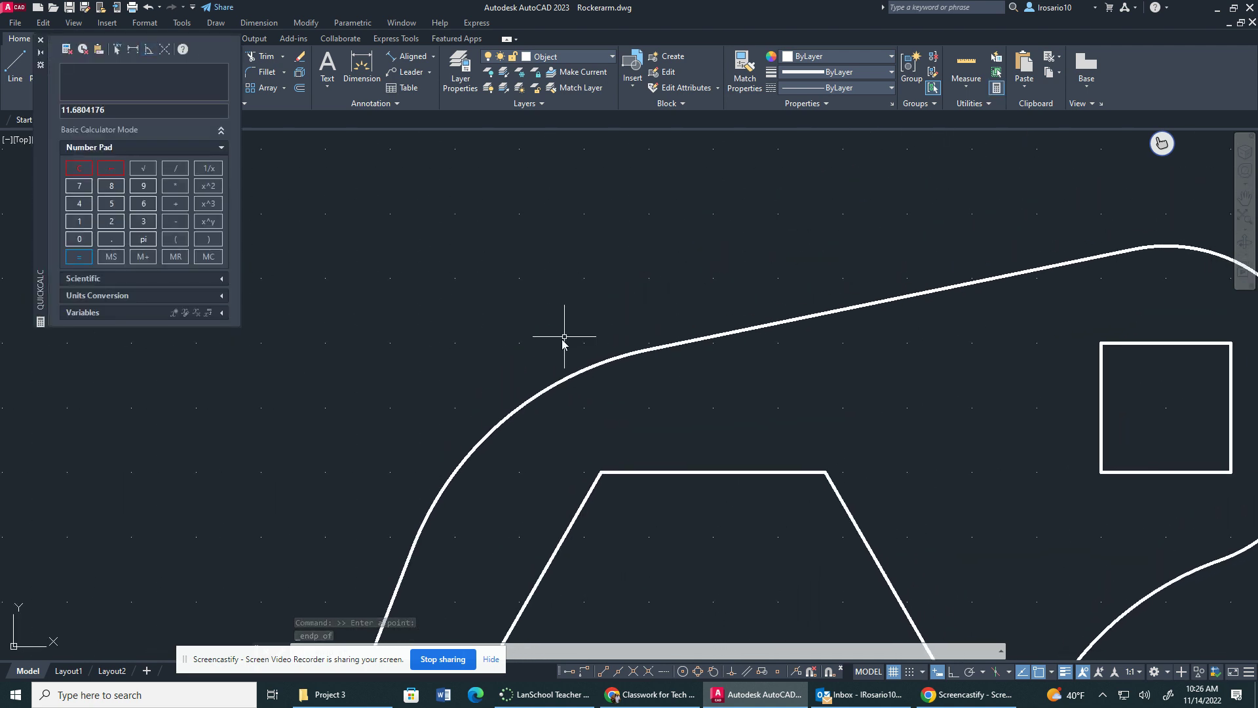
middle_click_drag(822, 344, 676, 336)
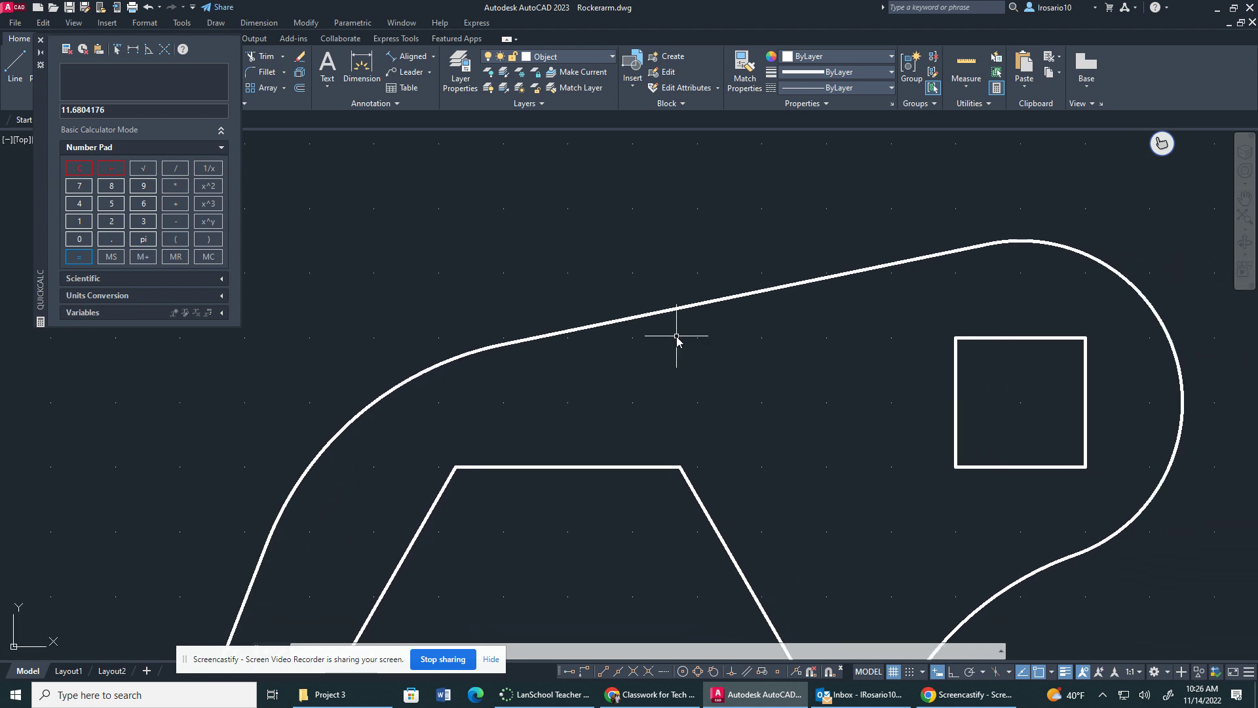